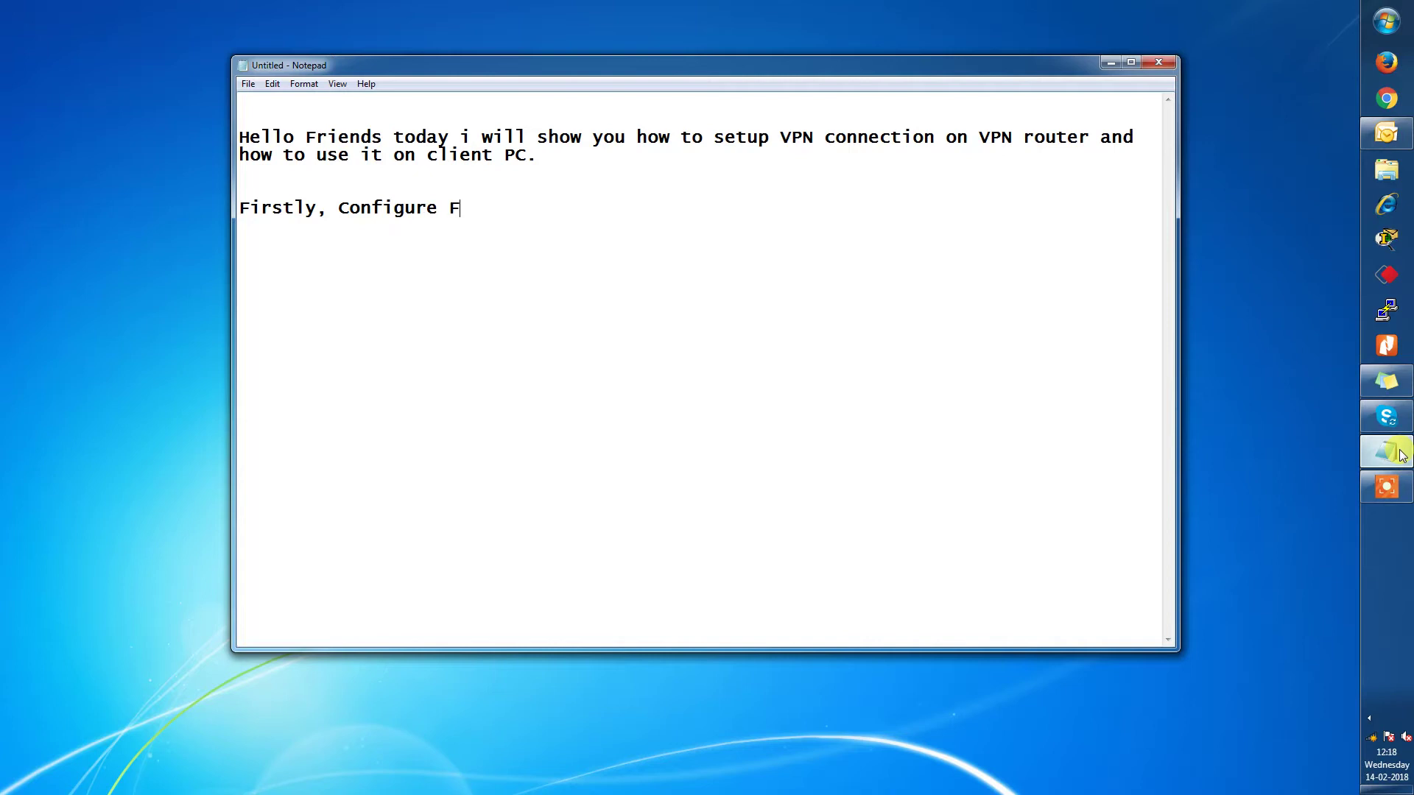
# Complete the line 'Firstly, Configure VPN account on VPN router.' and add empty lines below it.
pyautogui.write('VPN account on VPN router')
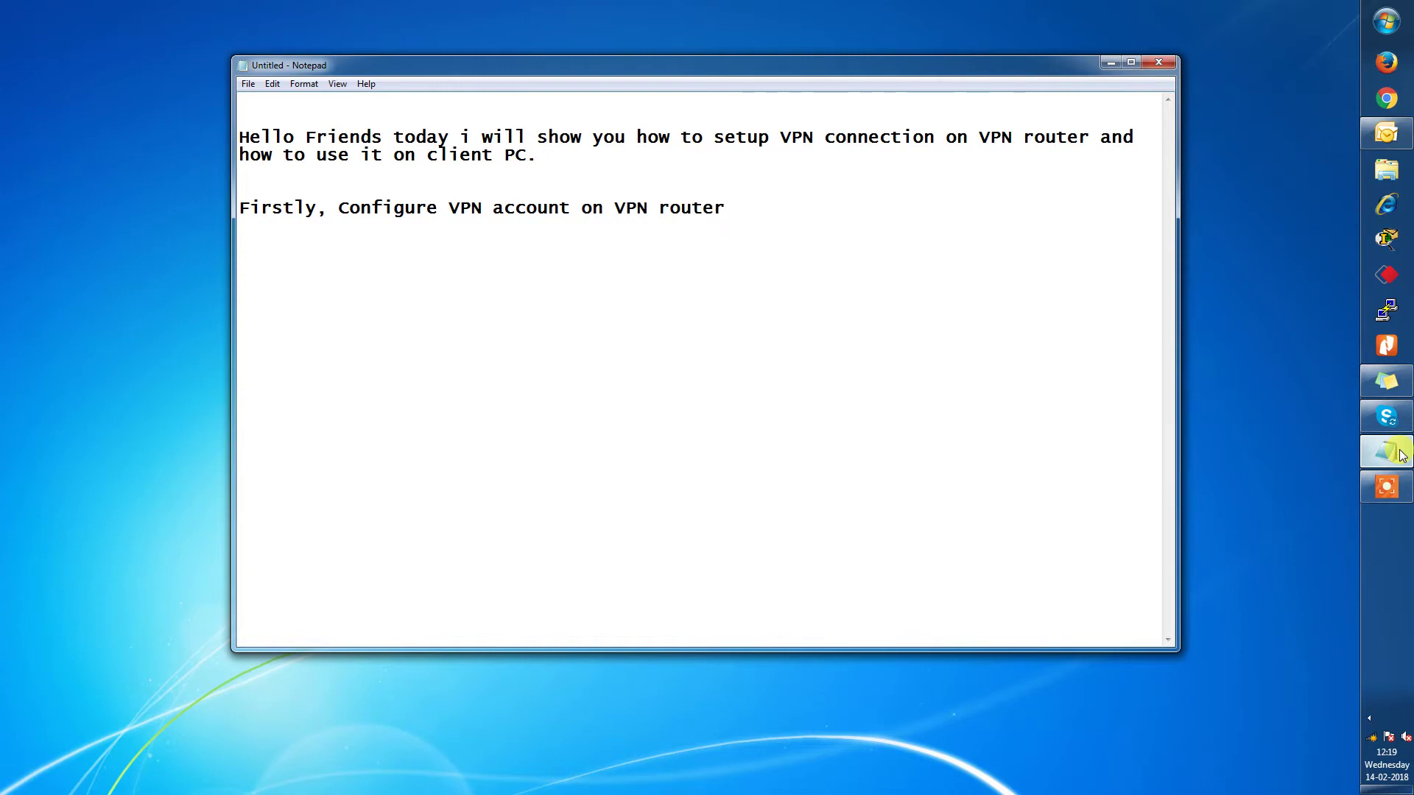
pyautogui.write('.')
pyautogui.press('Return')
pyautogui.press('Return')
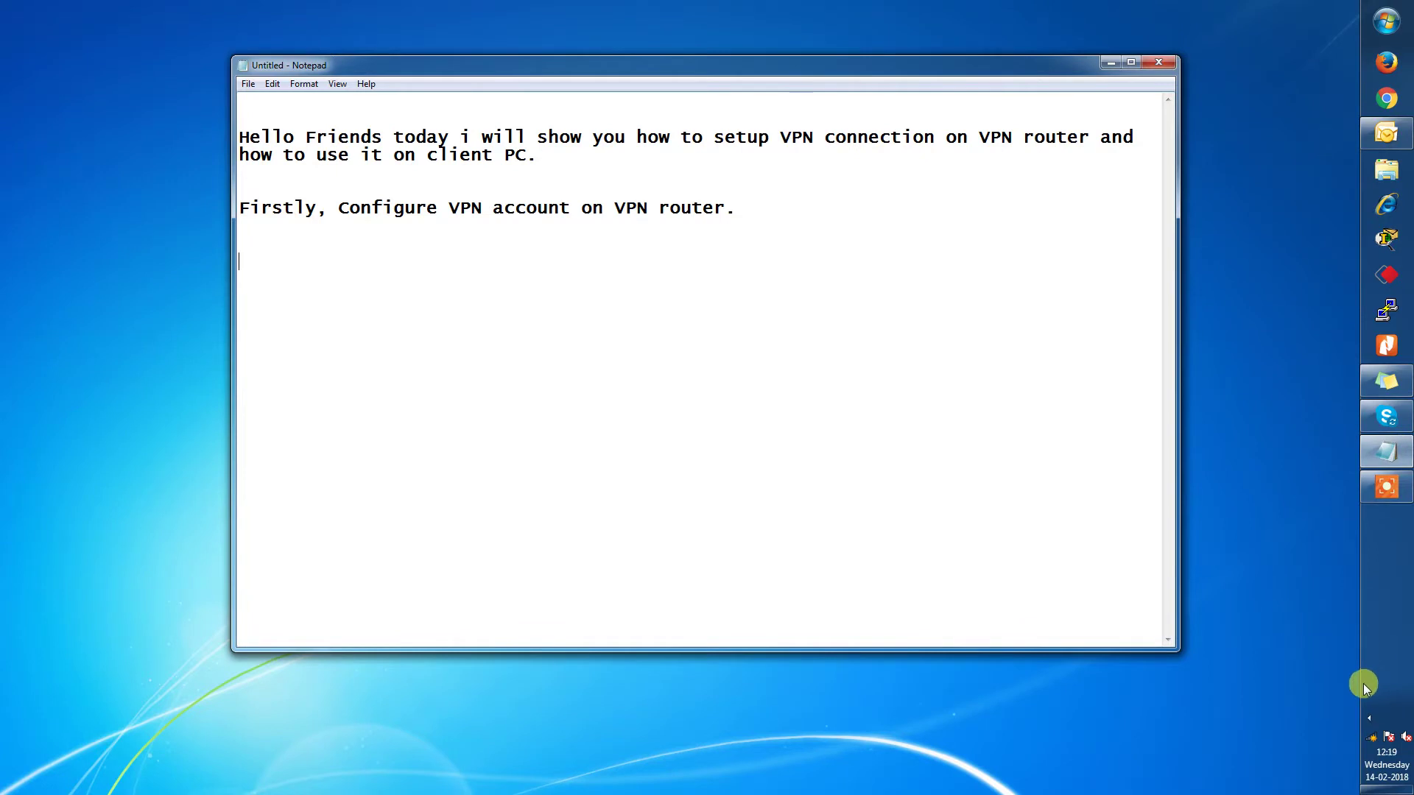
pyautogui.click(1370, 719)
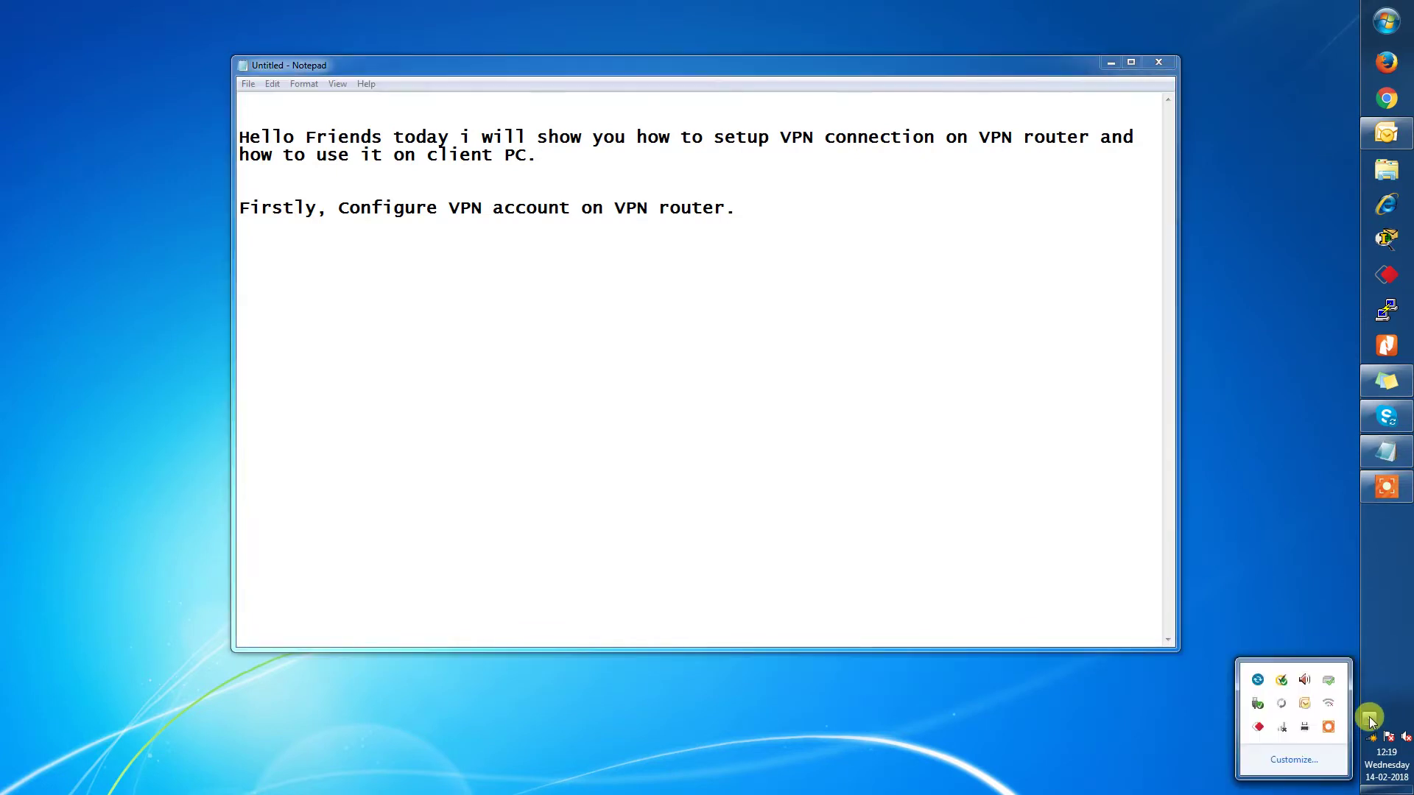
# Connect the PC to the IP-COM_test Wi-Fi via the Tenda utility and open a new Chrome window.
pyautogui.click(1329, 705)
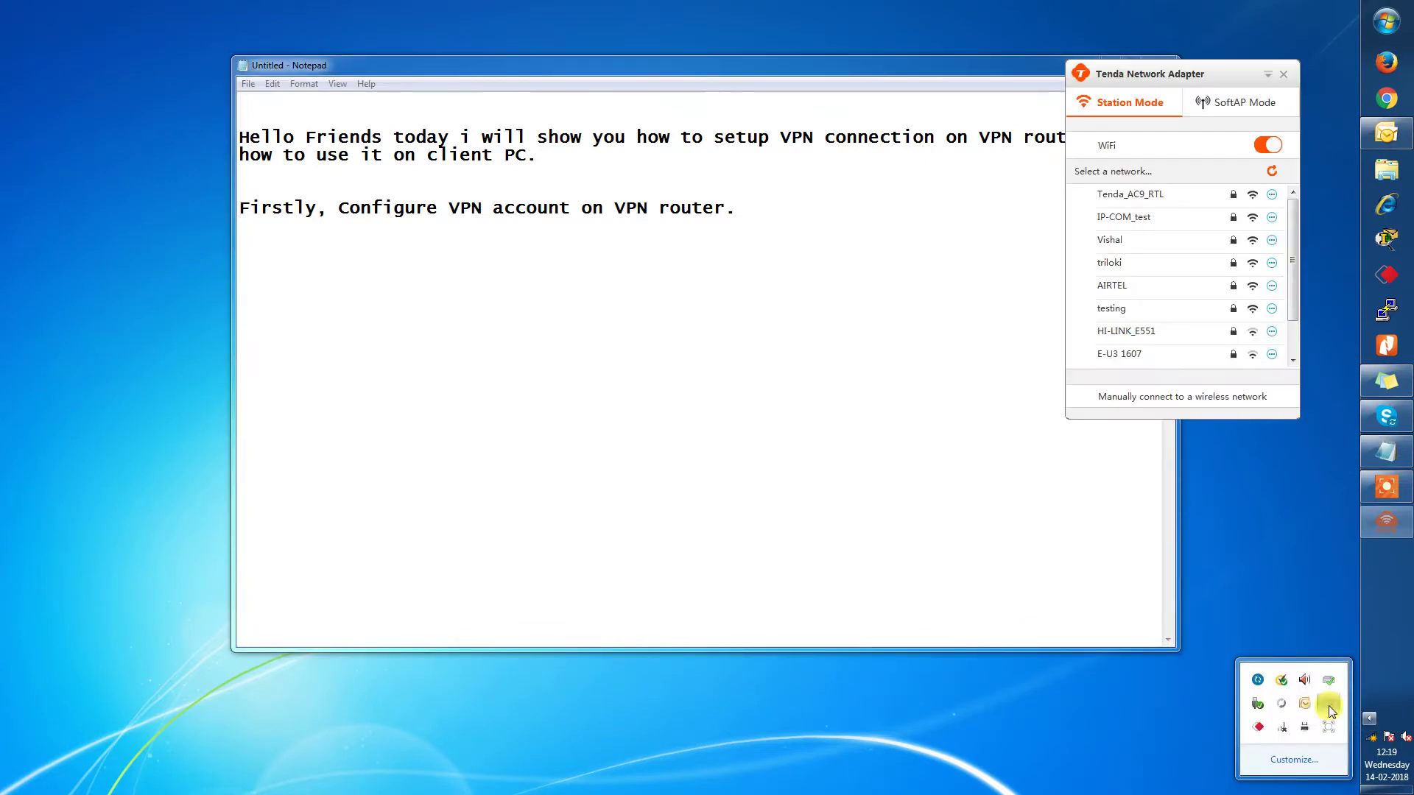
pyautogui.doubleClick(1149, 218)
pyautogui.click(1157, 316)
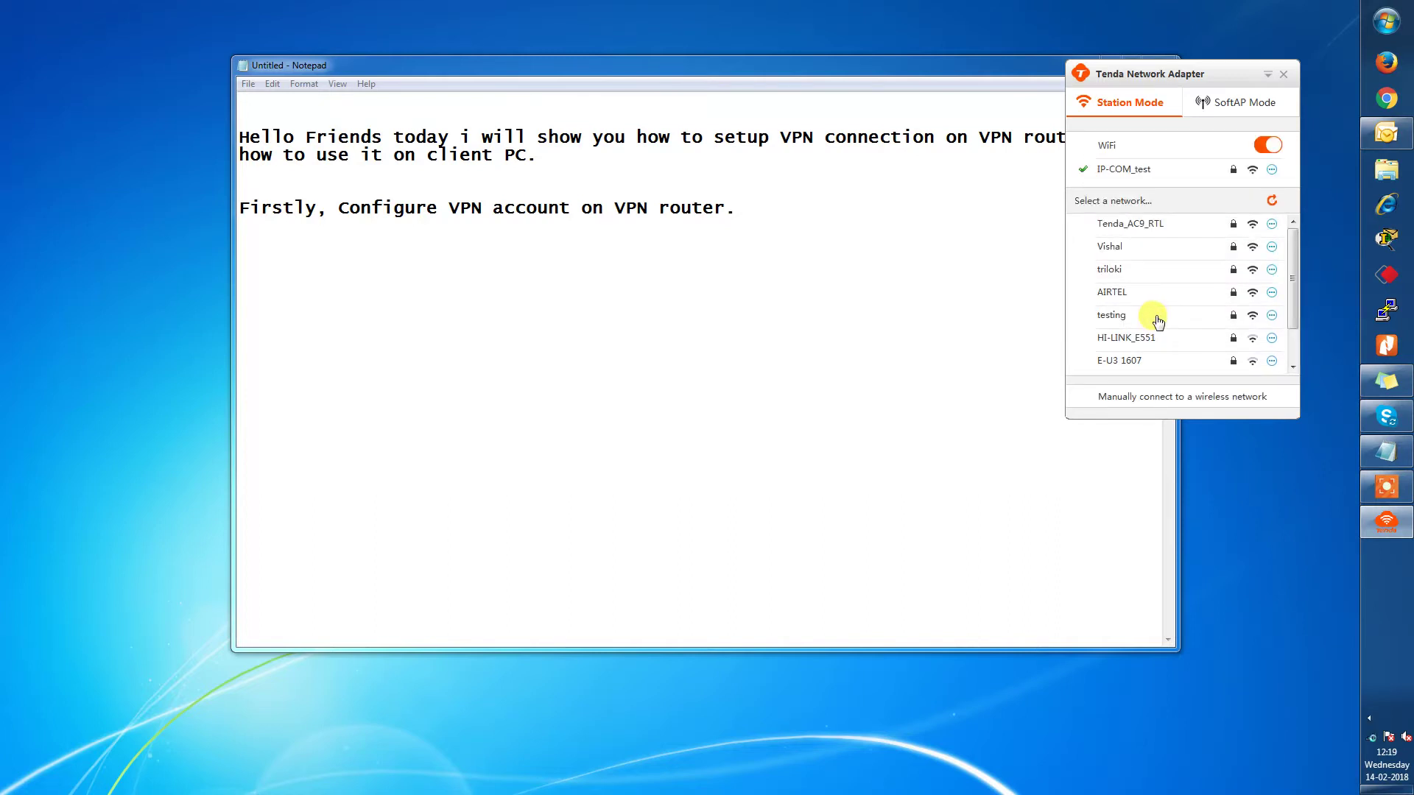
pyautogui.click(1282, 72)
pyautogui.click(1387, 98)
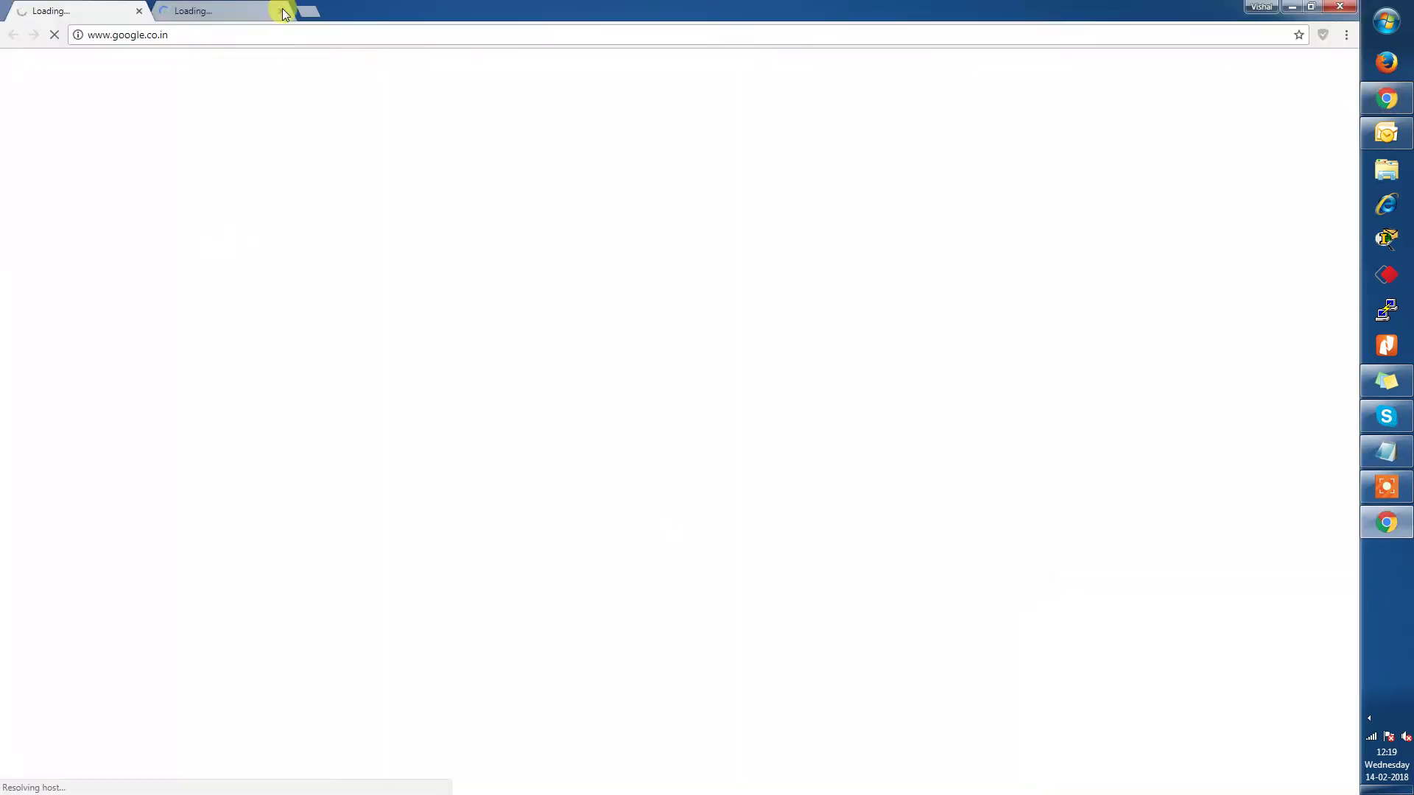
# Log into the router admin at 192.168.0.1 with the admin password, then return to Notepad.
pyautogui.click(284, 11)
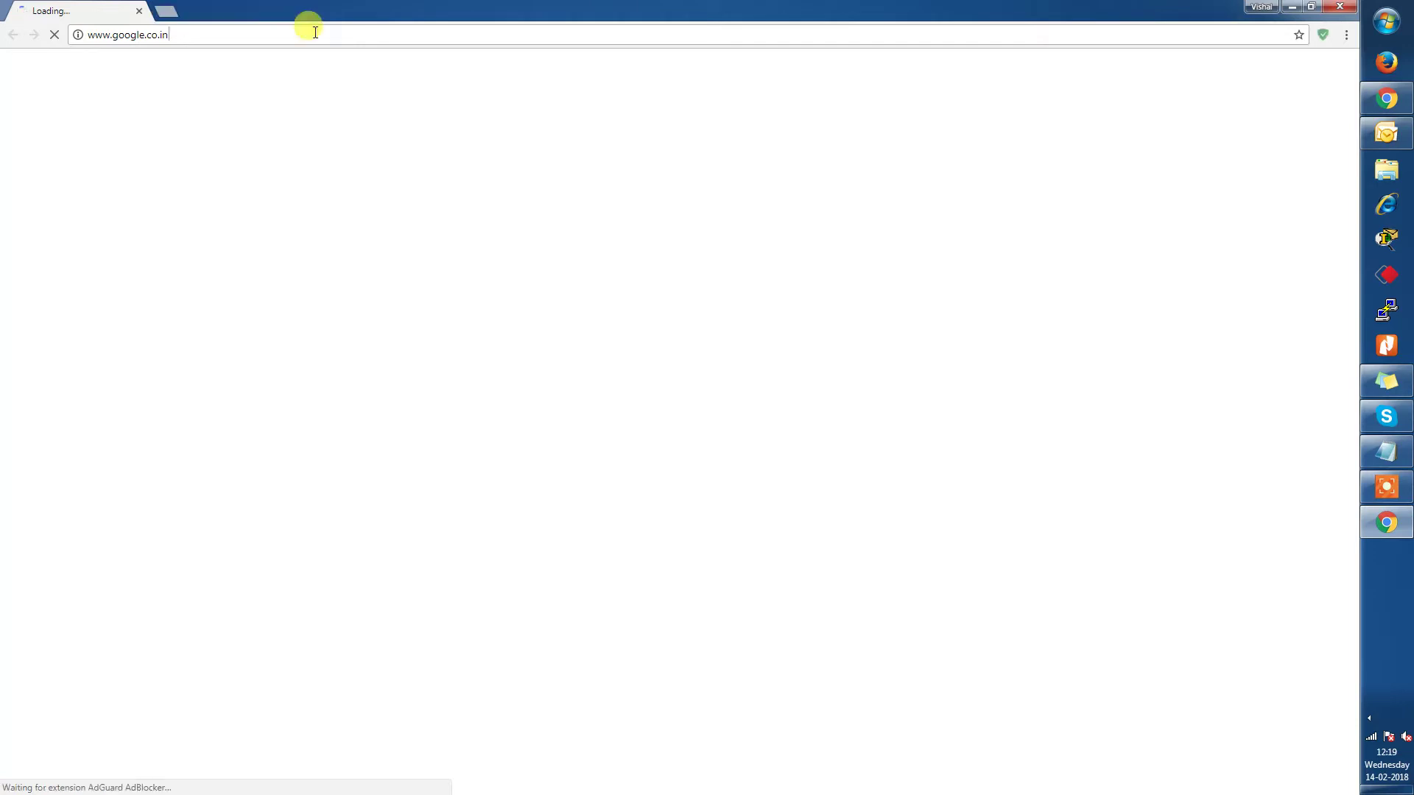
pyautogui.write('19')
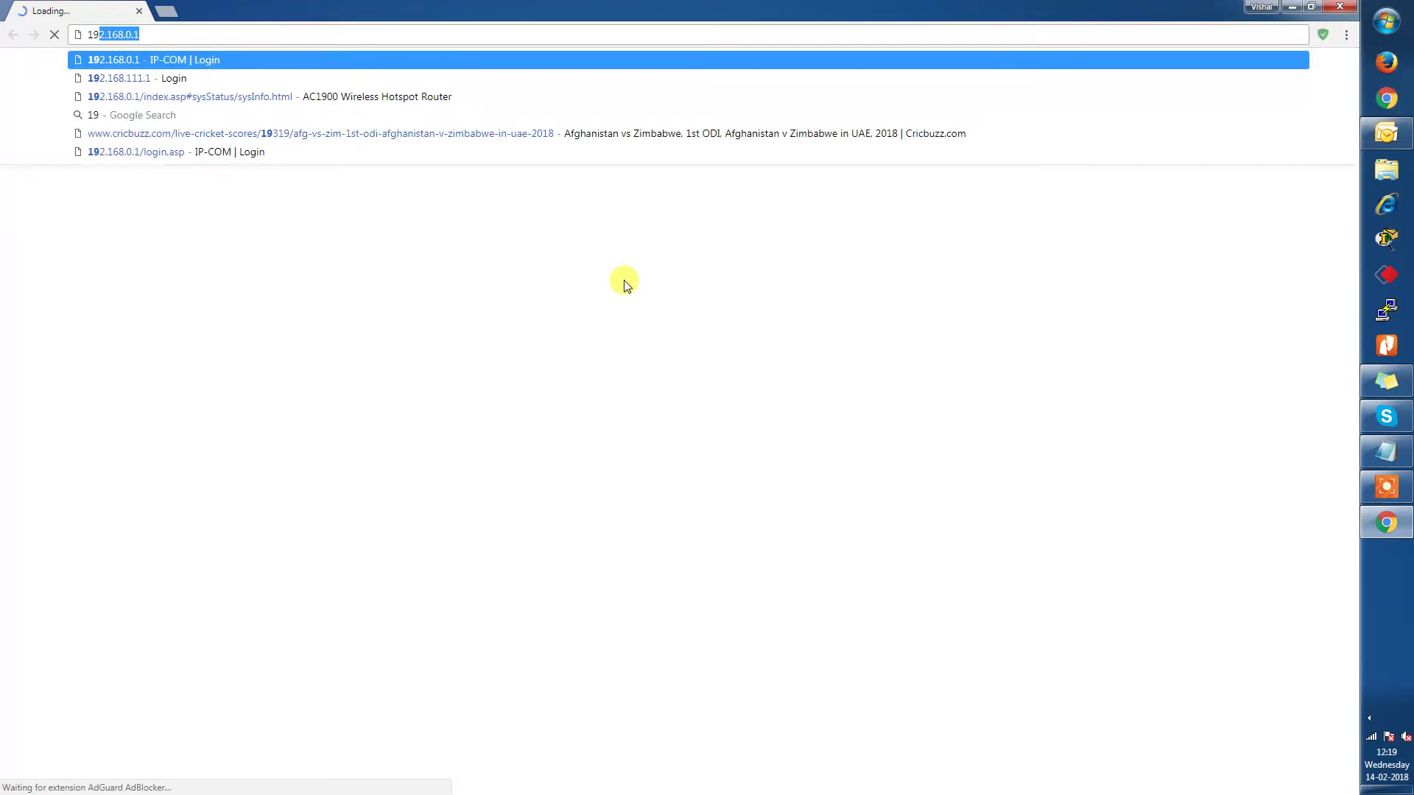
pyautogui.write('2.168.0.1')
pyautogui.press('Return')
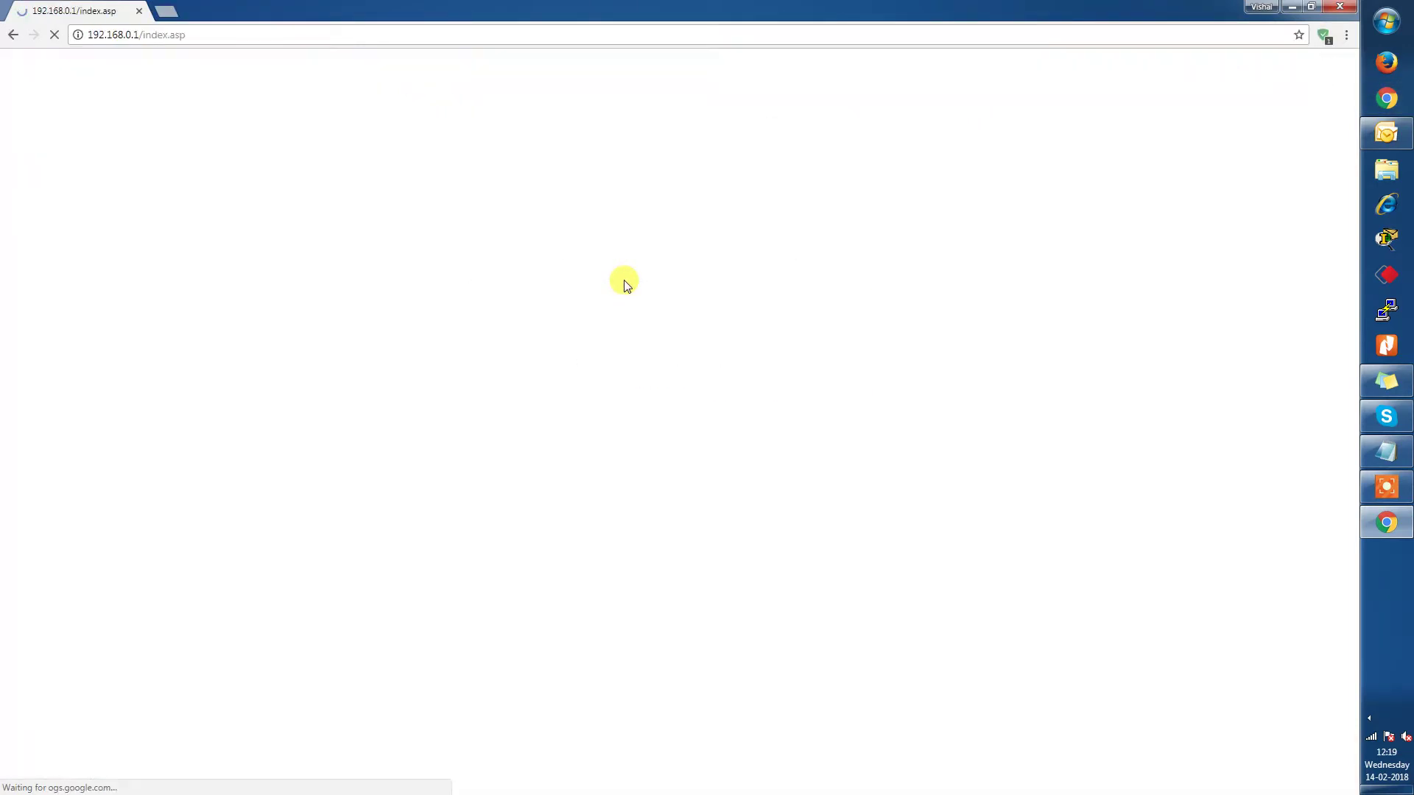
pyautogui.write('admi')
pyautogui.press('Return')
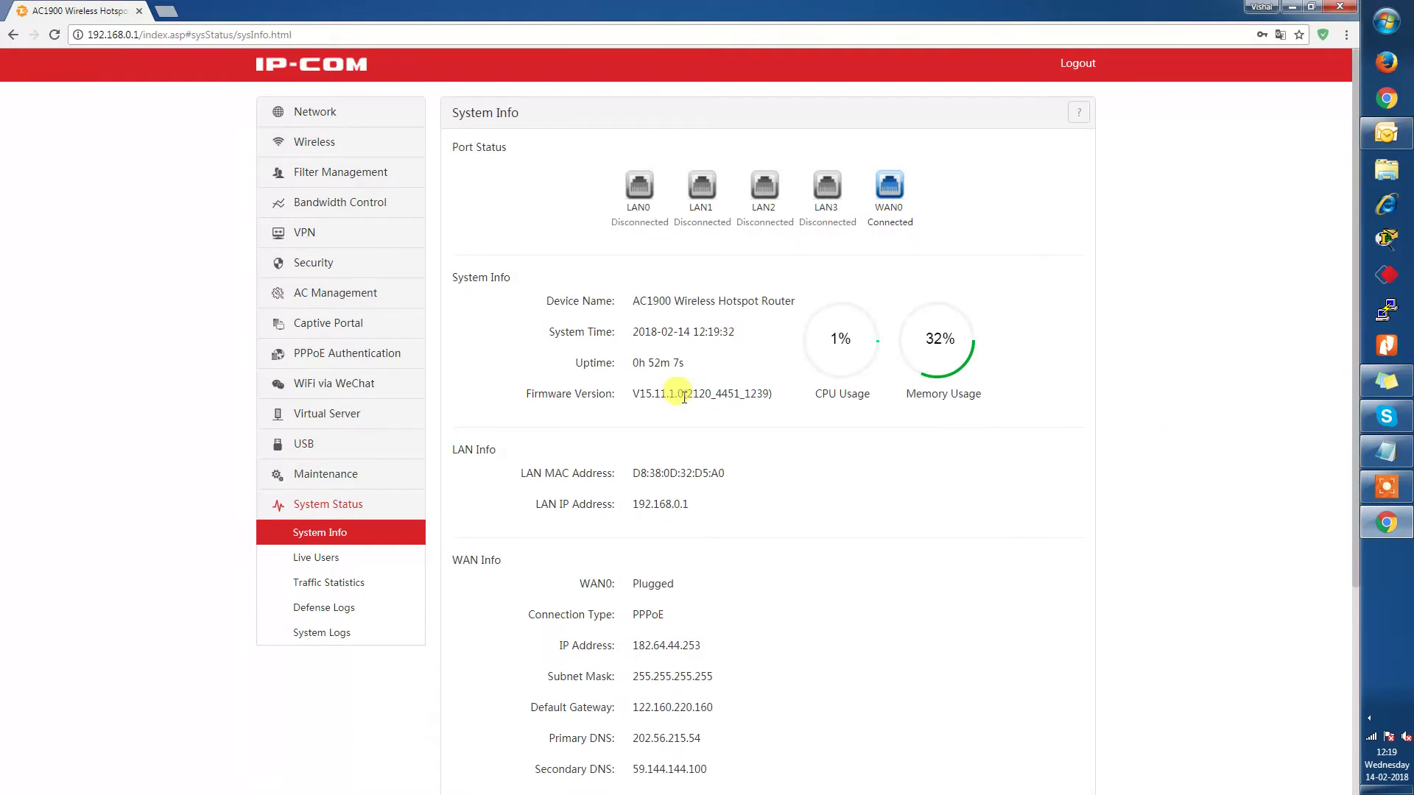
pyautogui.click(1383, 454)
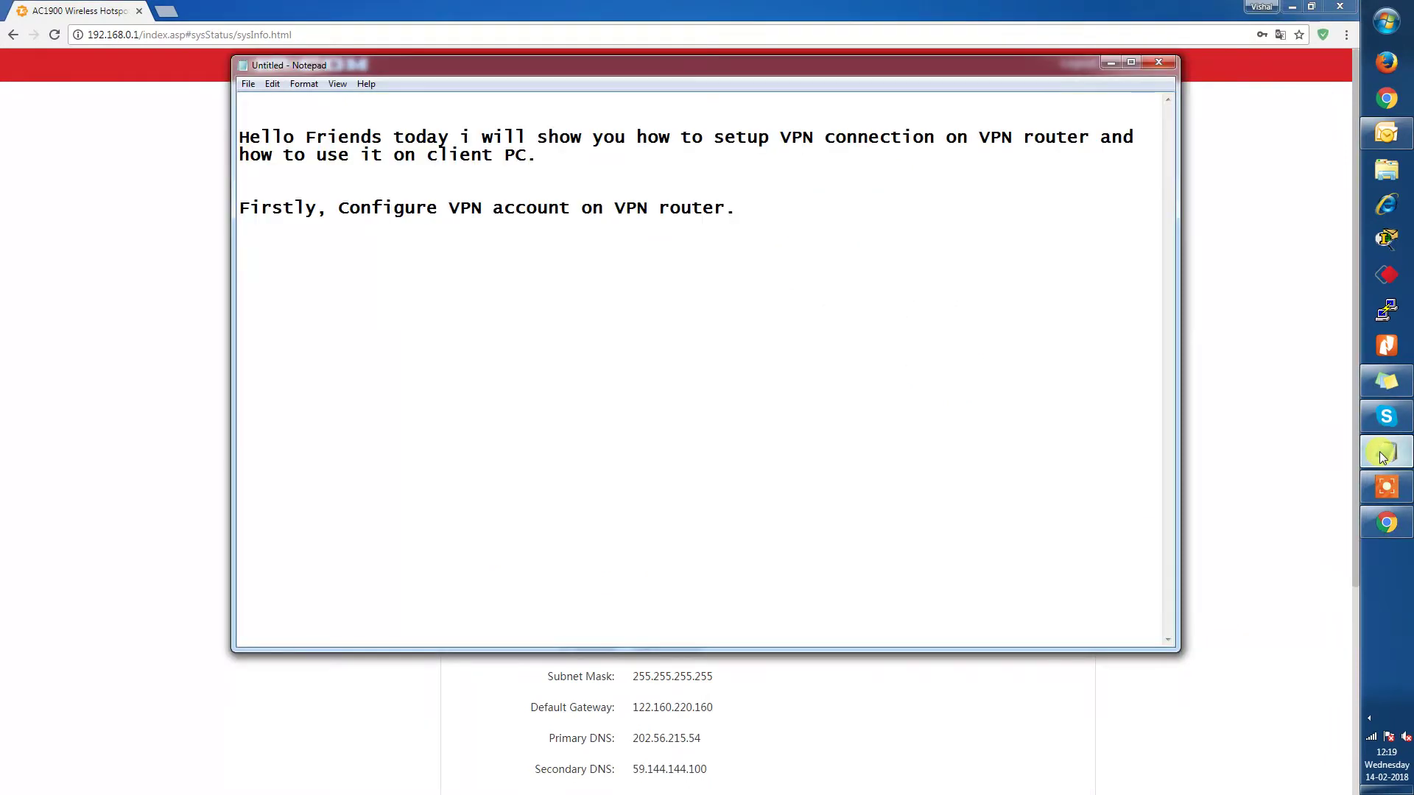
# Type 'create a VPN account on VPN server' on the new line, fixing typos along the way.
pyautogui.write('con')
pyautogui.write('crea')
pyautogui.write('te and VPN')
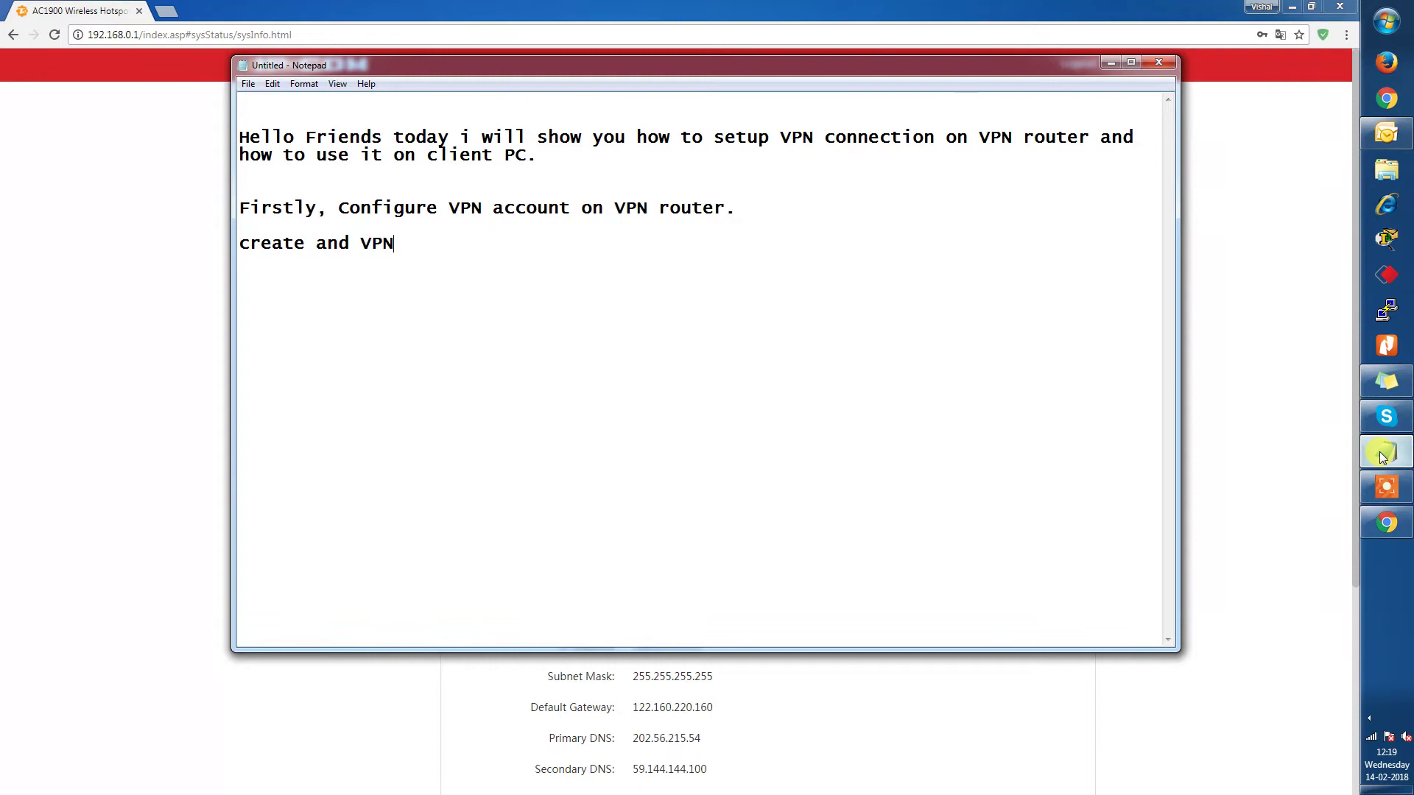
pyautogui.press('BackSpace')
pyautogui.press('BackSpace')
pyautogui.press('BackSpace')
pyautogui.press('BackSpace')
pyautogui.press('BackSpace')
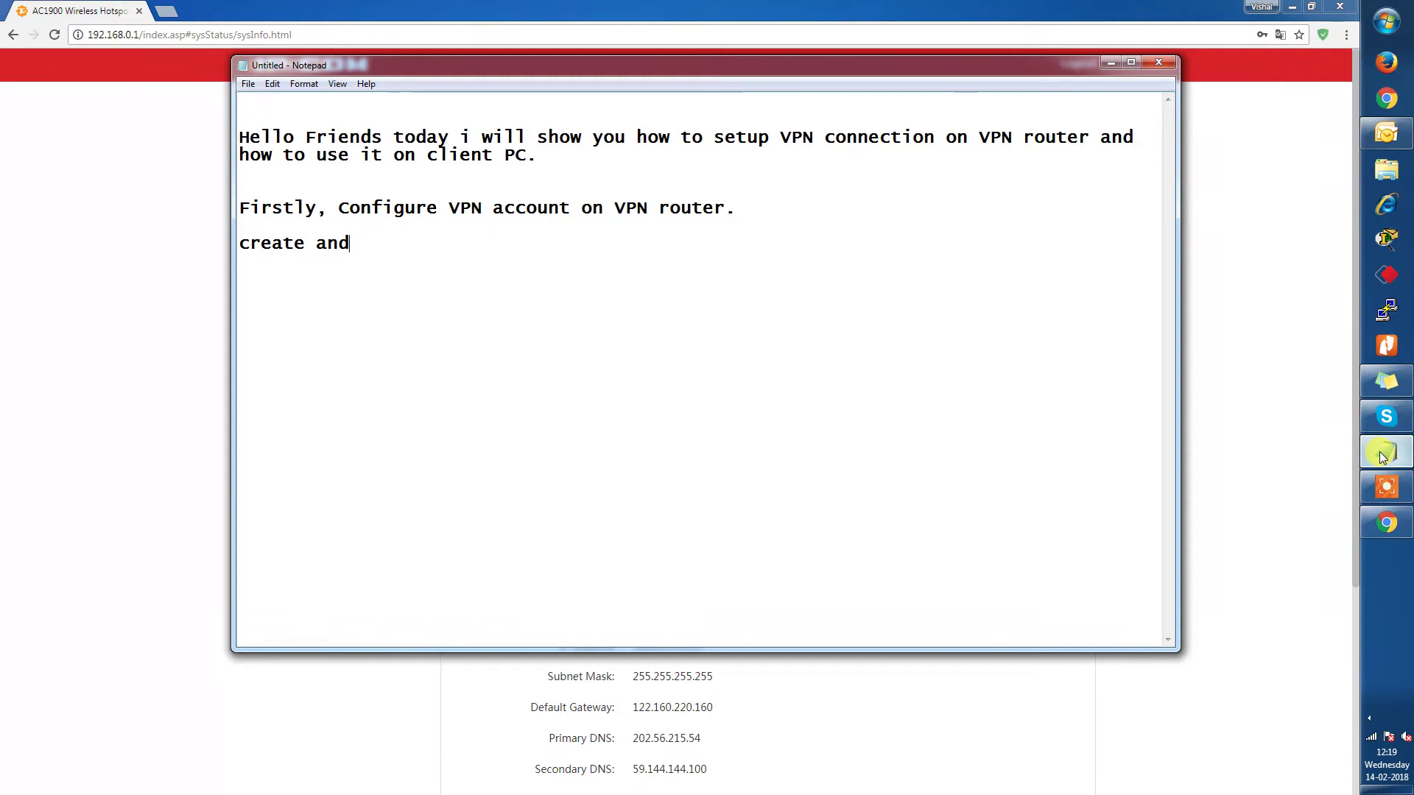
pyautogui.write('VPN accou t')
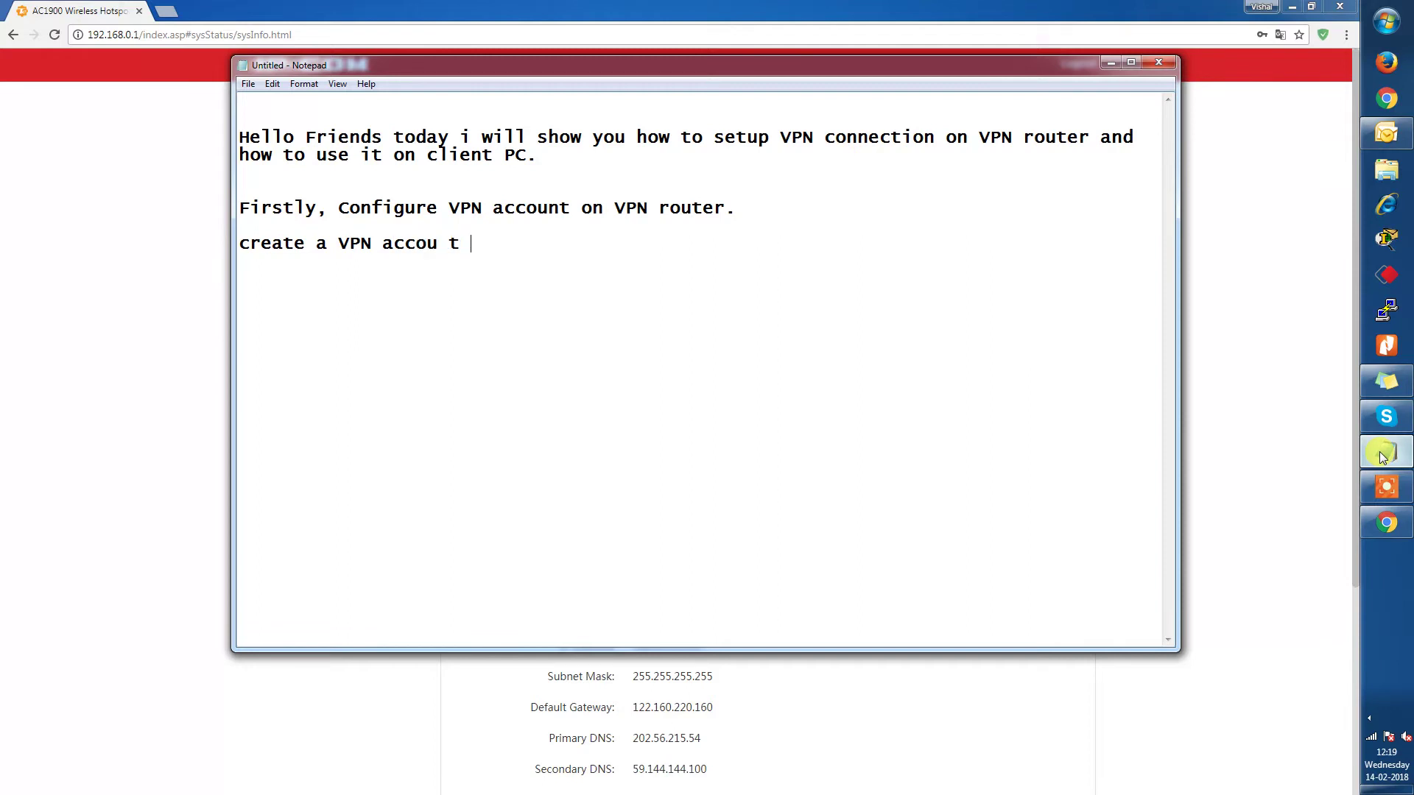
pyautogui.press('BackSpace')
pyautogui.press('BackSpace')
pyautogui.press('BackSpace')
pyautogui.write('nt on VPN server')
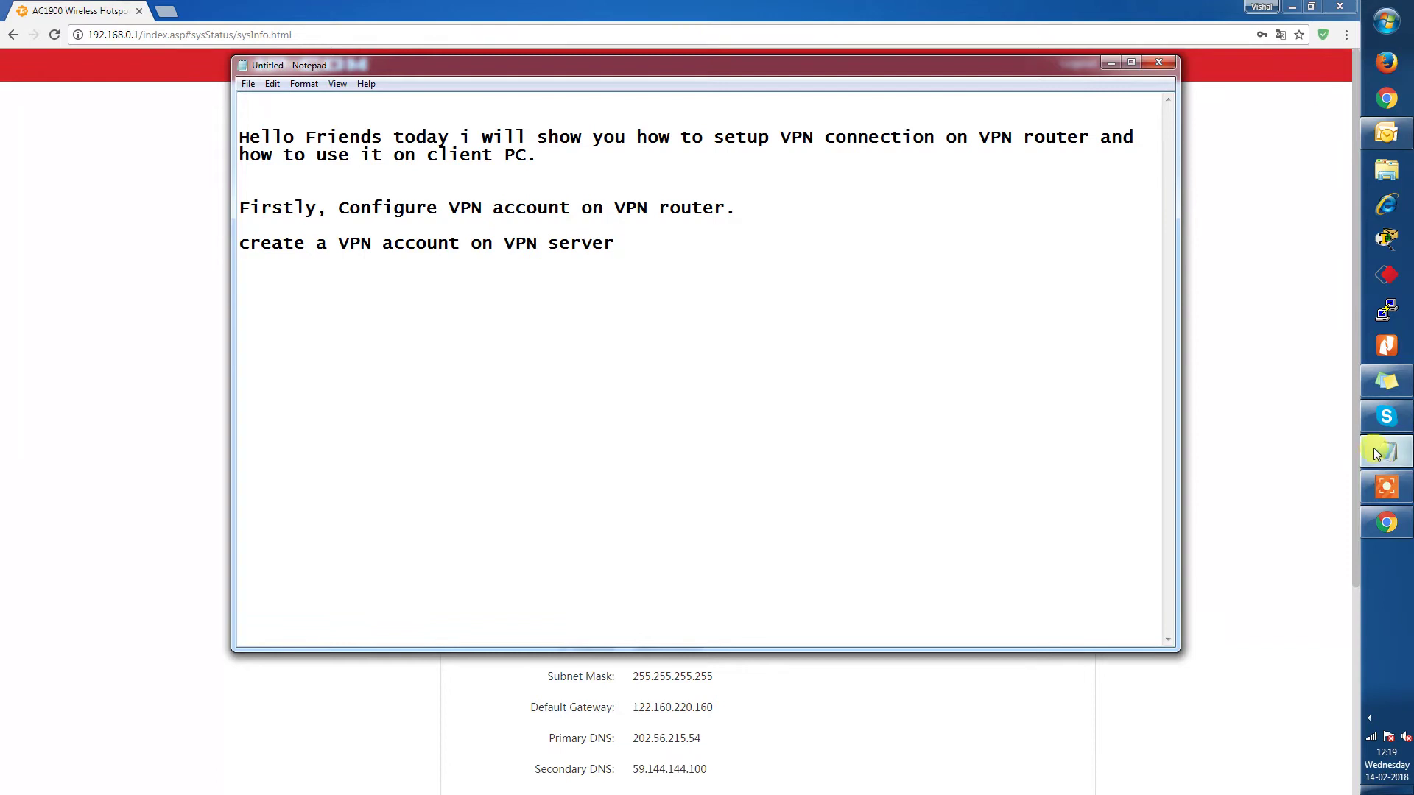
# Enable the VPN server with type PPTP on the PPTP/L2TP Server page.
pyautogui.click(1300, 265)
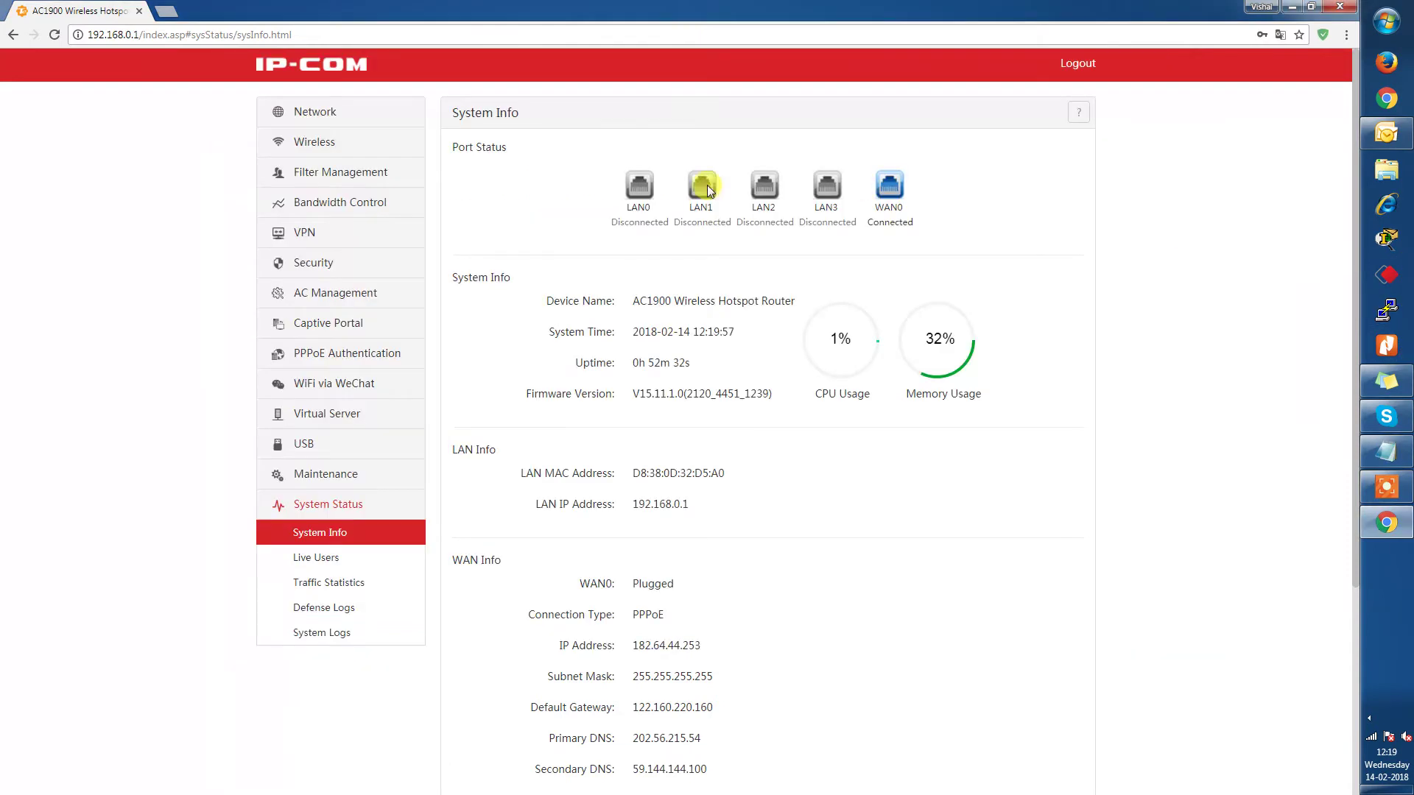
pyautogui.click(301, 234)
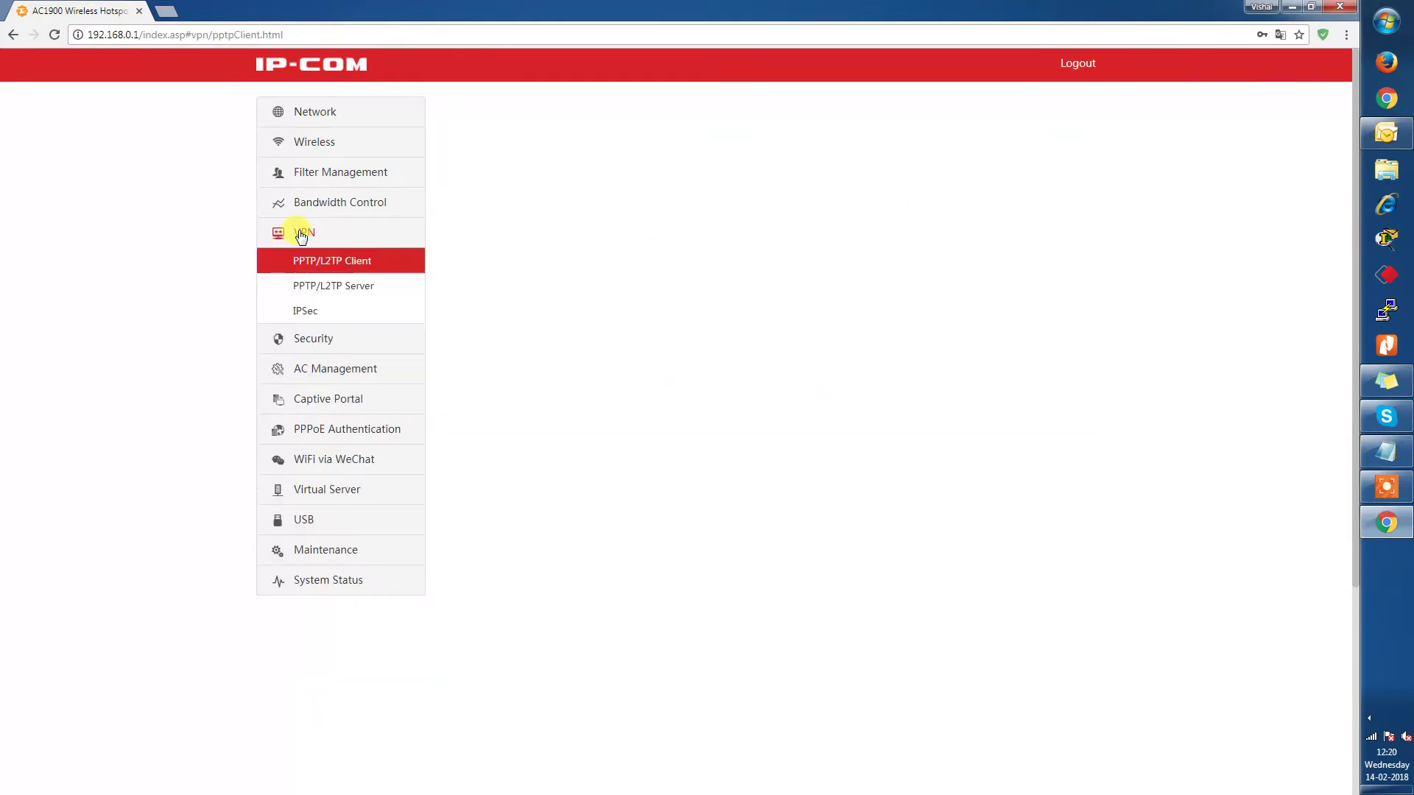
pyautogui.click(326, 287)
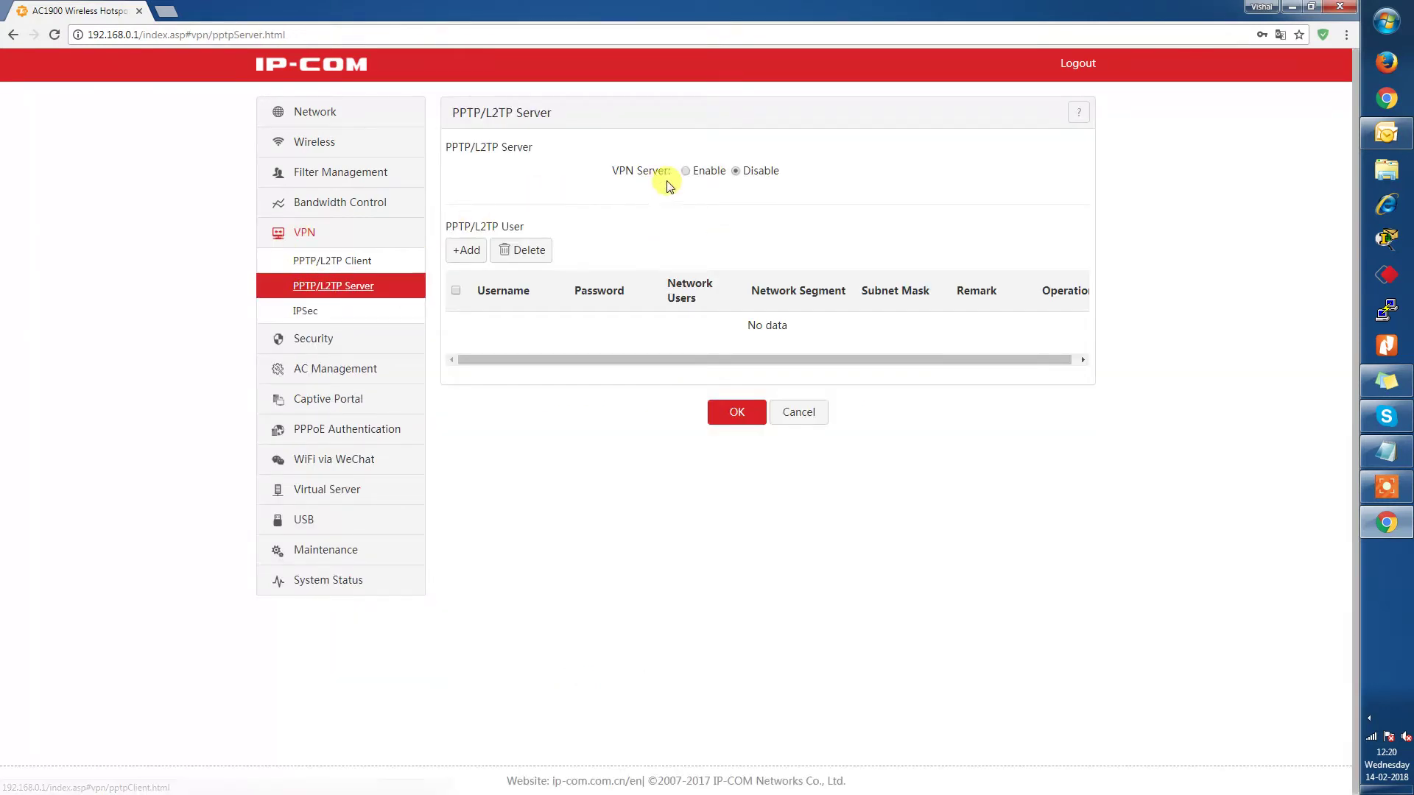
pyautogui.click(685, 171)
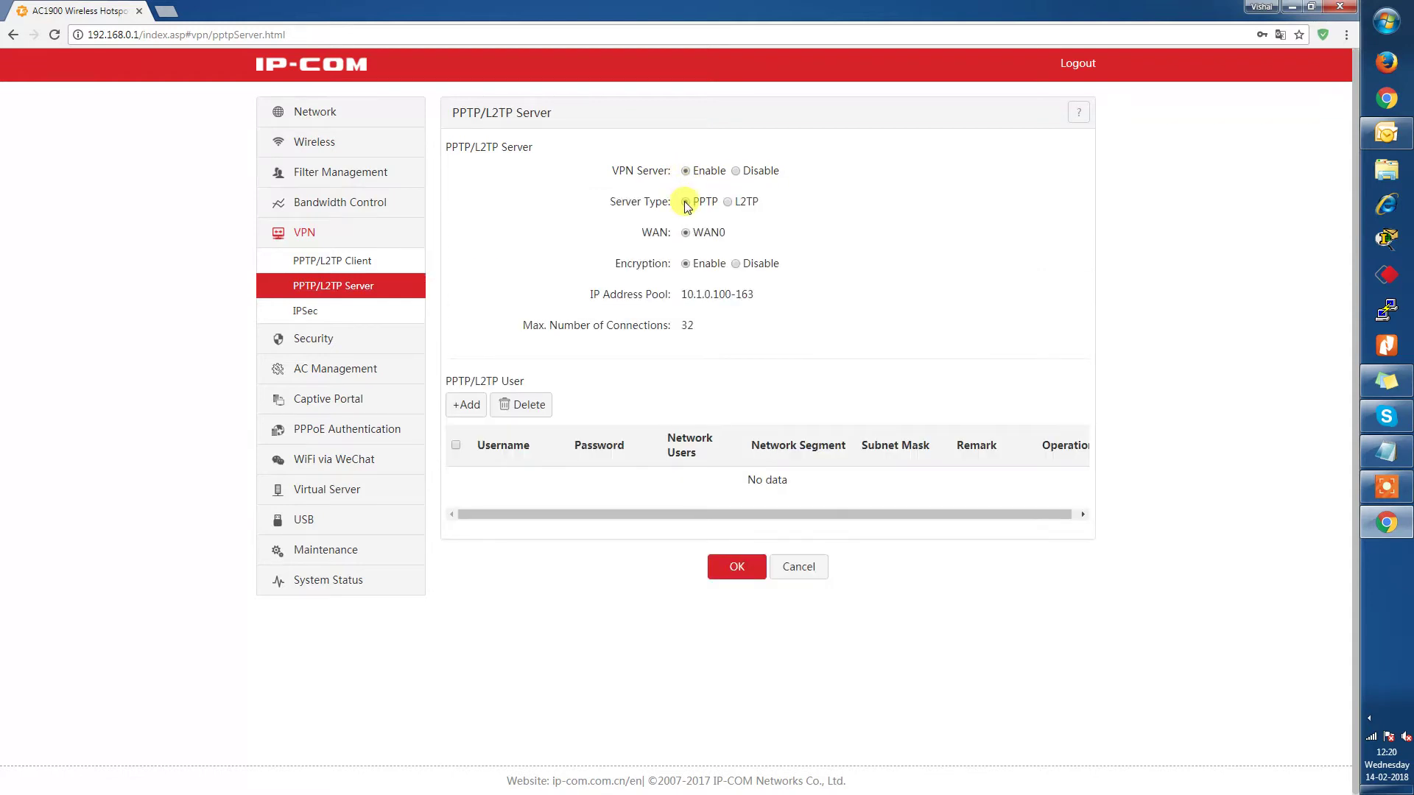
pyautogui.click(727, 202)
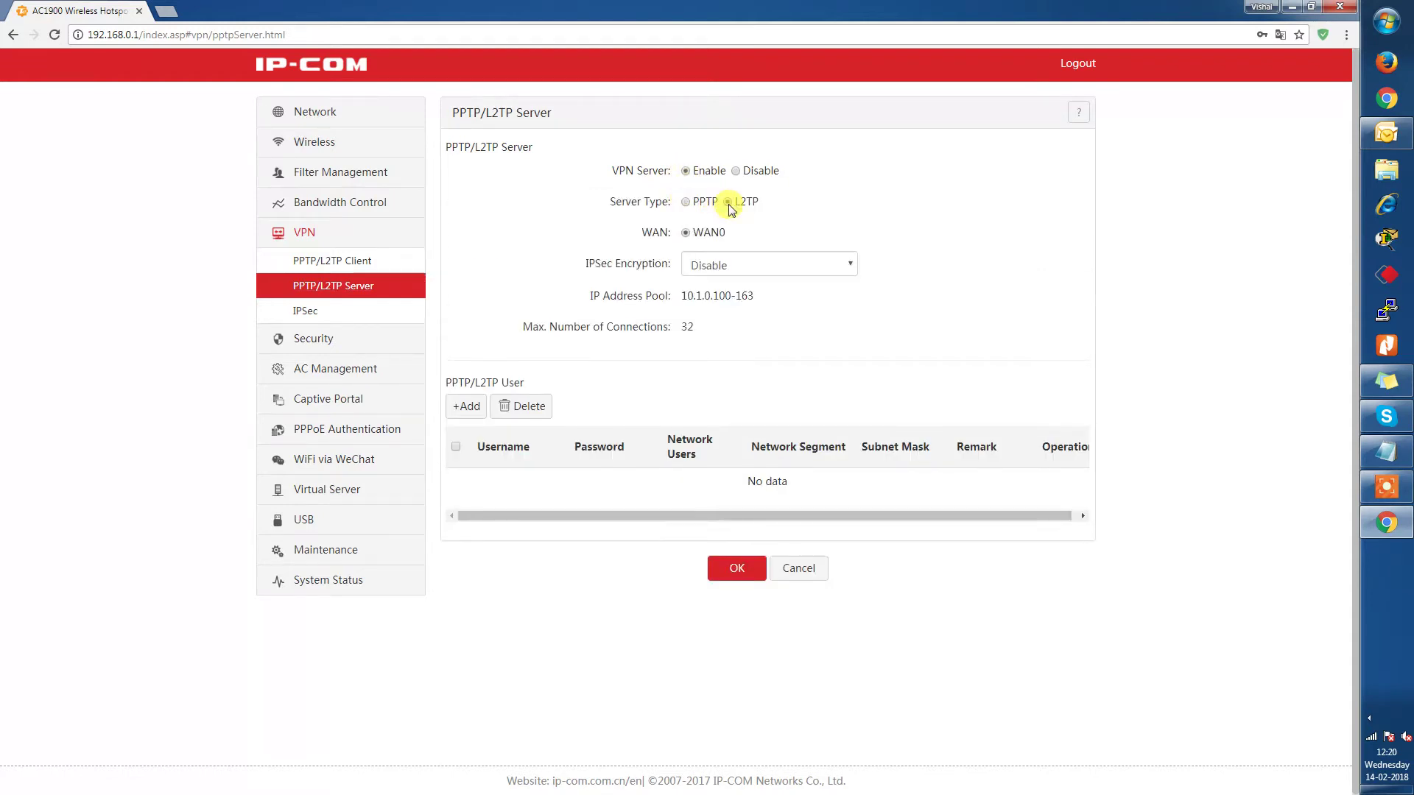
pyautogui.click(685, 201)
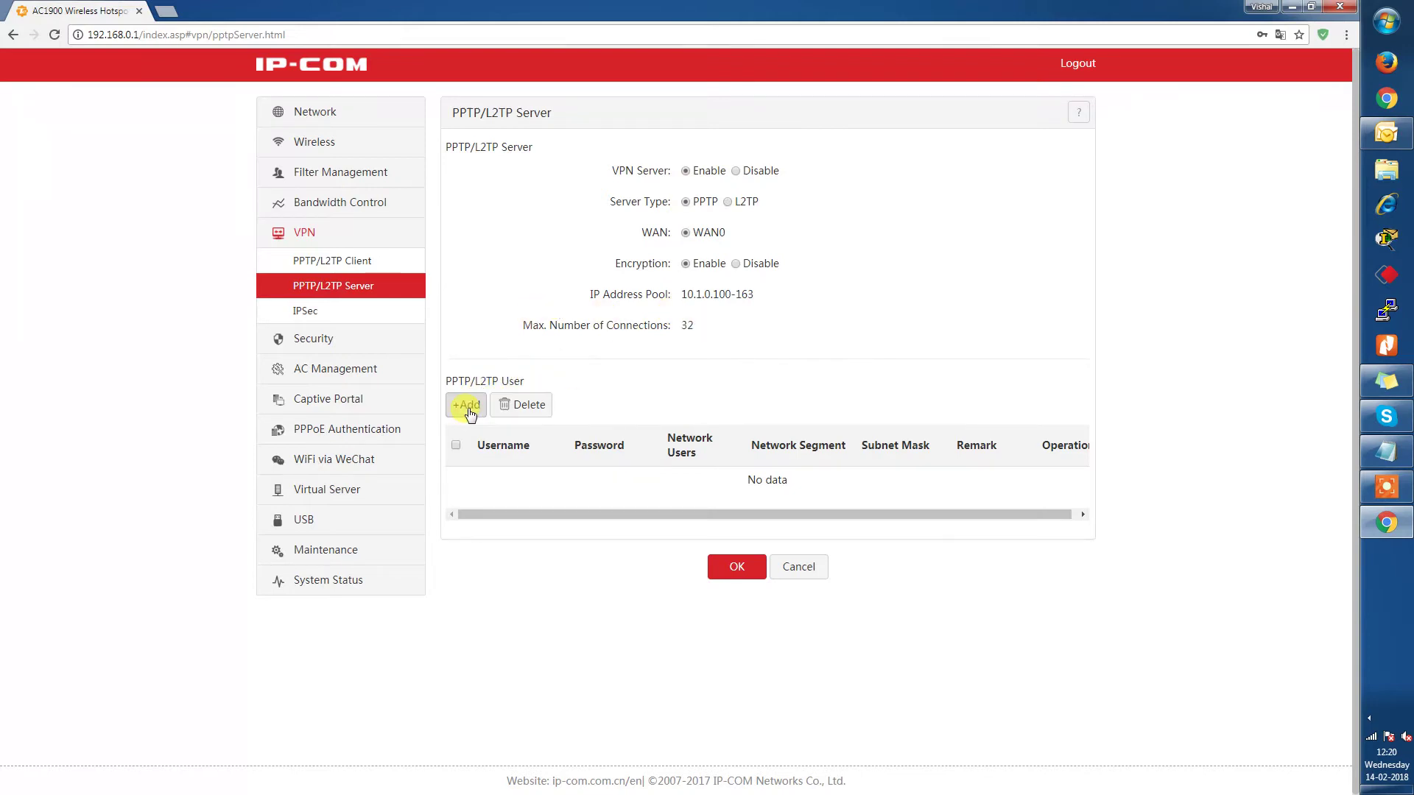
# Add VPN user 'vpn' with its password, set Network Users to No, and confirm.
pyautogui.click(467, 408)
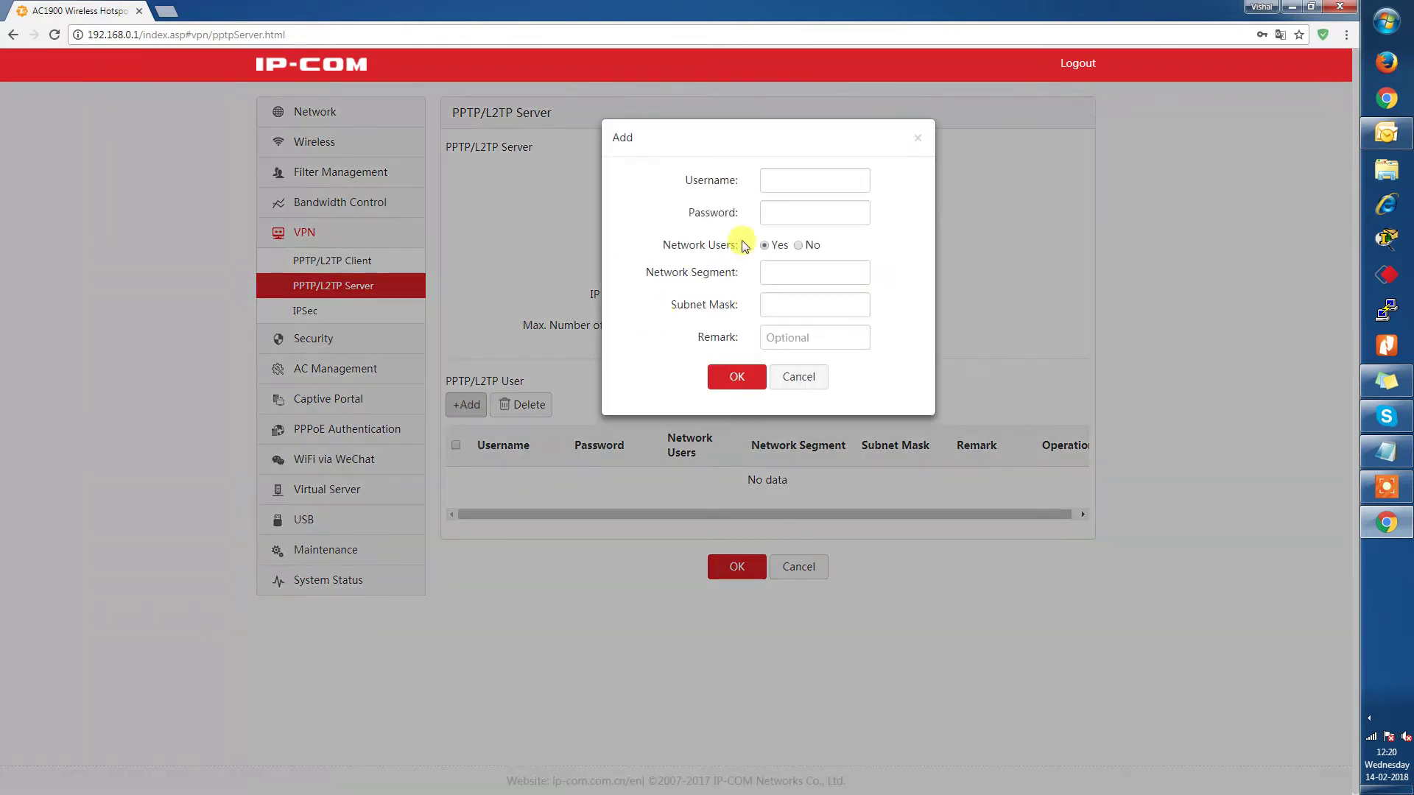
pyautogui.click(787, 184)
pyautogui.write('vpntest')
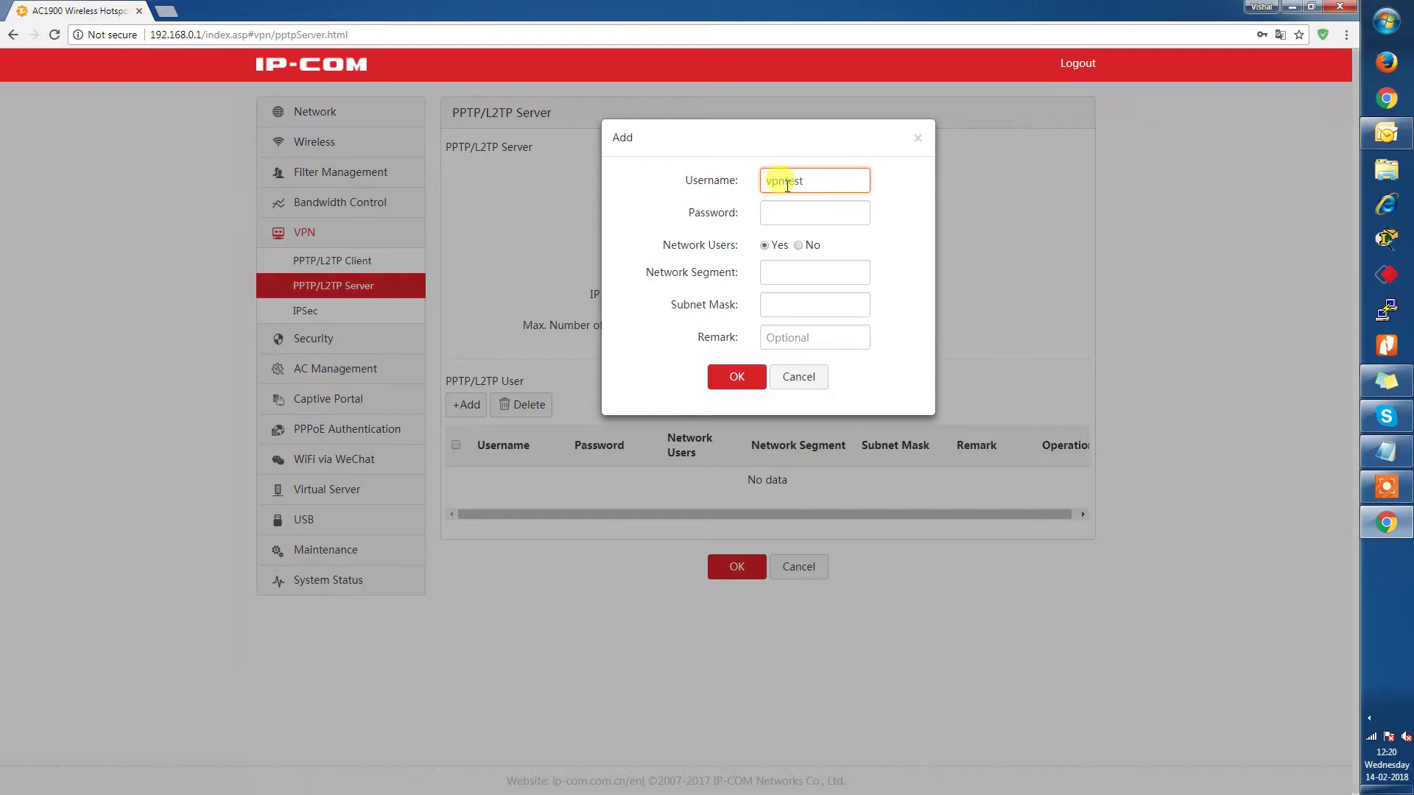
pyautogui.click(862, 215)
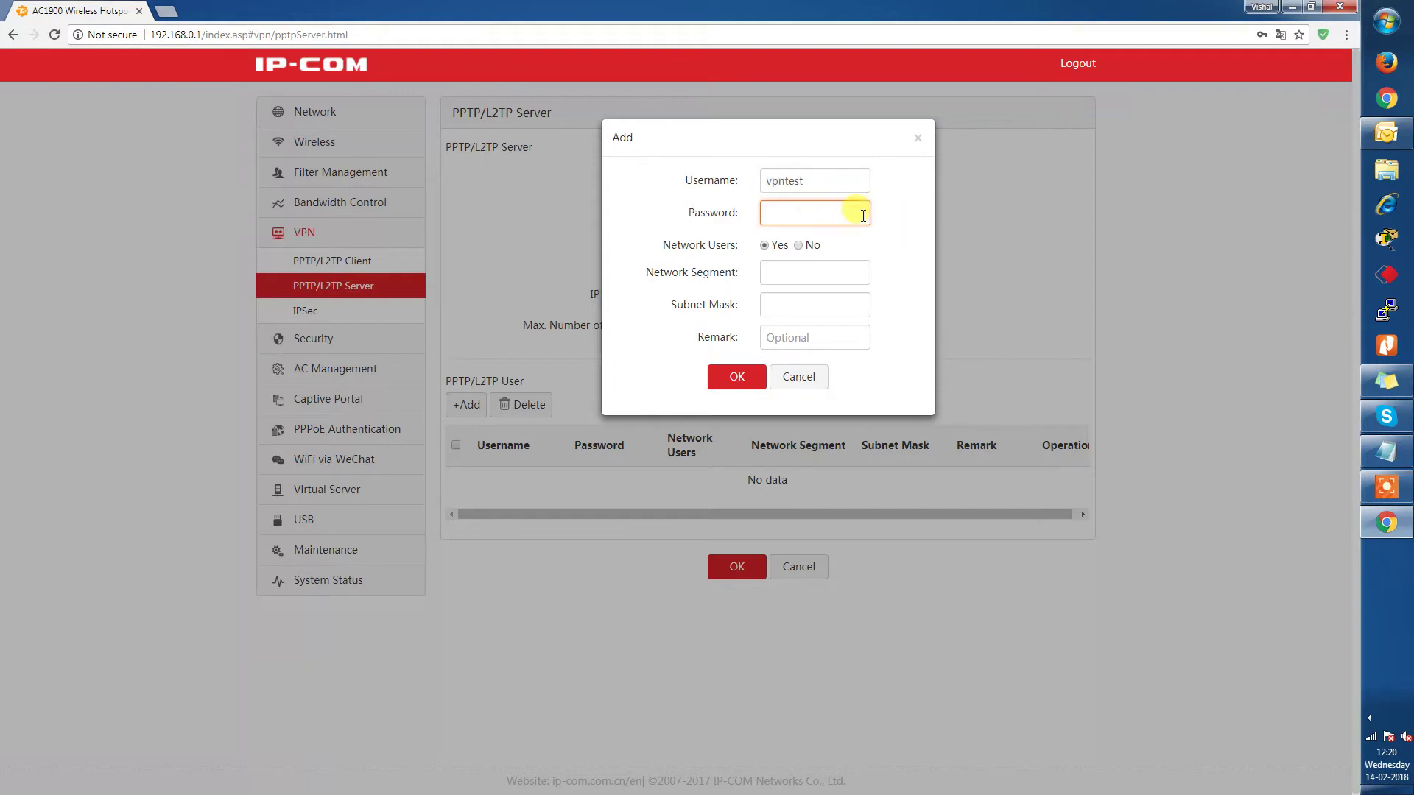
pyautogui.write('123')
pyautogui.click(894, 252)
pyautogui.click(799, 246)
pyautogui.click(735, 315)
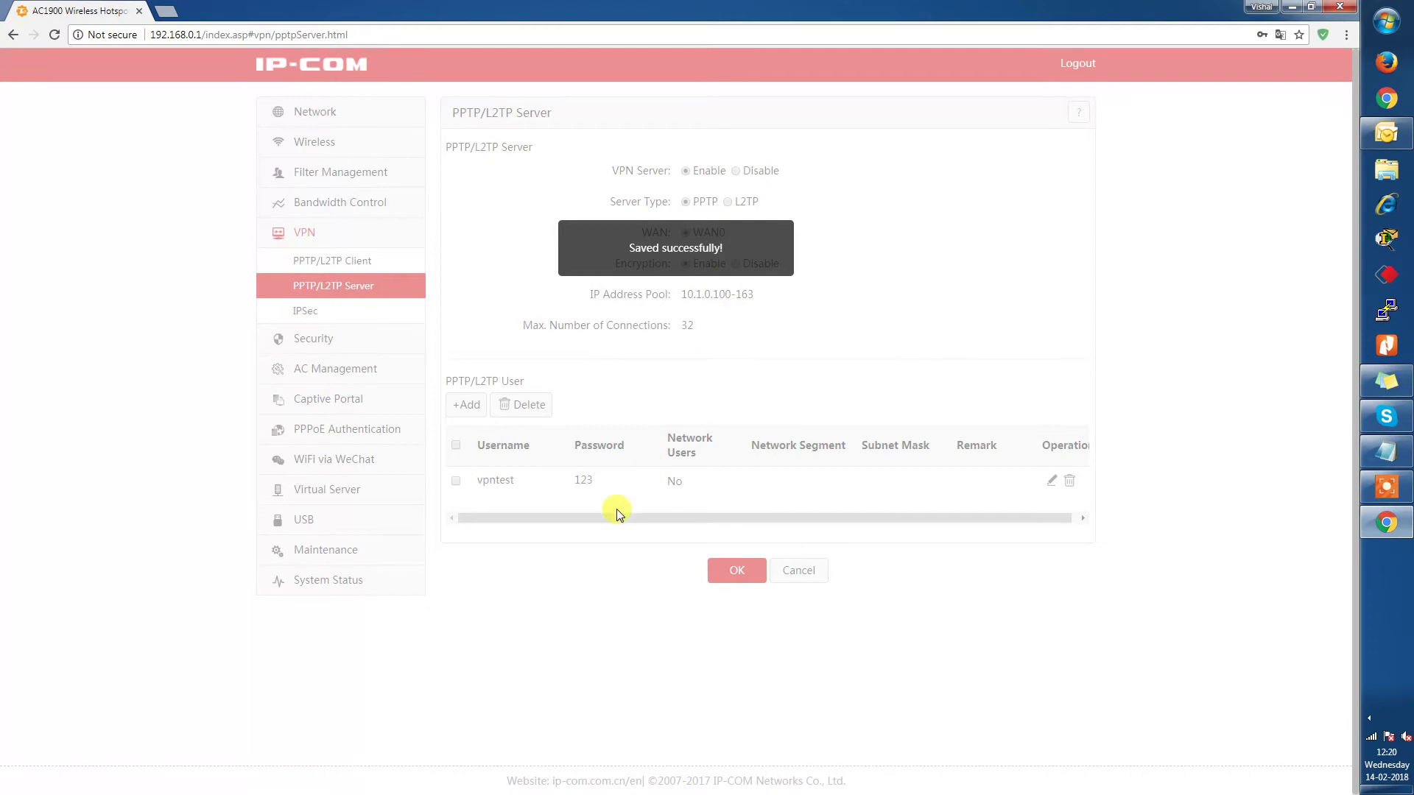
# Review the new user's entries in the table and save the VPN server settings.
pyautogui.moveTo(518, 485); pyautogui.dragTo(460, 480)
pyautogui.moveTo(598, 480); pyautogui.dragTo(556, 484)
pyautogui.moveTo(696, 483); pyautogui.dragTo(669, 480)
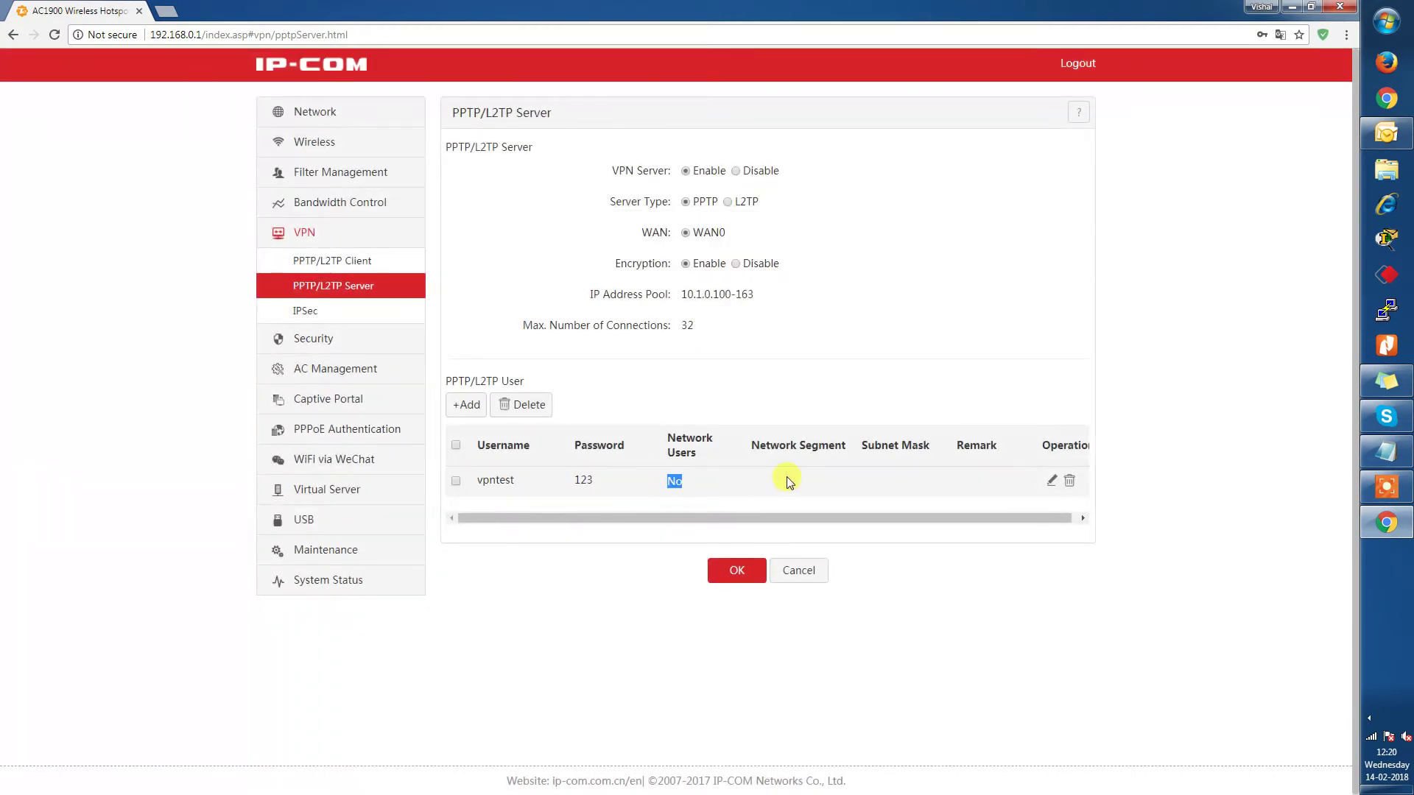
pyautogui.click(739, 571)
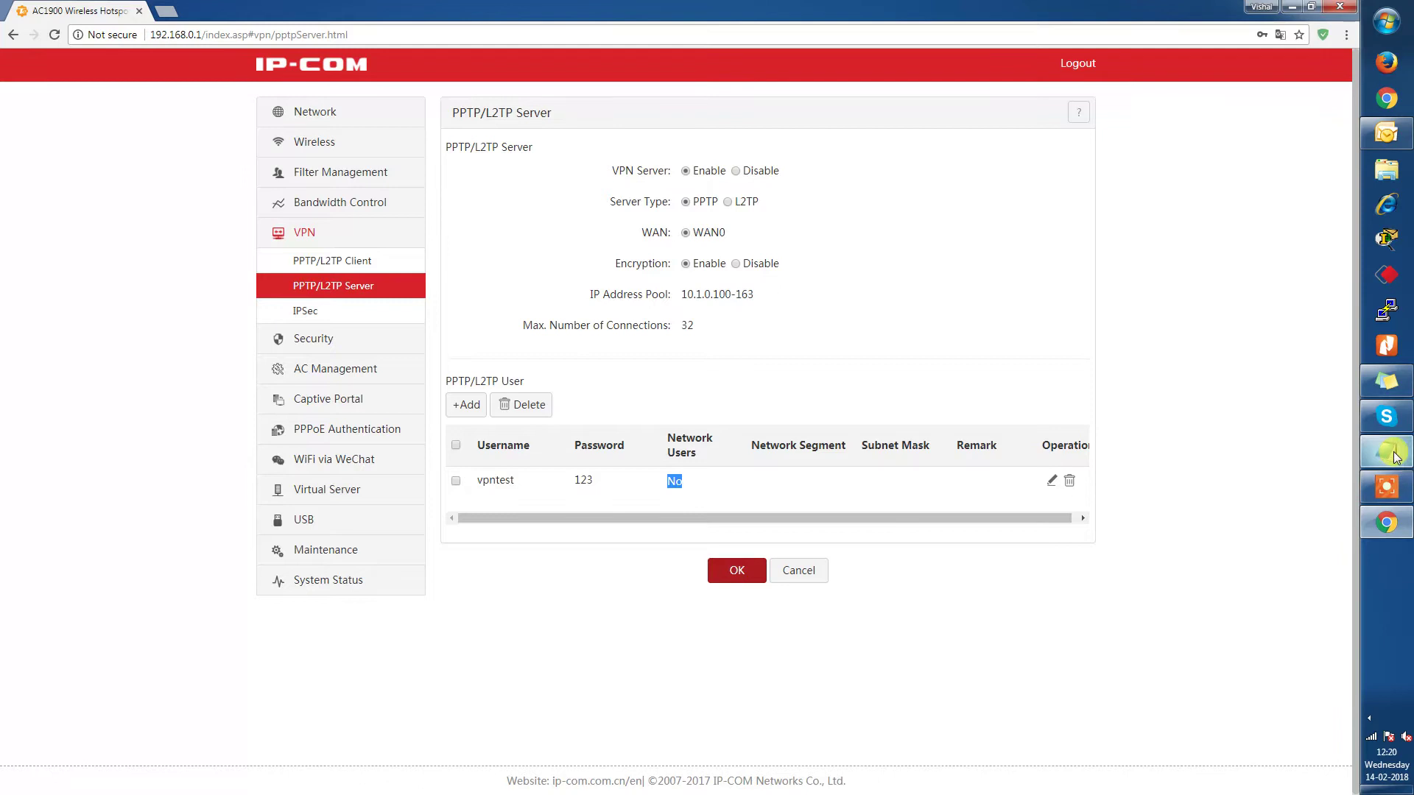
pyautogui.click(1387, 452)
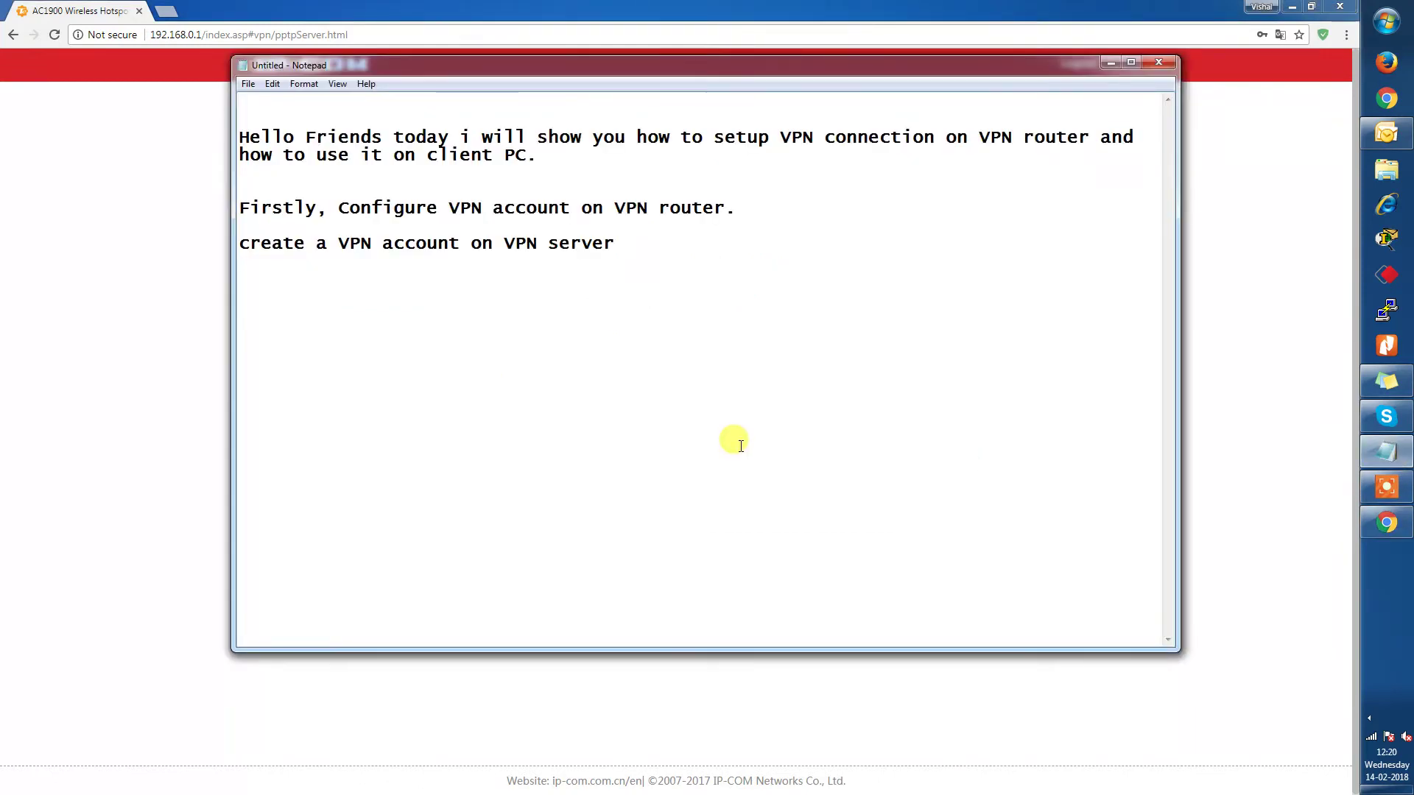
# Type 'Check the VPN router WAN IP that will be use at Client PC to establish VPN connection'.
pyautogui.write('Check the VPN server WAN IP')
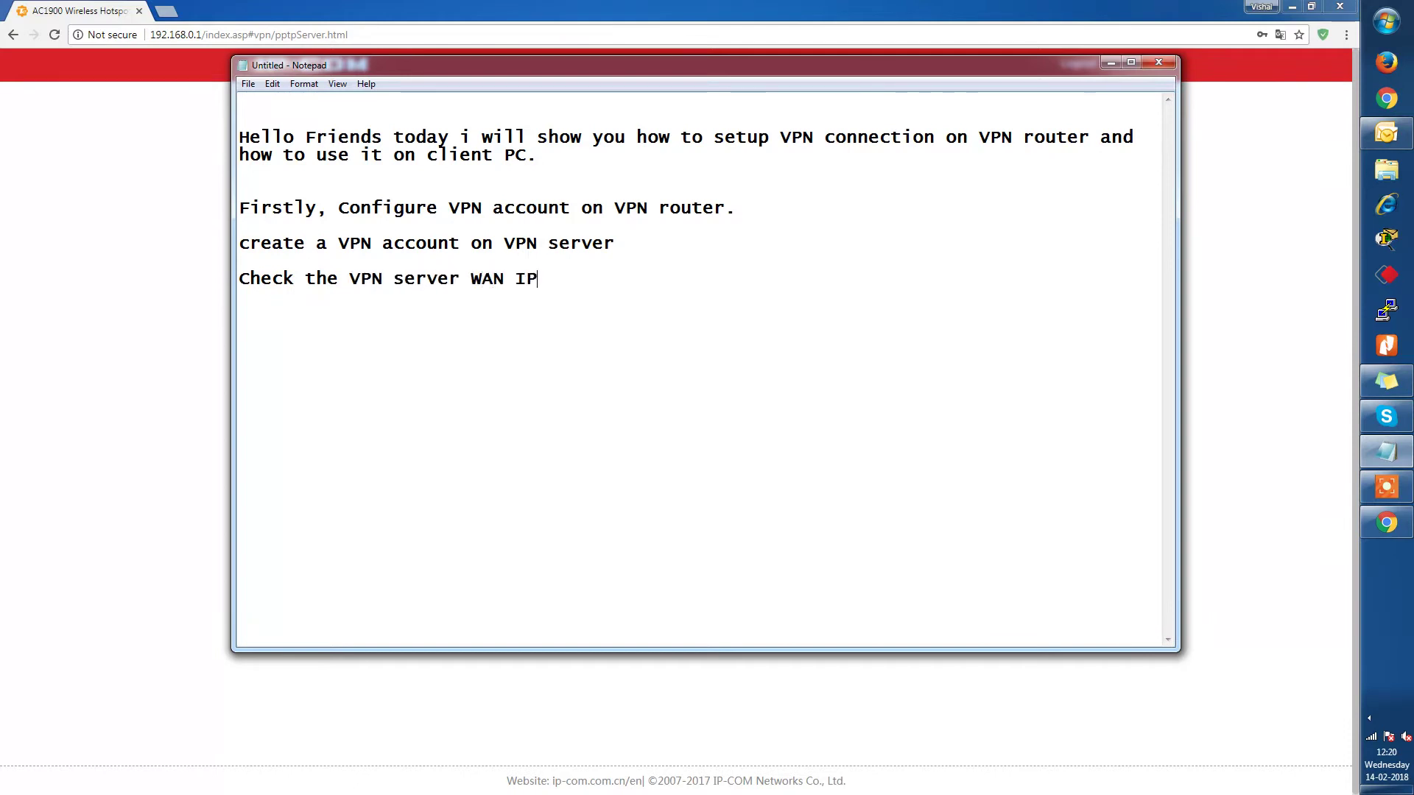
pyautogui.click(471, 279)
pyautogui.write('Rotuer')
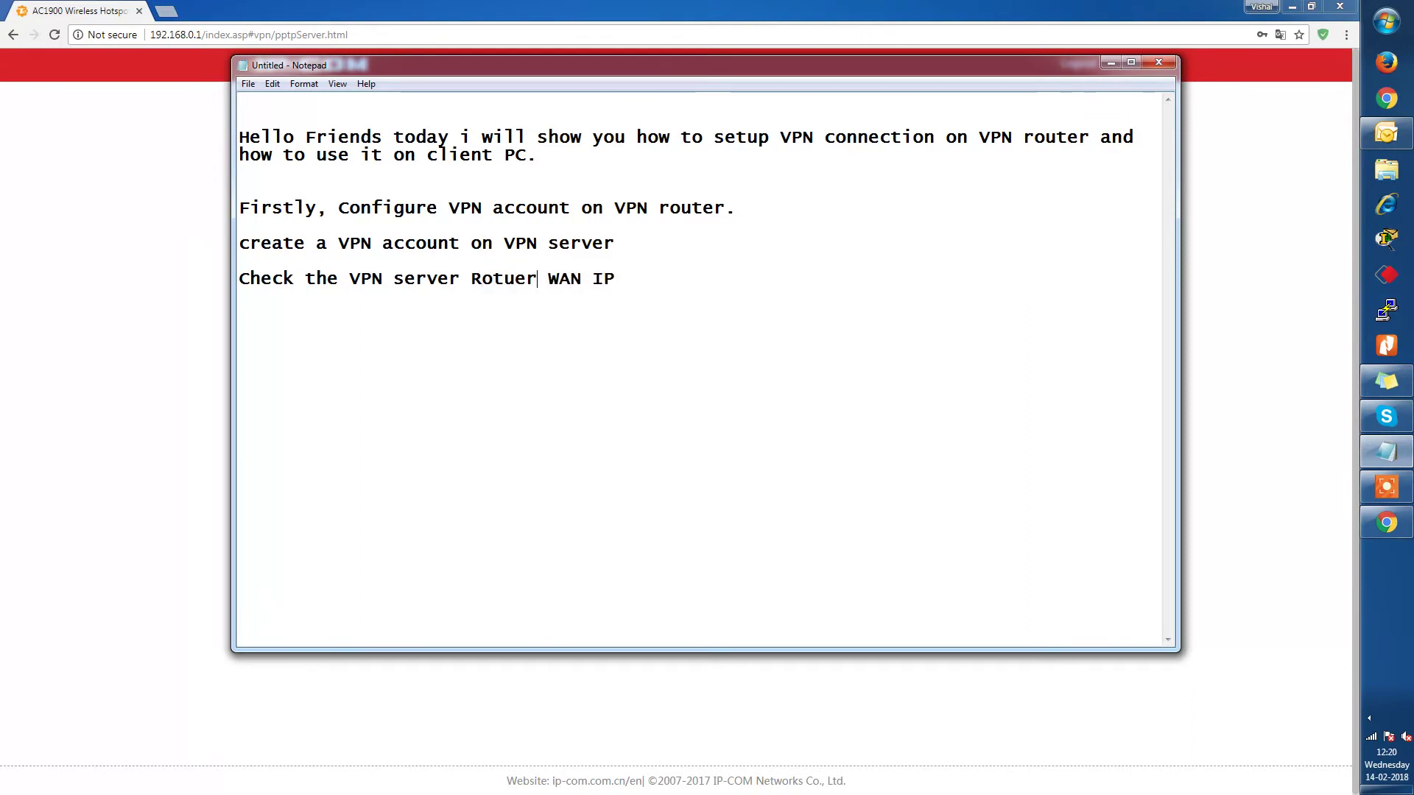
pyautogui.press('BackSpace')
pyautogui.press('BackSpace')
pyautogui.press('BackSpace')
pyautogui.press('BackSpace')
pyautogui.press('BackSpace')
pyautogui.press('BackSpace')
pyautogui.press('BackSpace')
pyautogui.press('BackSpace')
pyautogui.press('BackSpace')
pyautogui.press('BackSpace')
pyautogui.press('BackSpace')
pyautogui.press('BackSpace')
pyautogui.write('router')
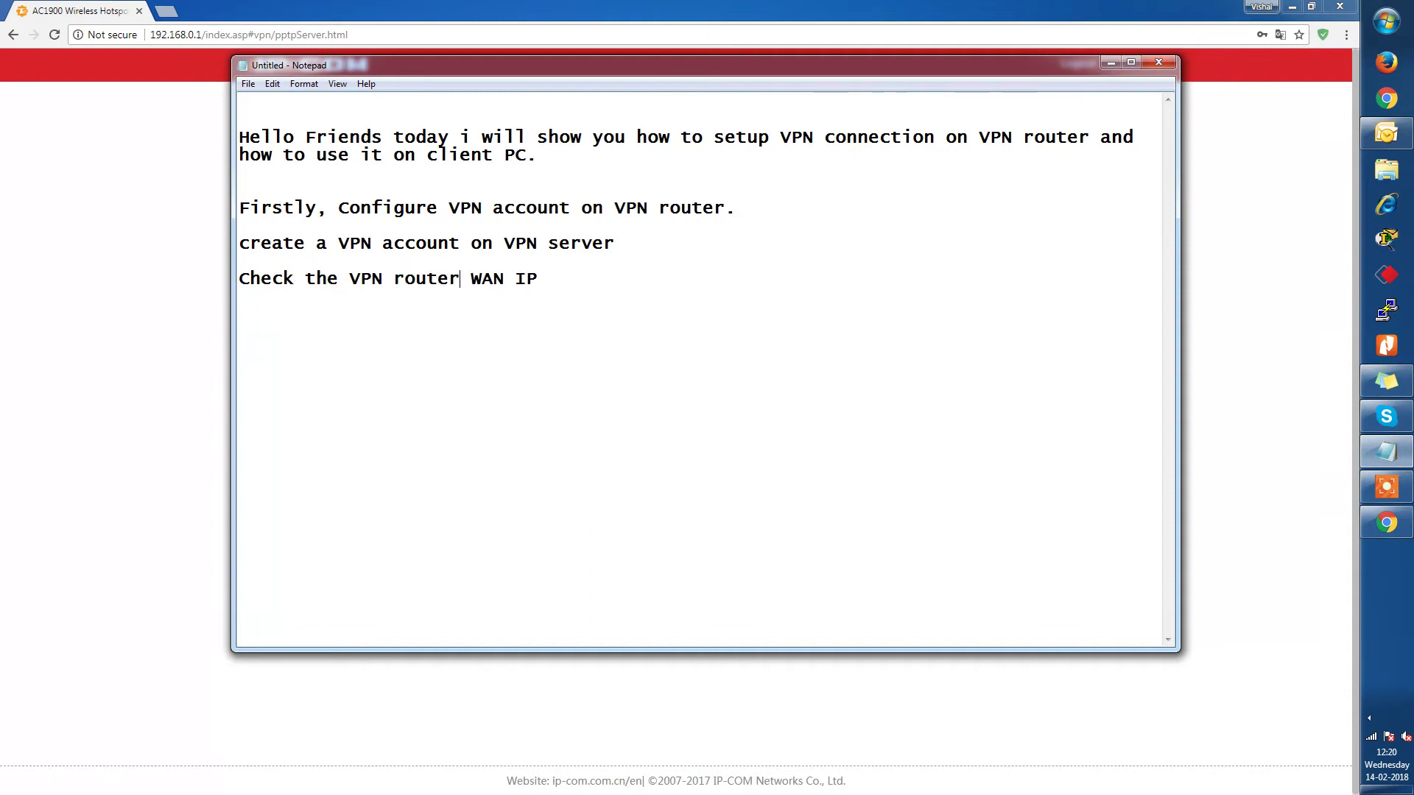
pyautogui.click(538, 278)
pyautogui.write('that will be use')
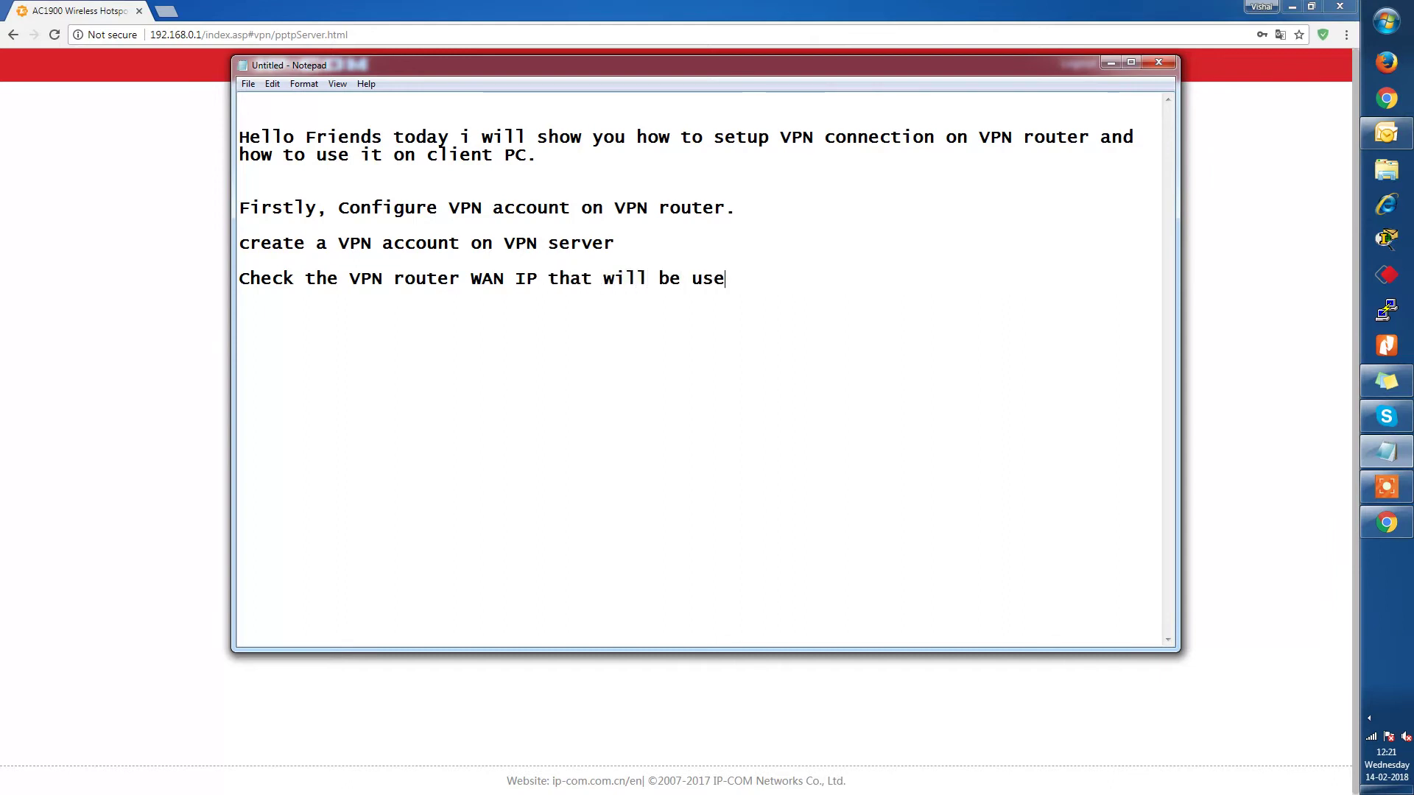
pyautogui.write(' at Client ')
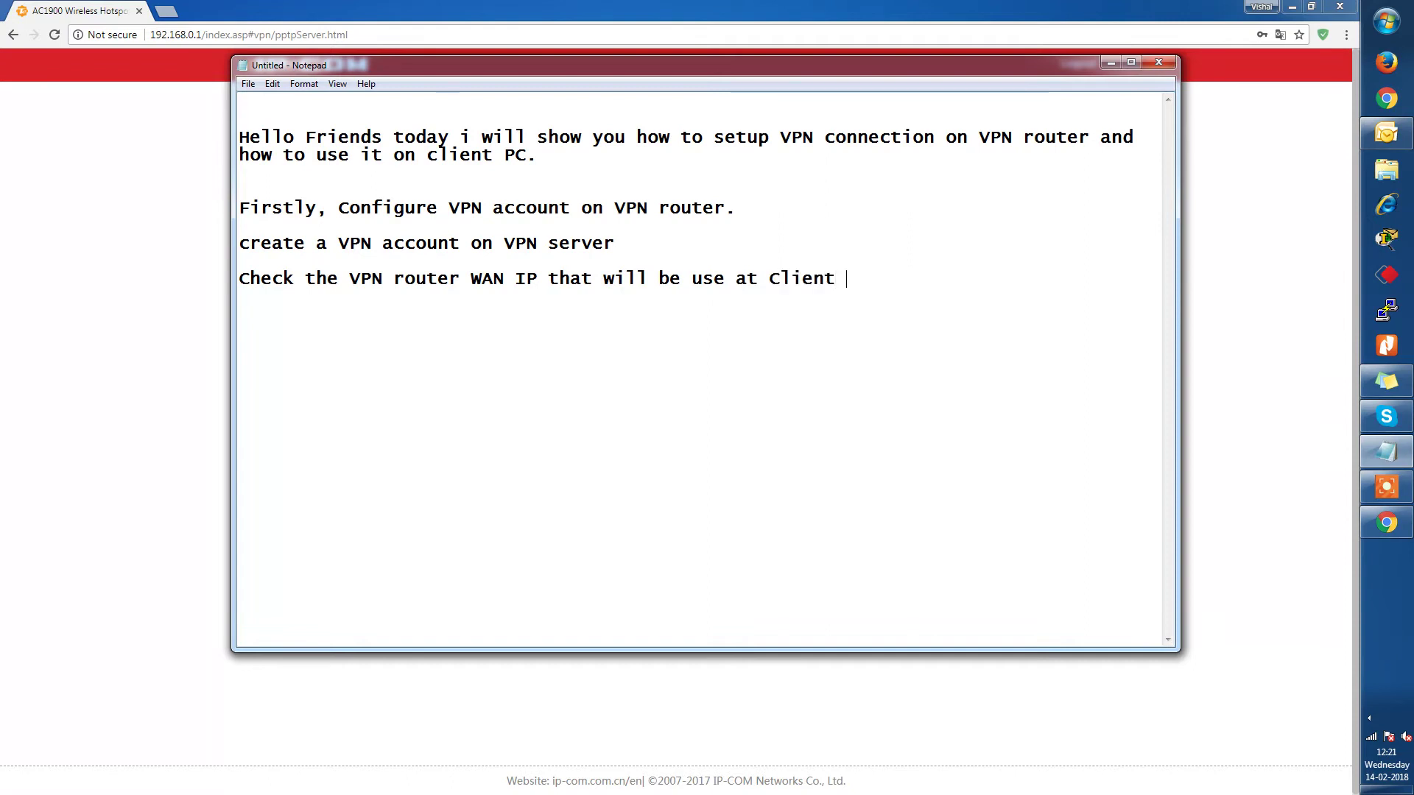
pyautogui.write('PC to establish ')
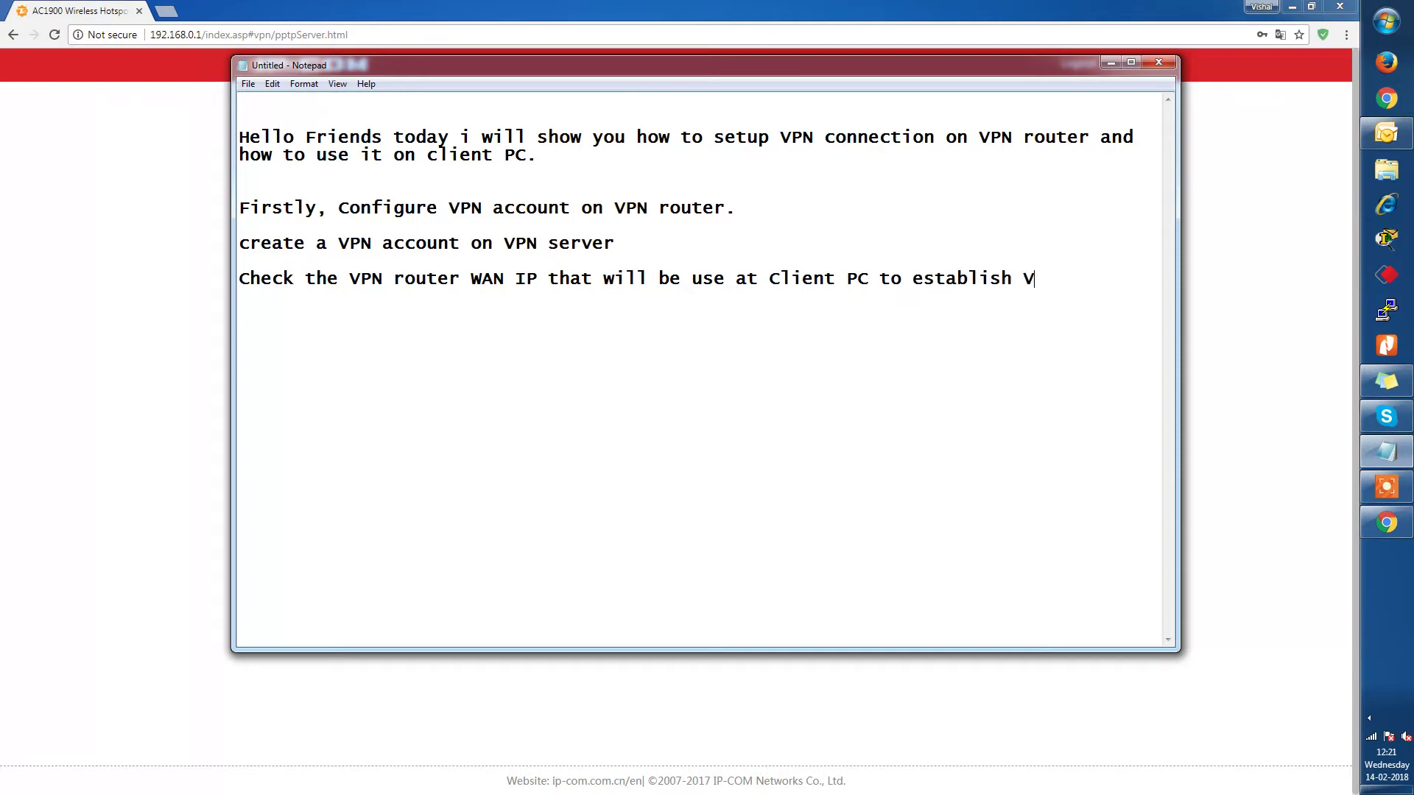
pyautogui.write('VPN connection')
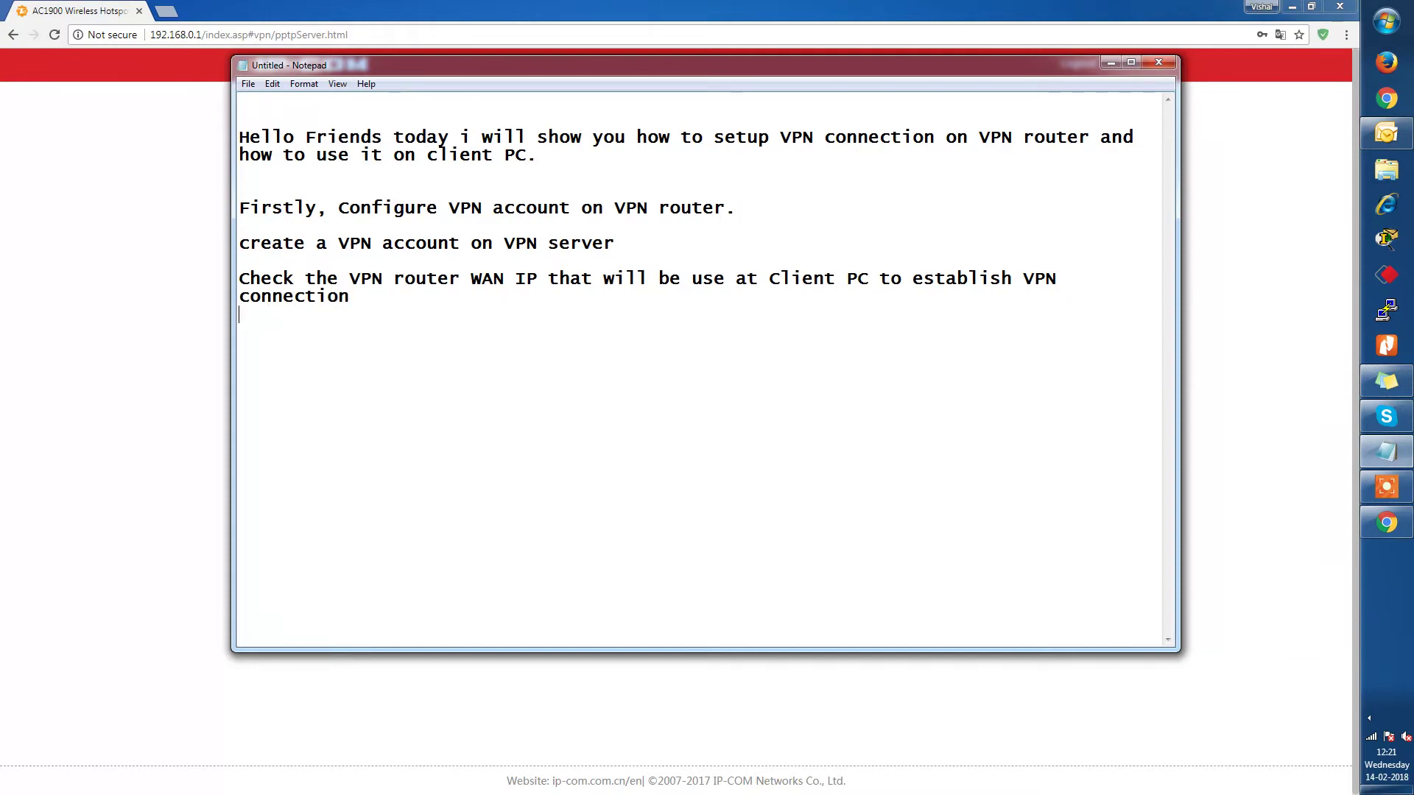
pyautogui.click(1109, 64)
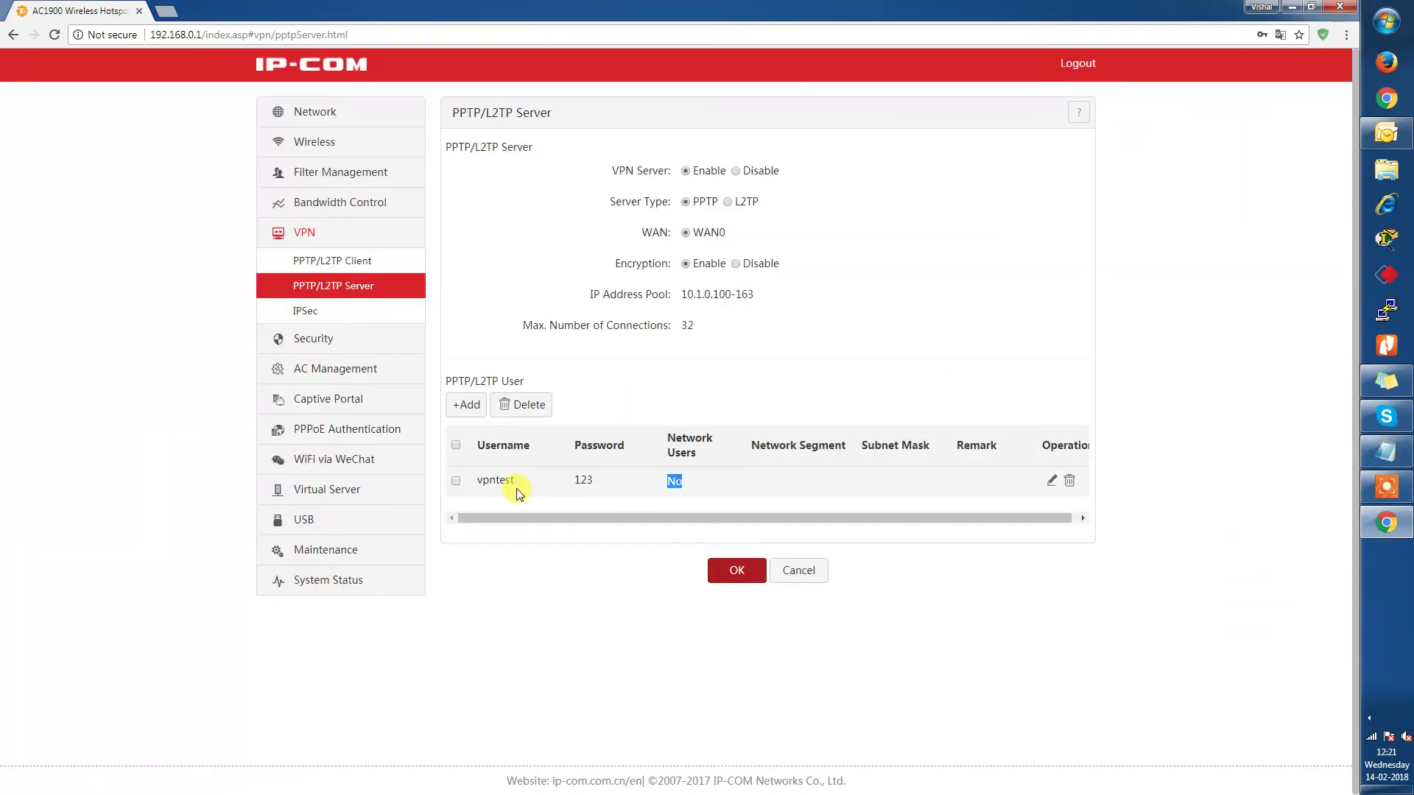
pyautogui.click(315, 581)
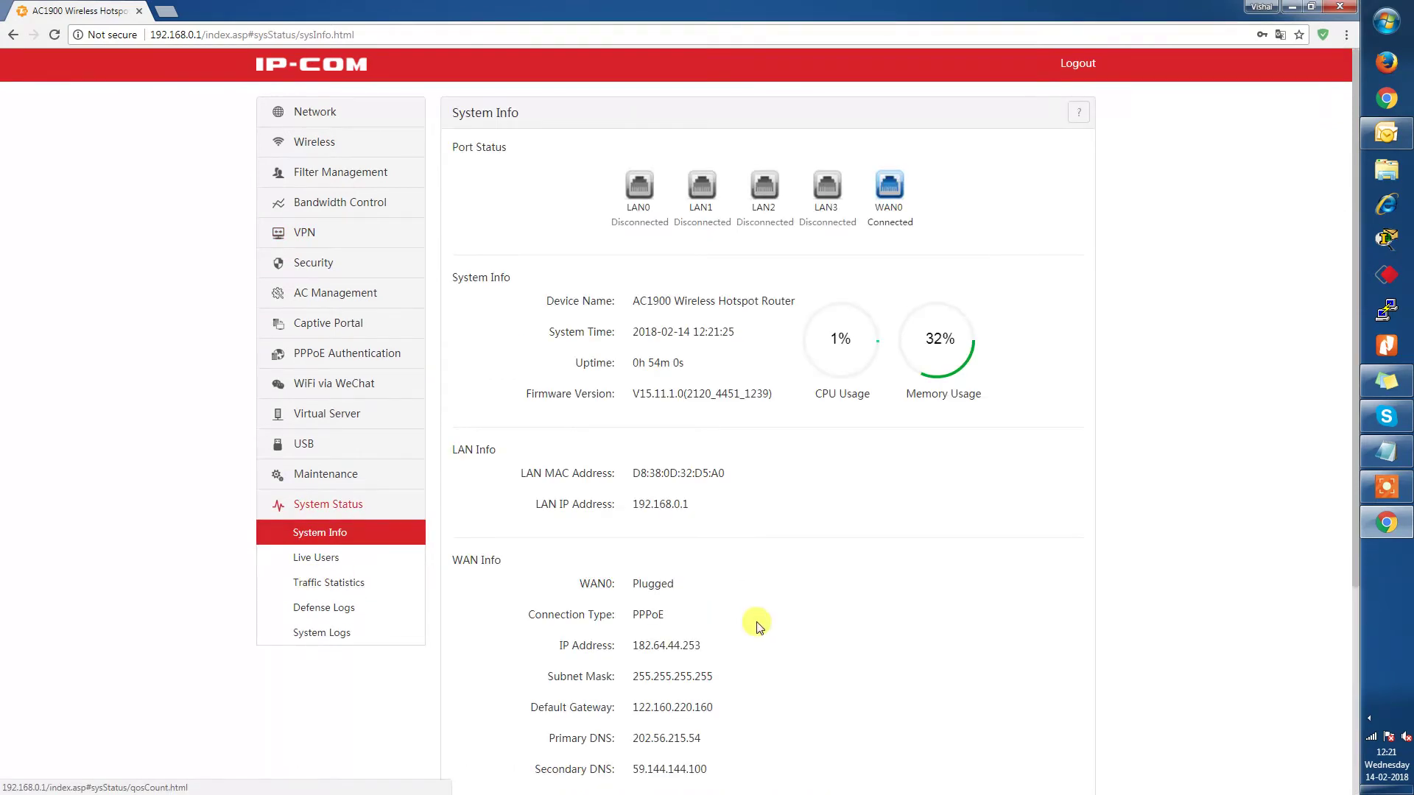
pyautogui.scroll(-2, 757, 621)
pyautogui.doubleClick(597, 436)
pyautogui.click(638, 498)
pyautogui.moveTo(638, 499); pyautogui.dragTo(701, 498)
pyautogui.hotkey('ctrl', 'c')
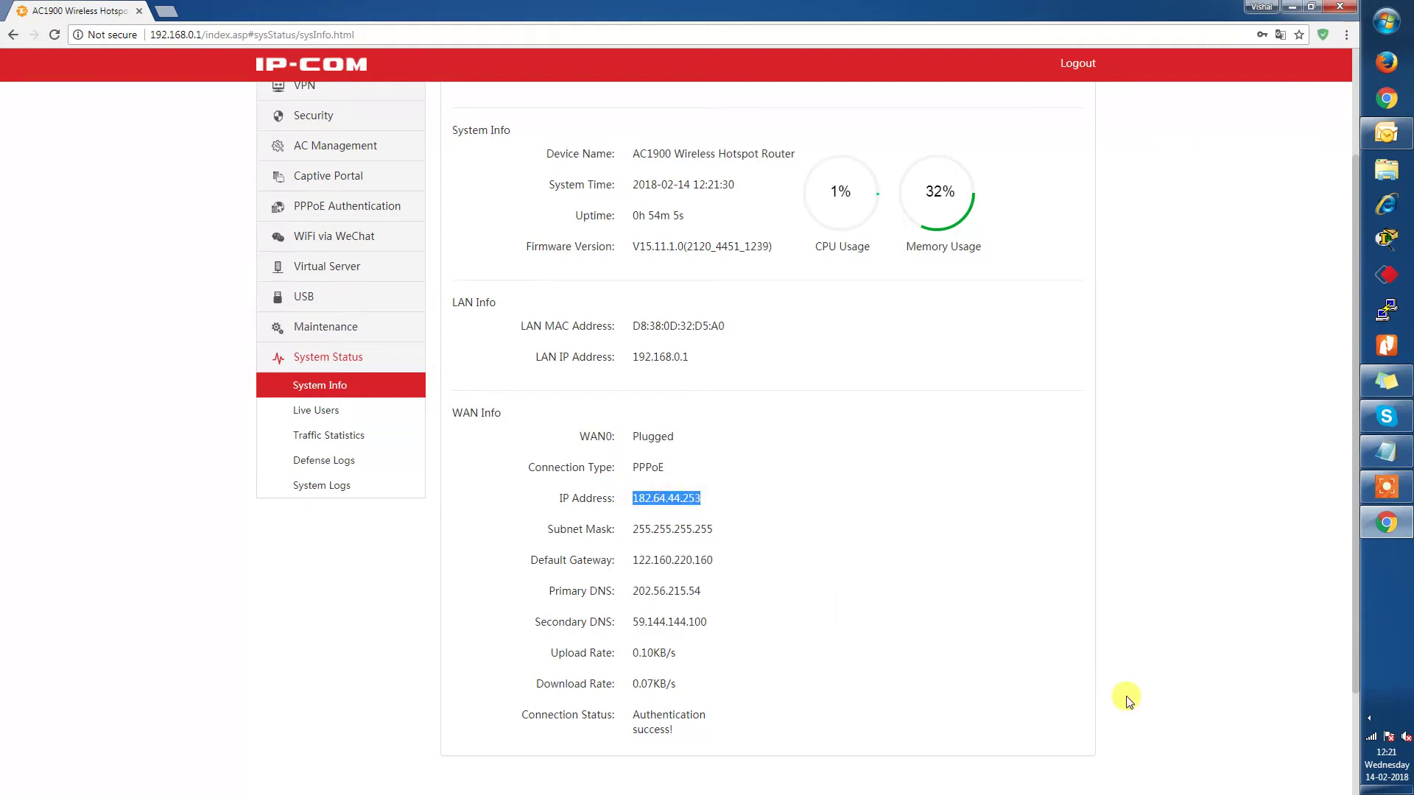
pyautogui.click(1382, 455)
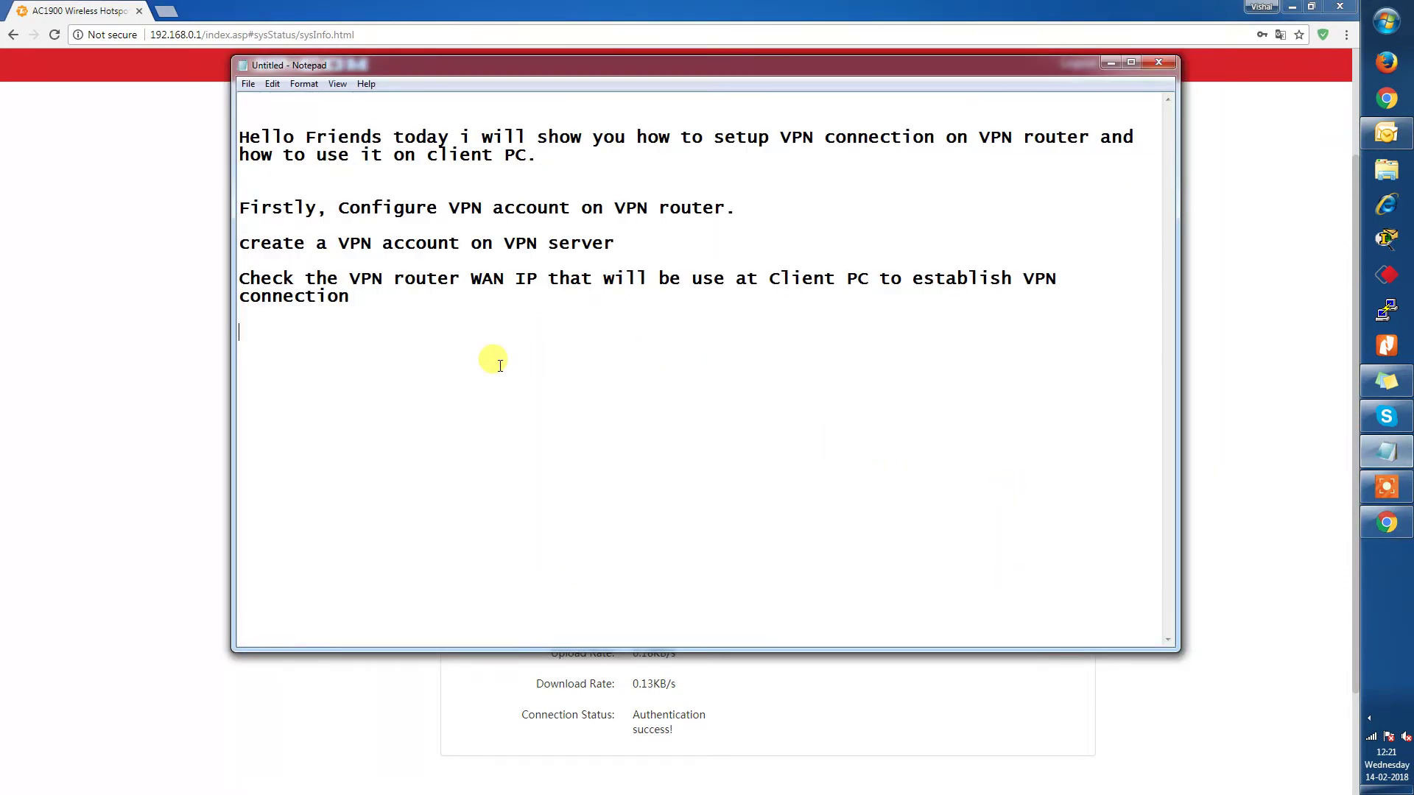
pyautogui.hotkey('ctrl', 'v')
pyautogui.write('is ou')
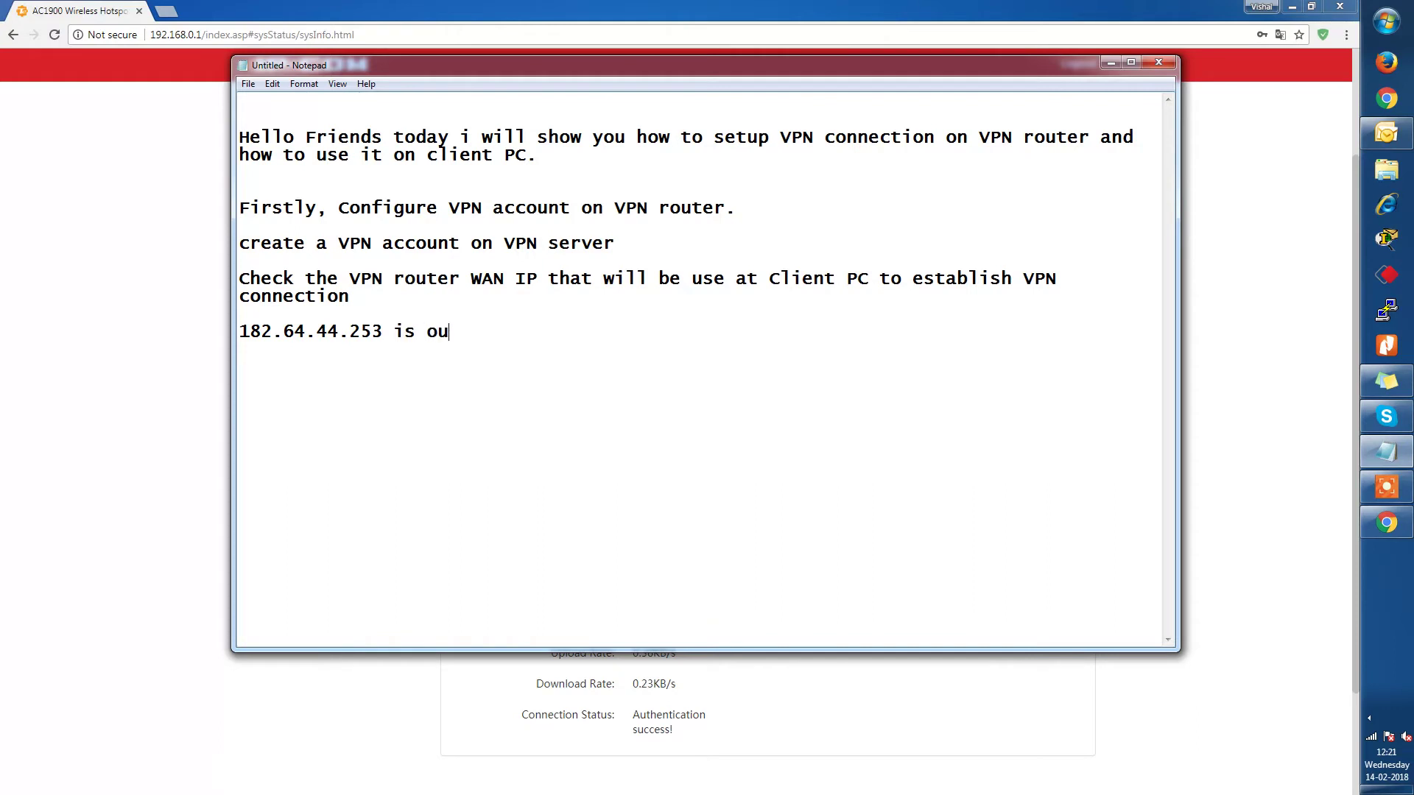
pyautogui.write('r VPN ser')
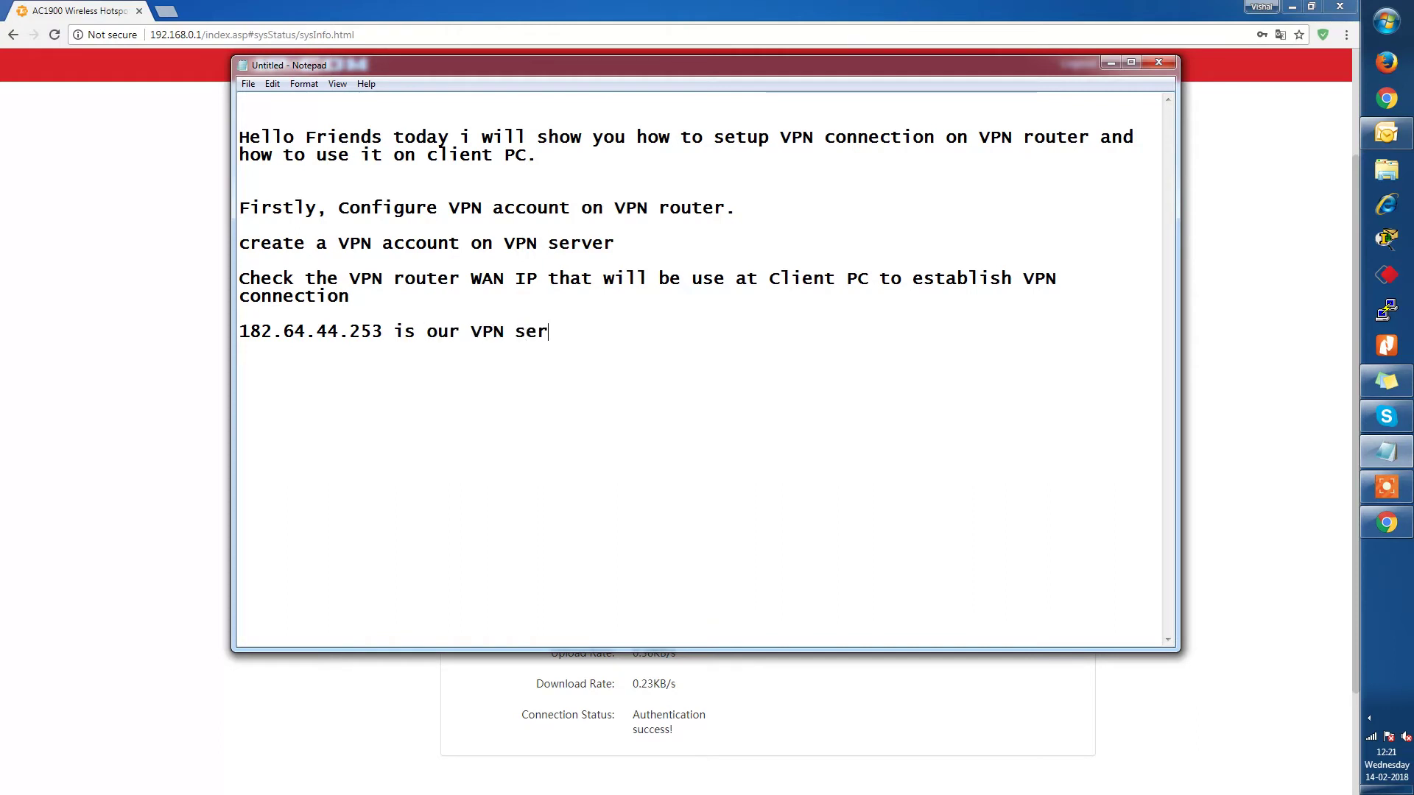
pyautogui.write('ver IP.')
pyautogui.press('Return')
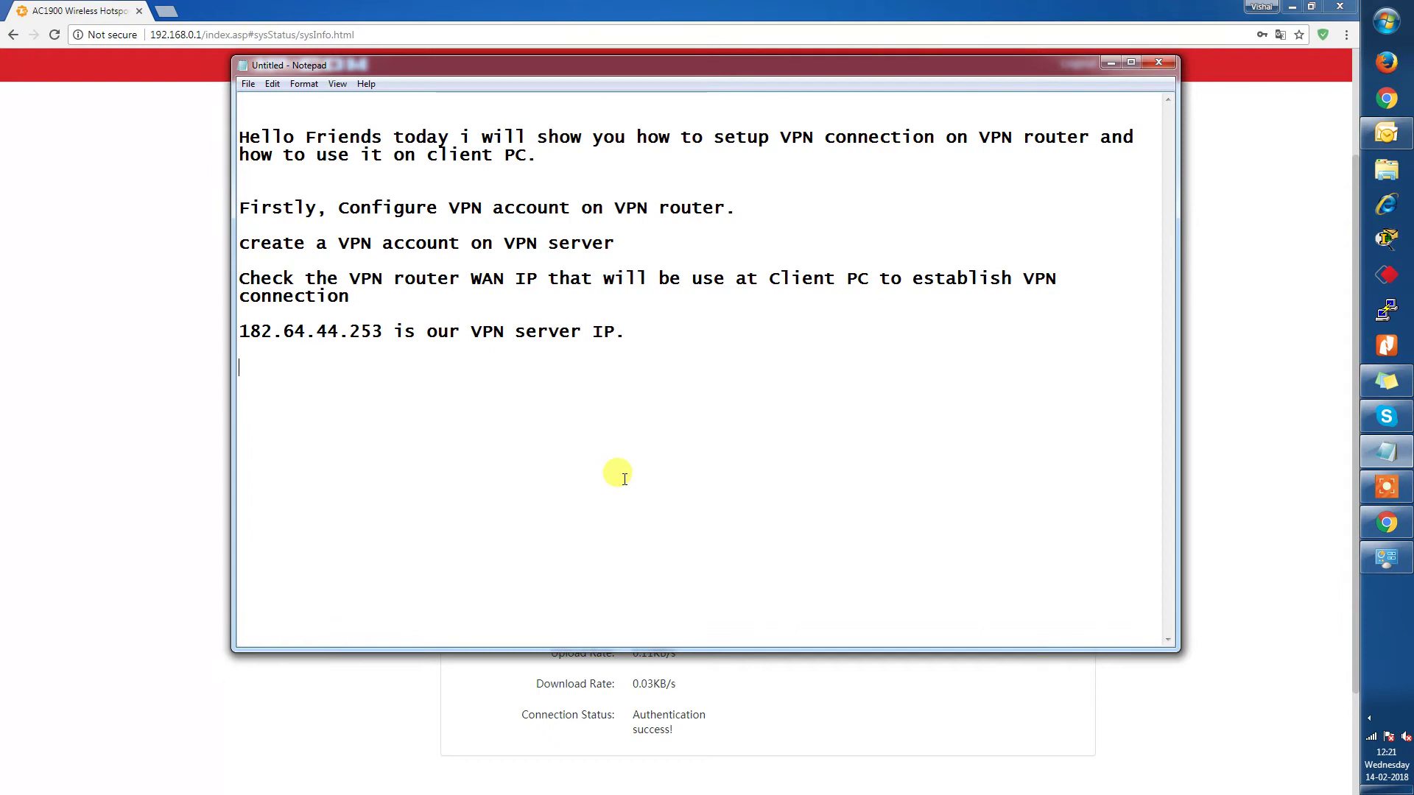
# Note that the client PC will use the mobile hotspot and connect by VPN id and password.
pyautogui.write('to co')
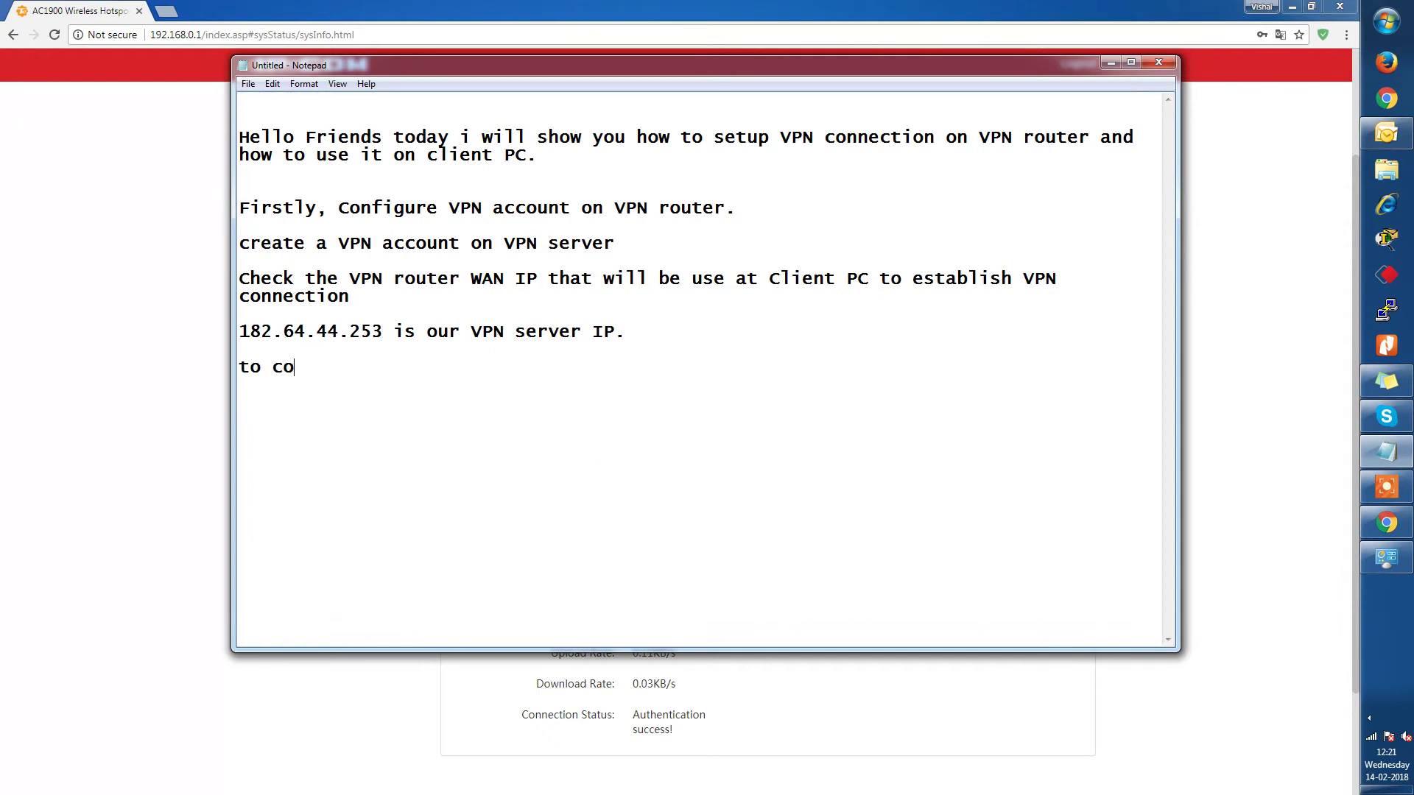
pyautogui.write('nnect ')
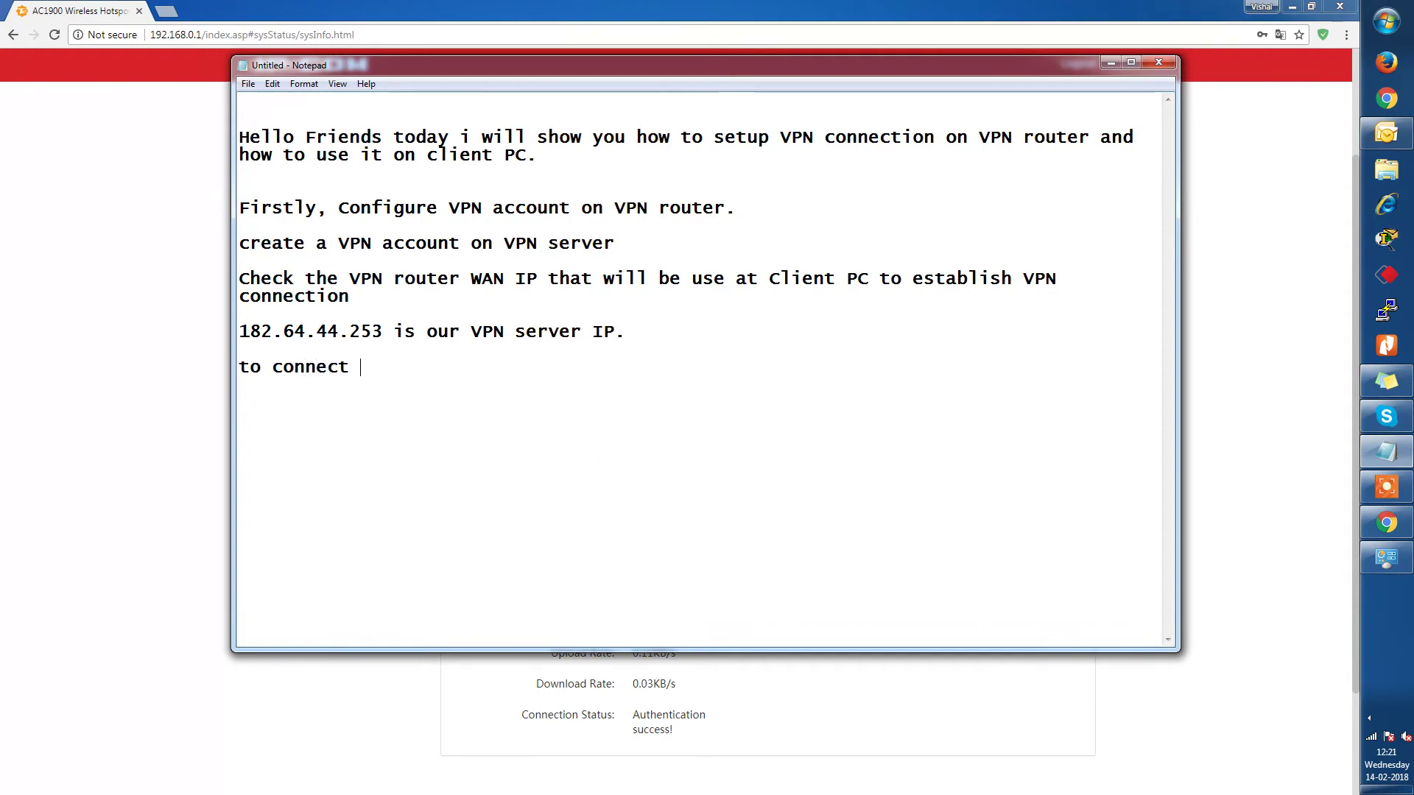
pyautogui.write('VPN connection from Client PC ')
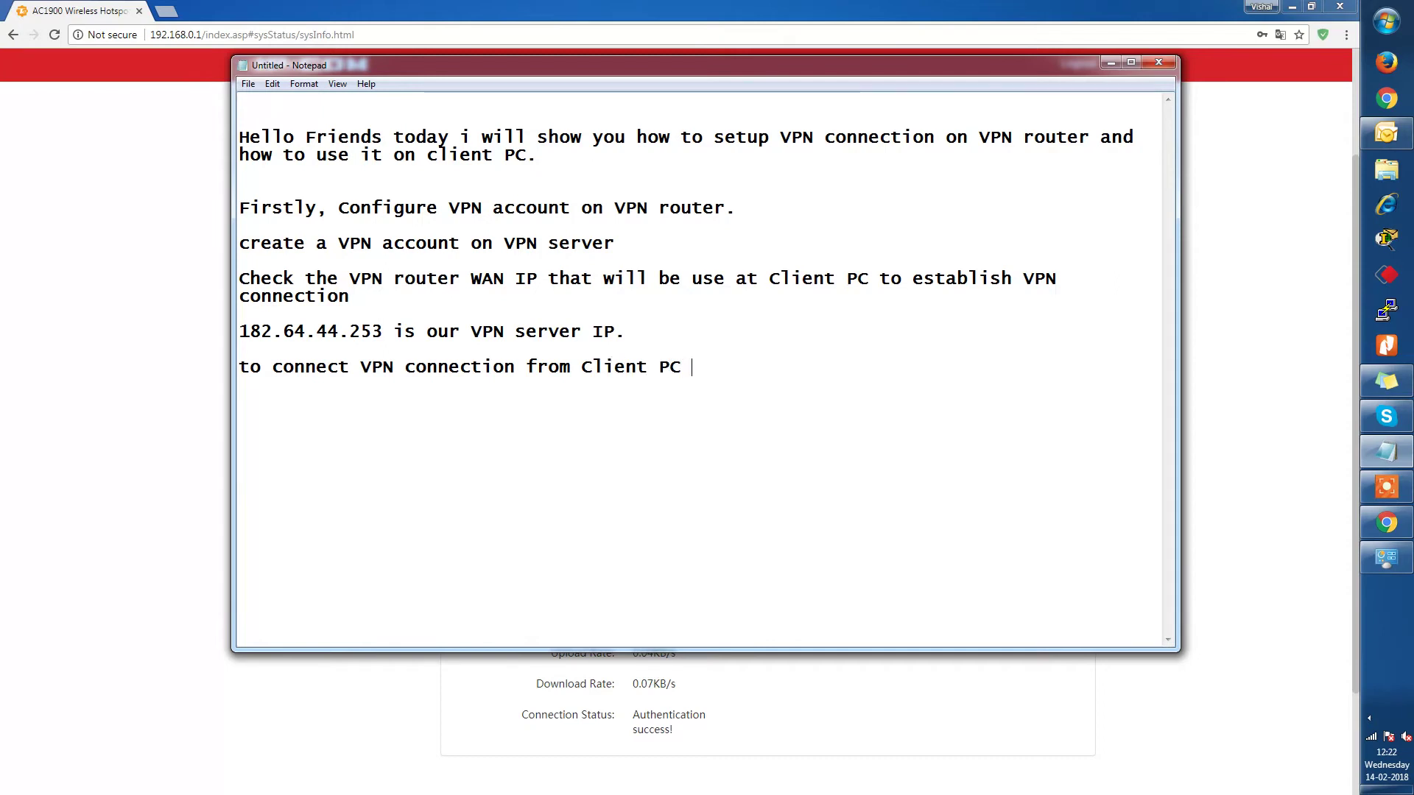
pyautogui.write('i will use my mob')
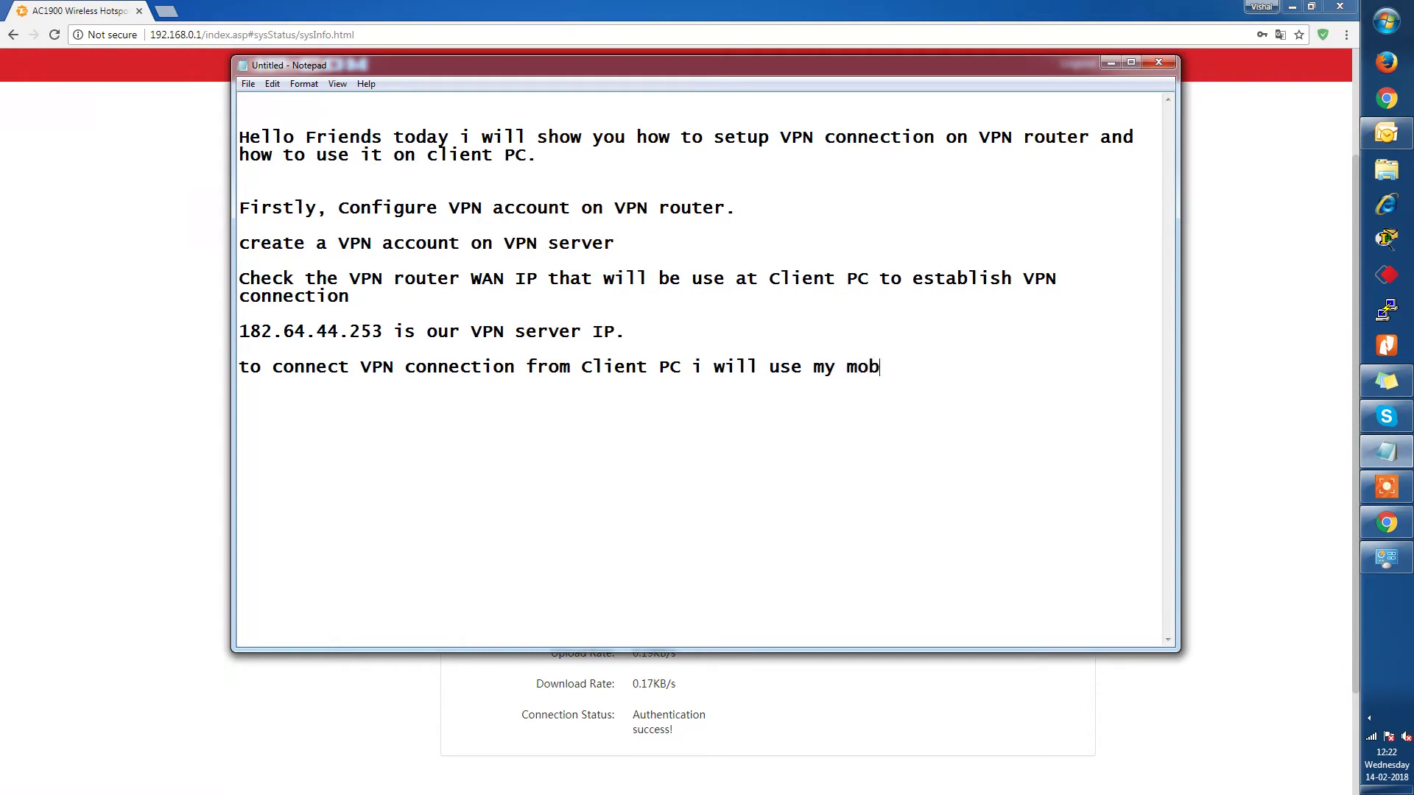
pyautogui.write('ile hos')
pyautogui.write(' spot')
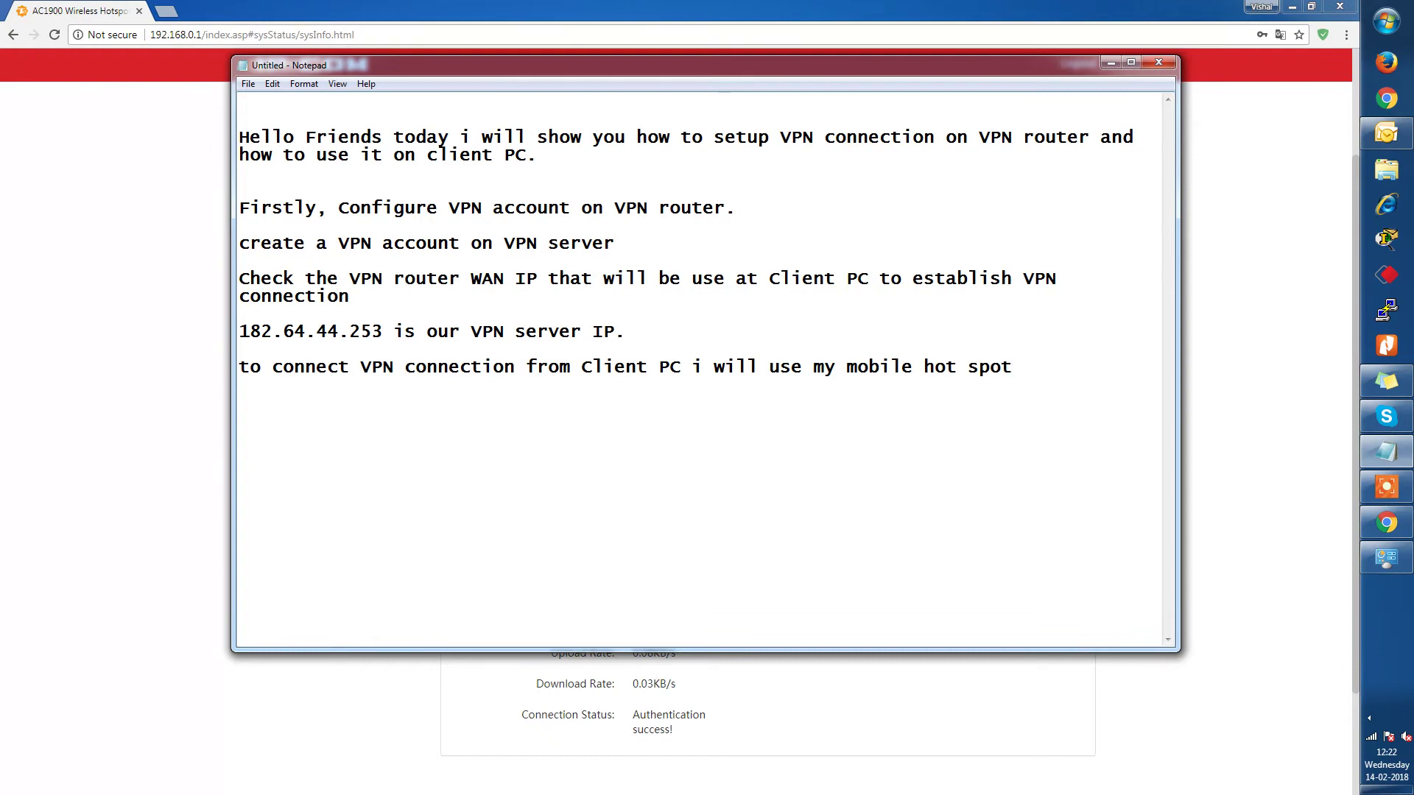
pyautogui.write('ahd')
pyautogui.press('BackSpace')
pyautogui.write('nd try to ')
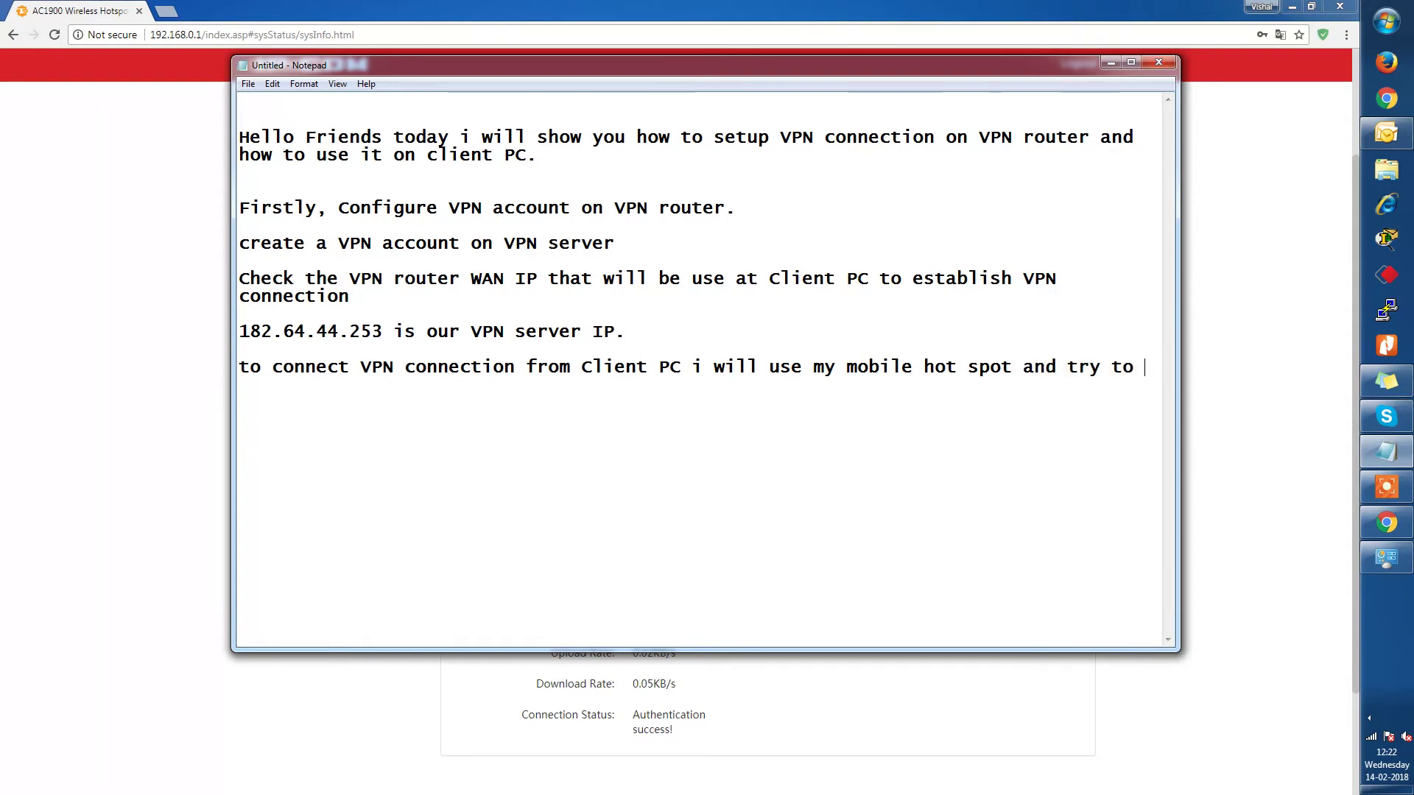
pyautogui.write('connect it')
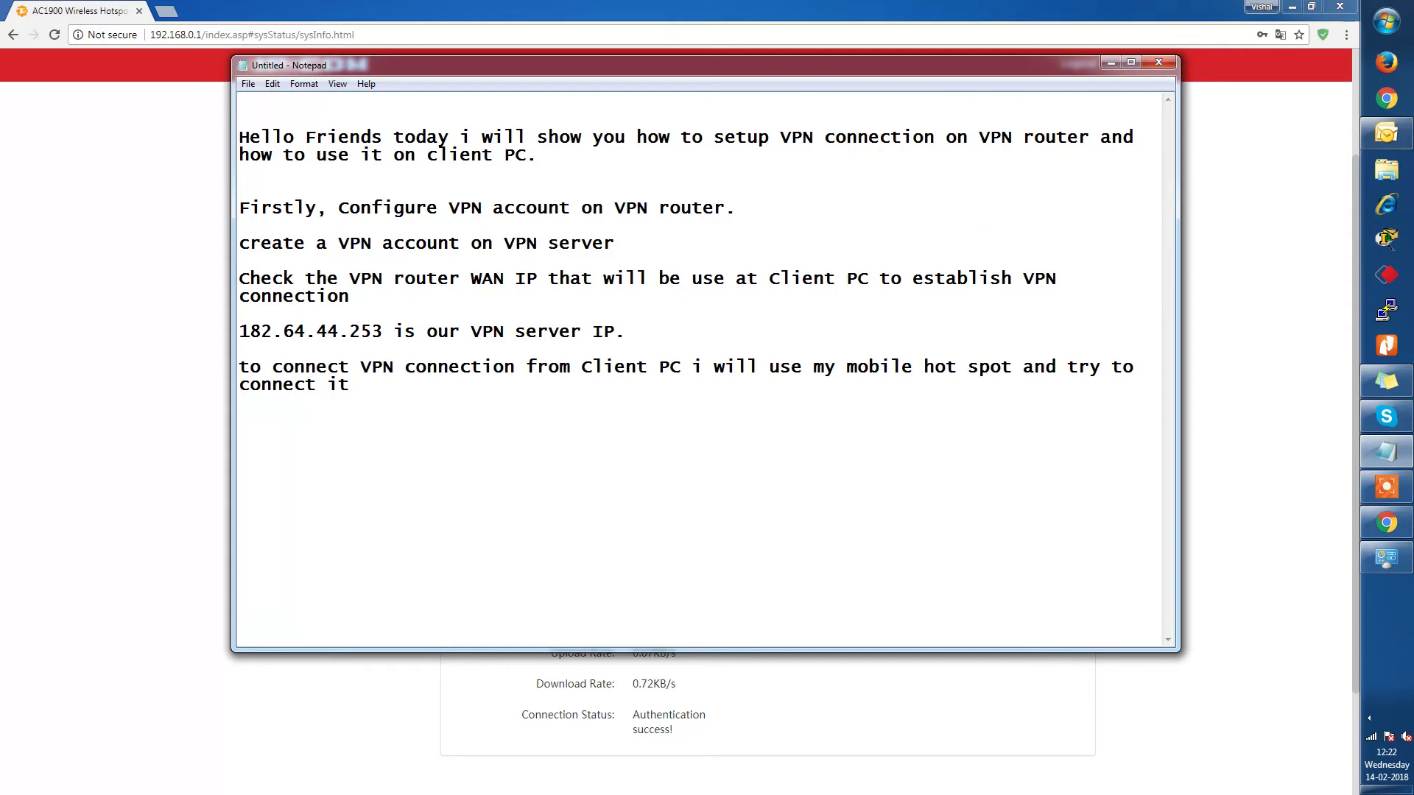
pyautogui.write(' by VPN id and password.')
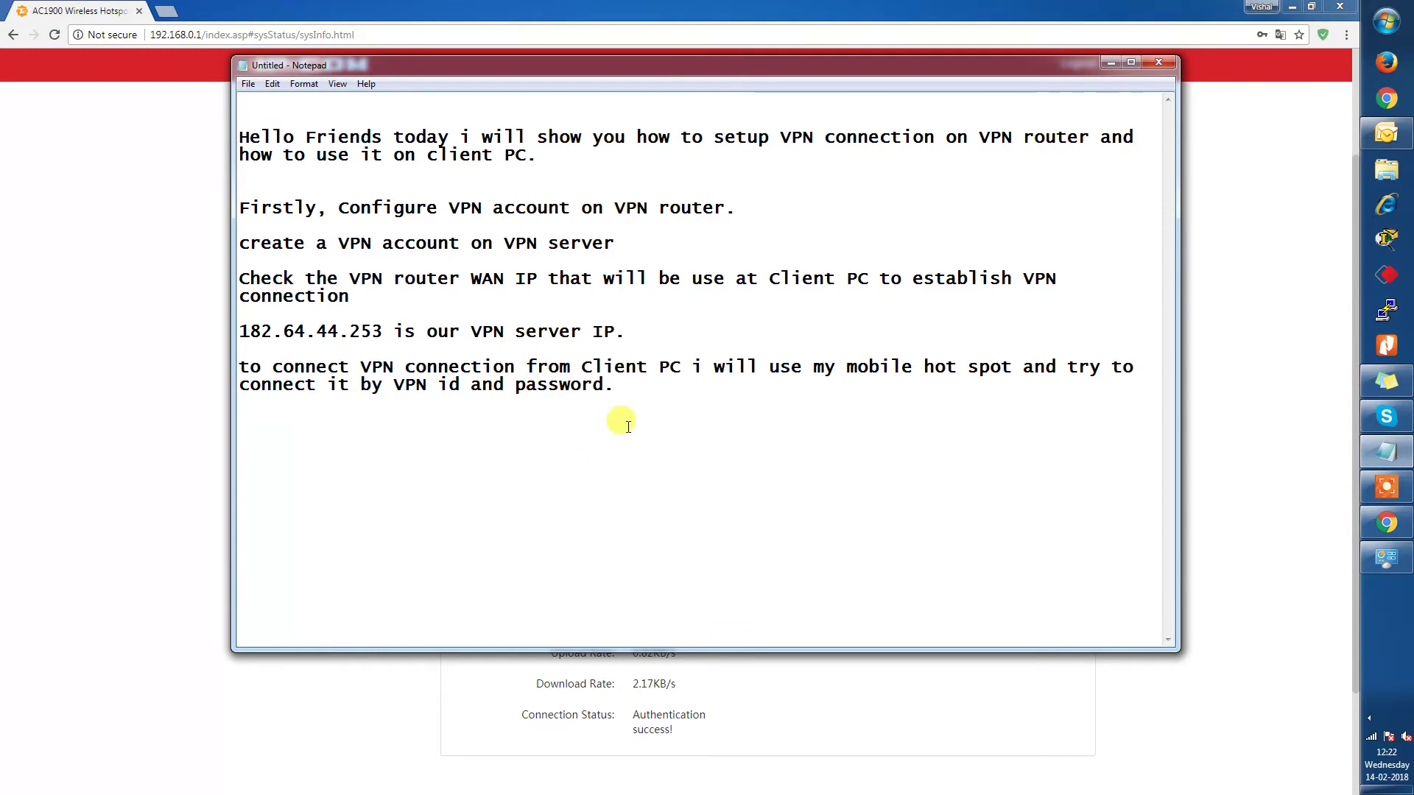
# Disconnect from IP-COM_test and join the mobile hotspot network with its saved password.
pyautogui.click(1371, 719)
pyautogui.click(1329, 704)
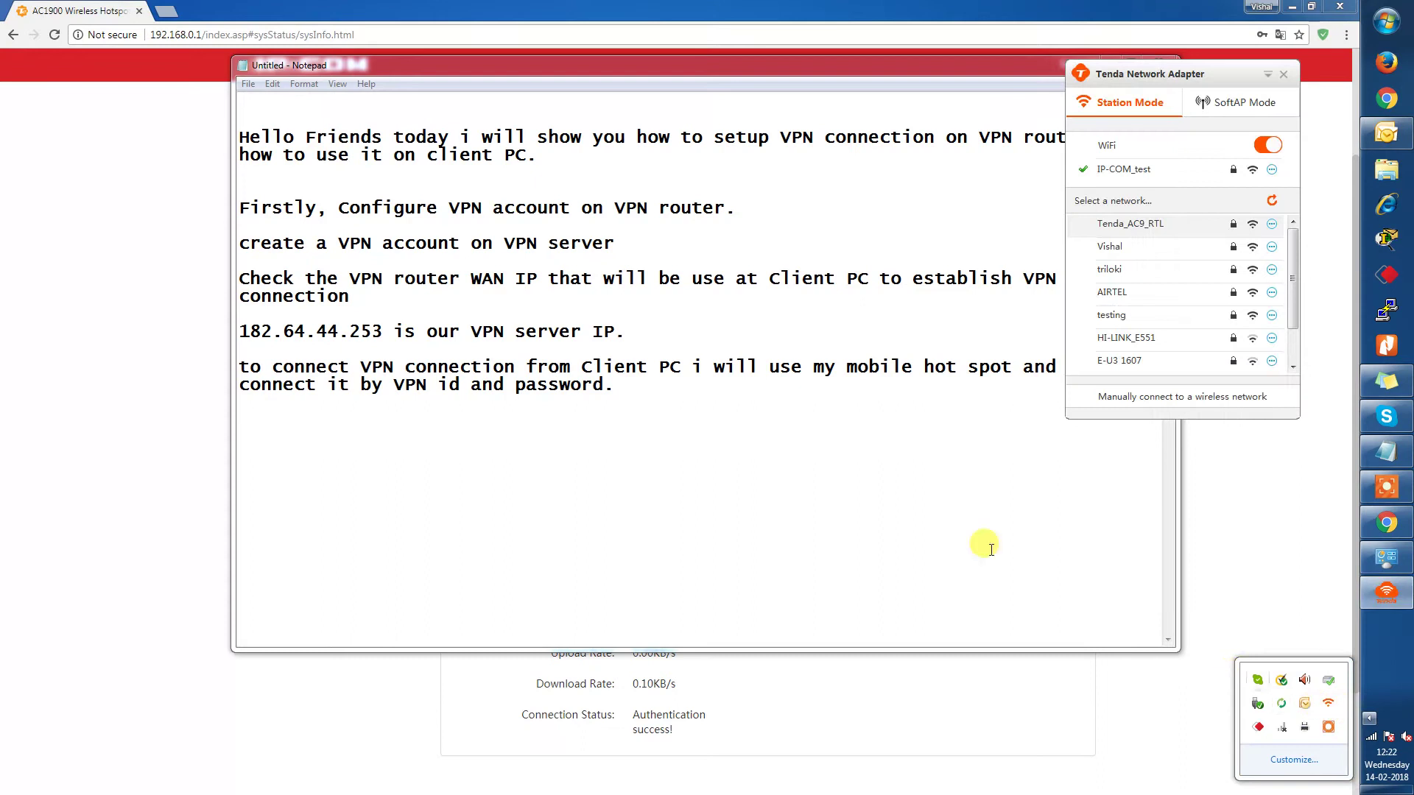
pyautogui.click(1160, 171)
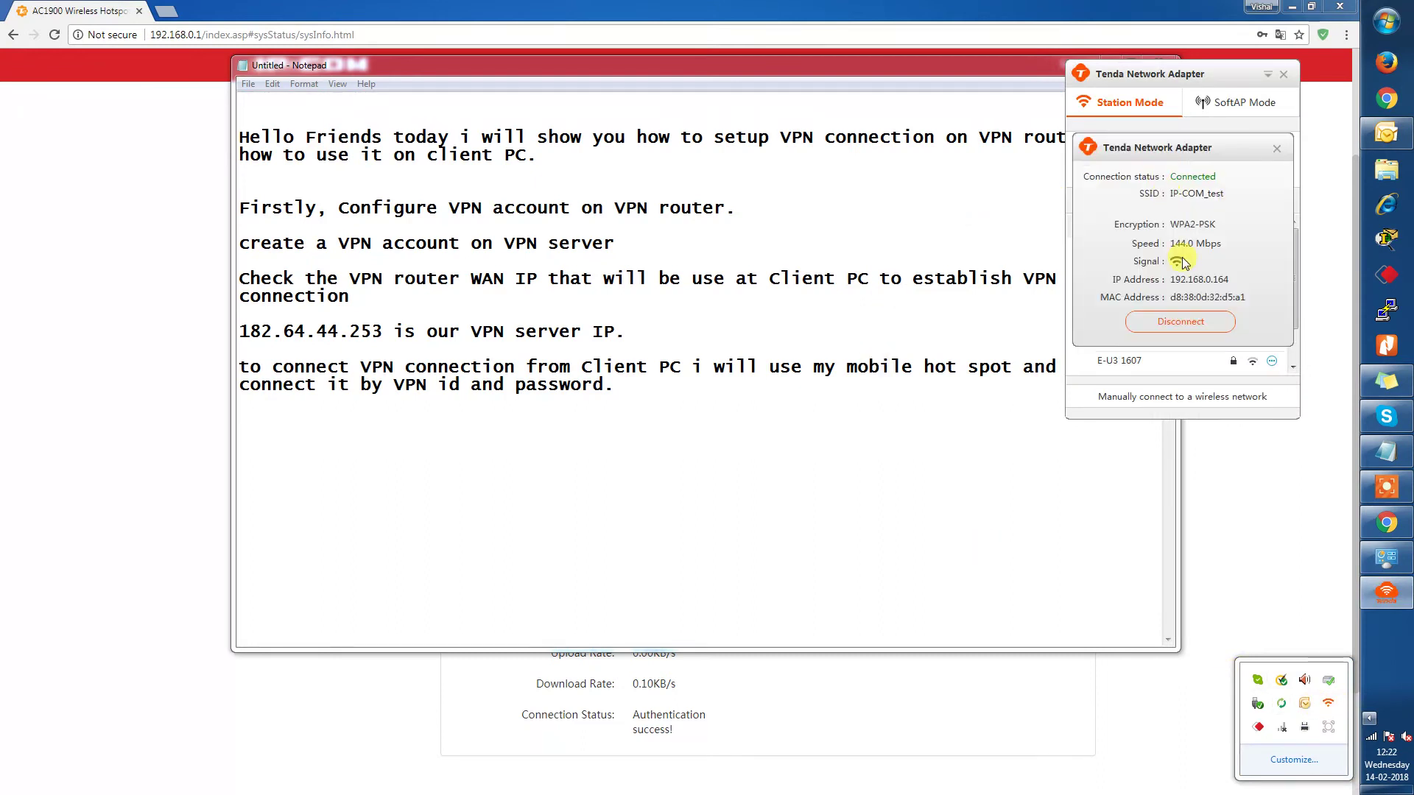
pyautogui.click(1182, 322)
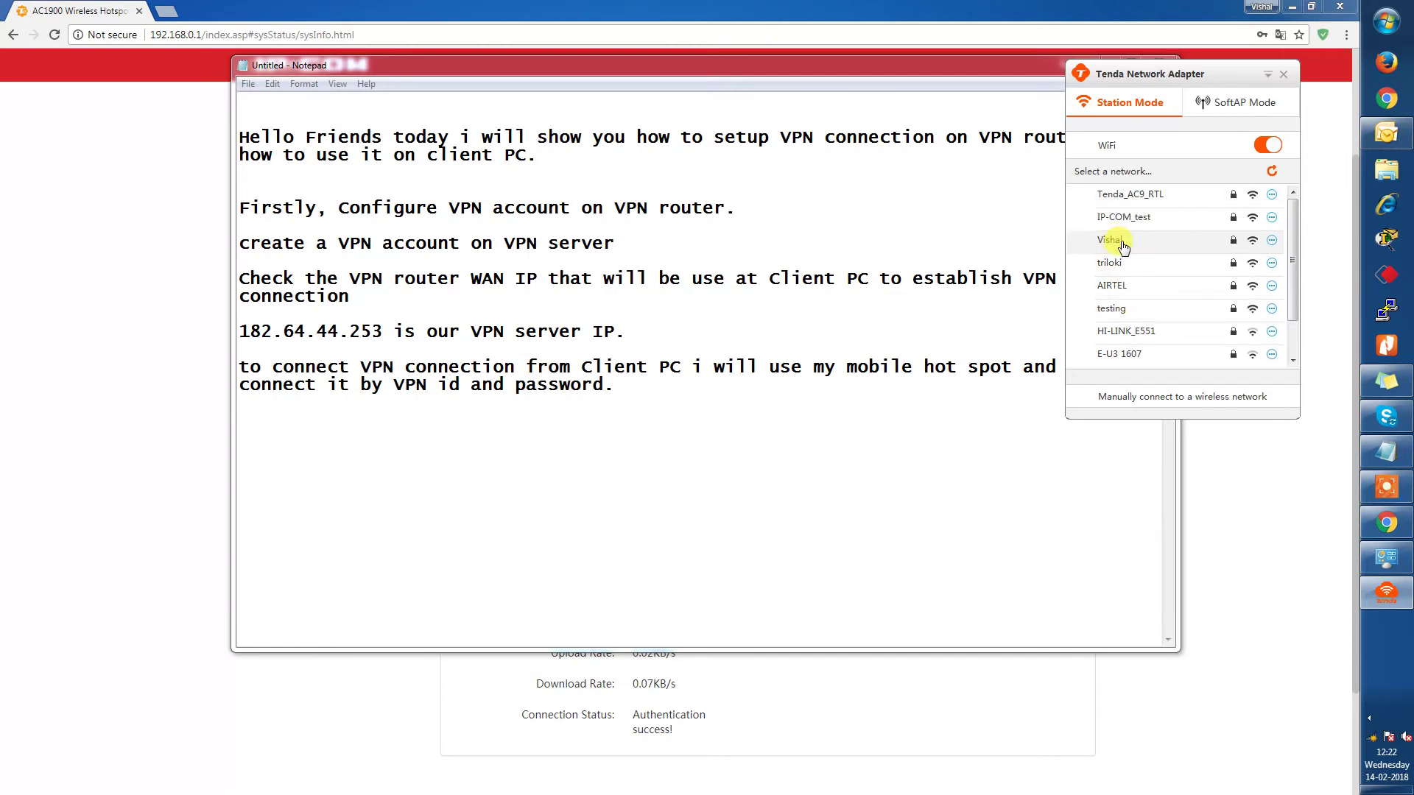
pyautogui.click(1123, 245)
pyautogui.click(1164, 319)
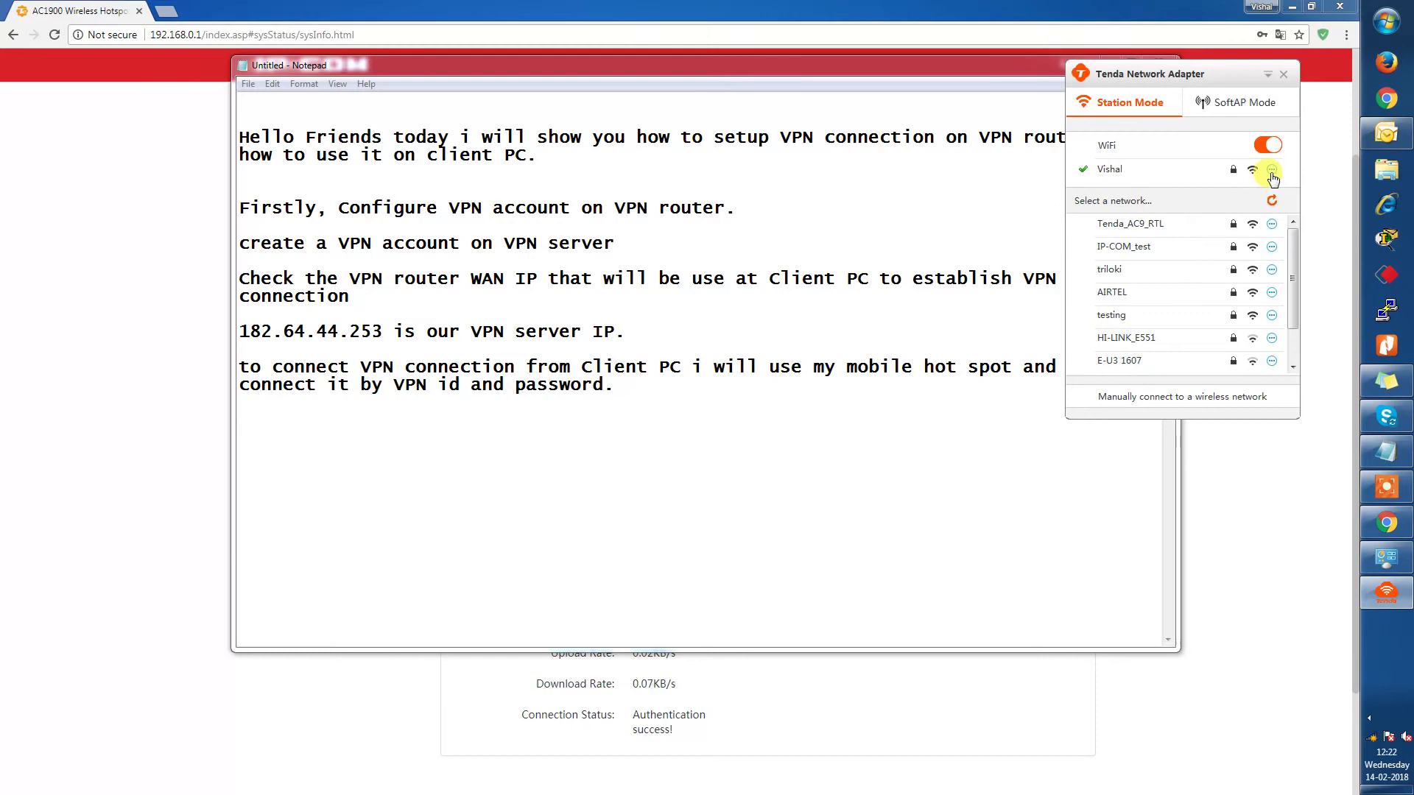
# Check the hotspot connection's status details, then close the Tenda Network Adapter.
pyautogui.click(1272, 169)
pyautogui.moveTo(1176, 285); pyautogui.dragTo(1197, 286)
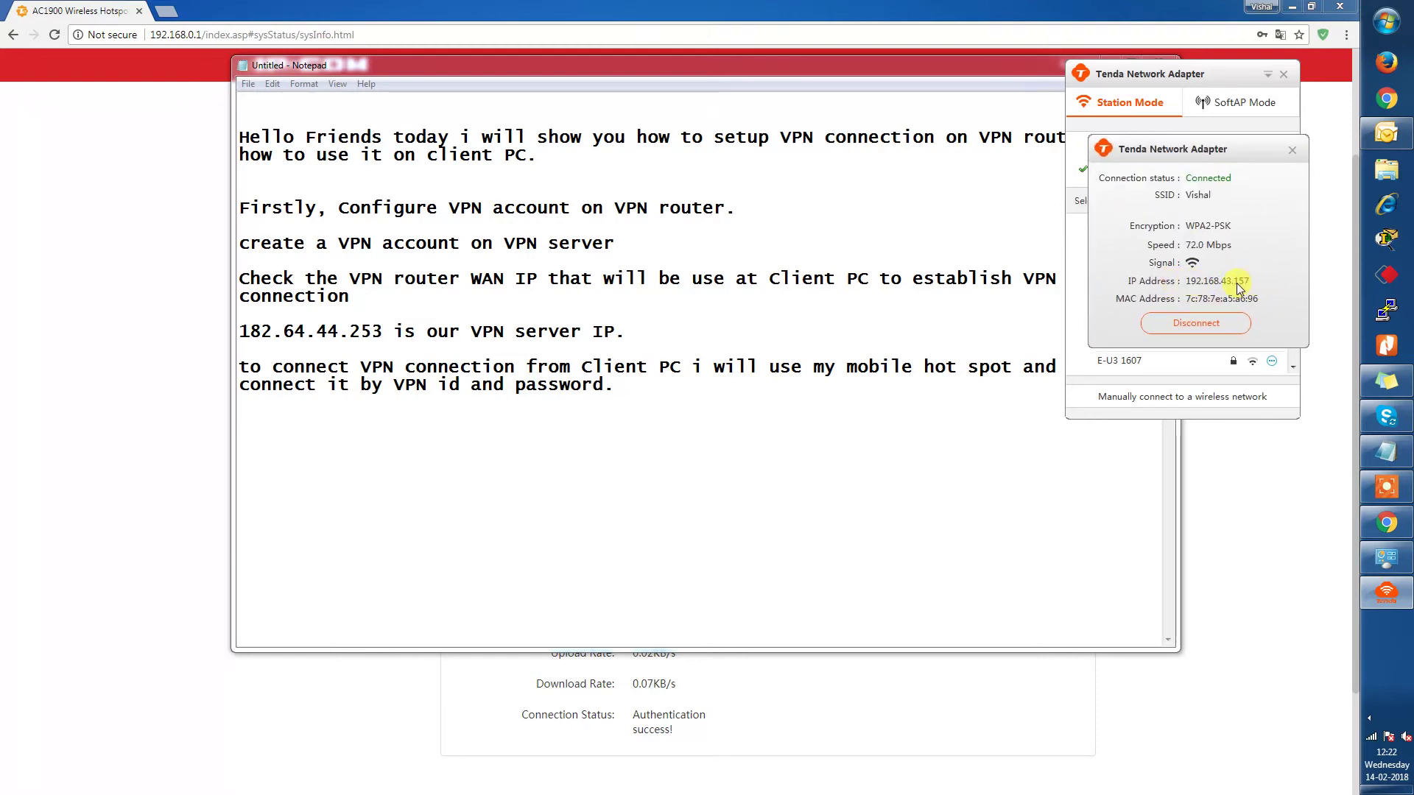
pyautogui.click(1293, 151)
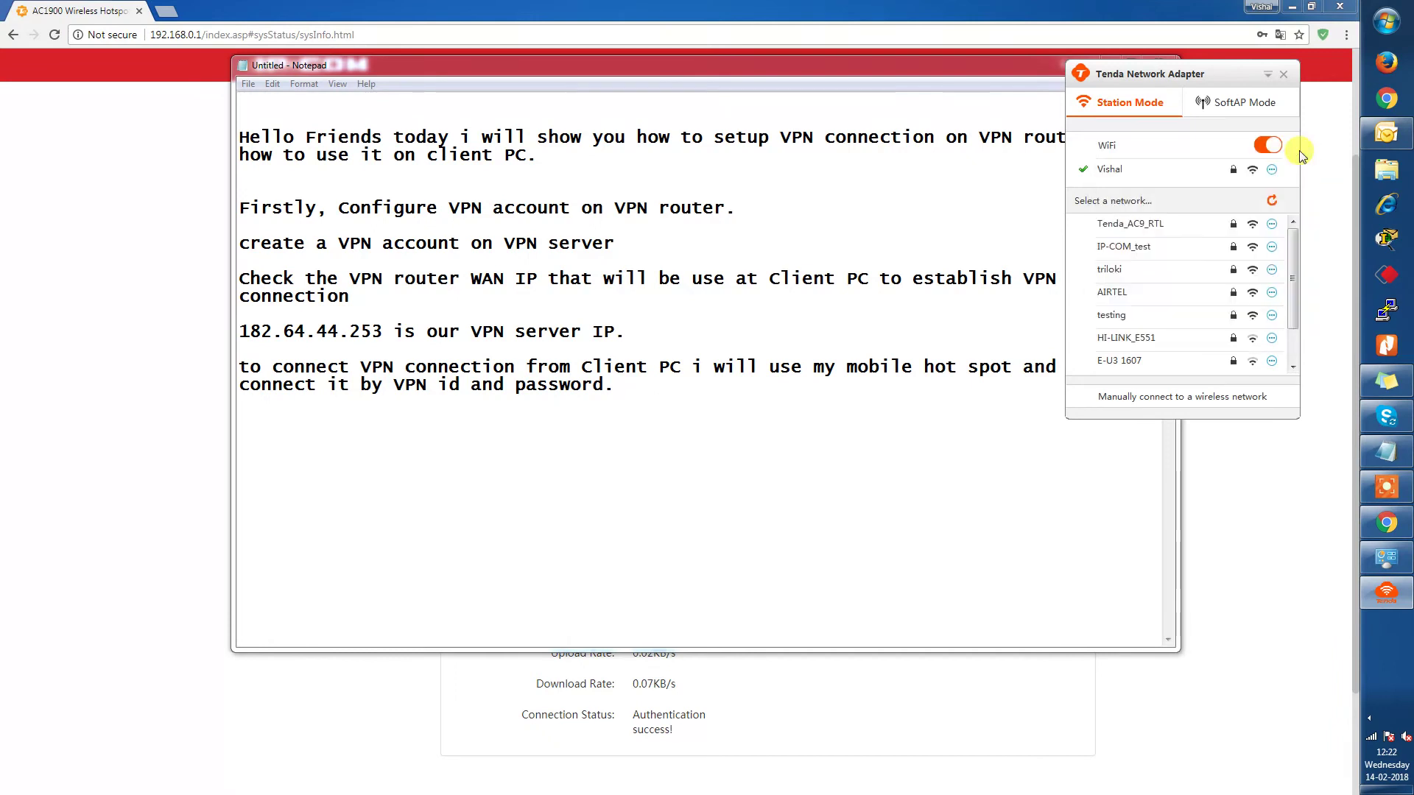
pyautogui.click(1284, 75)
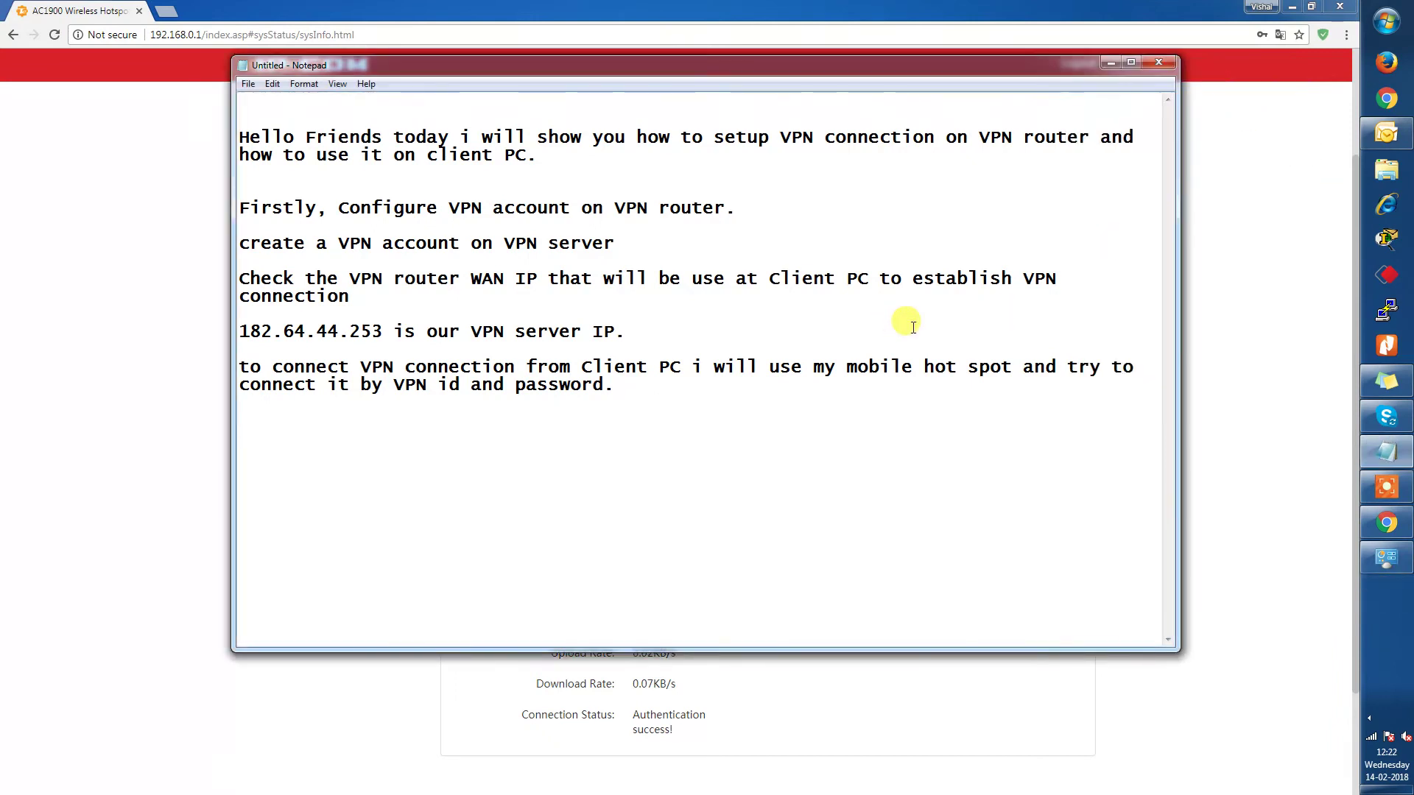
# Type the line 'now i am on different Network.', correcting the misspelling.
pyautogui.write('now i am on od')
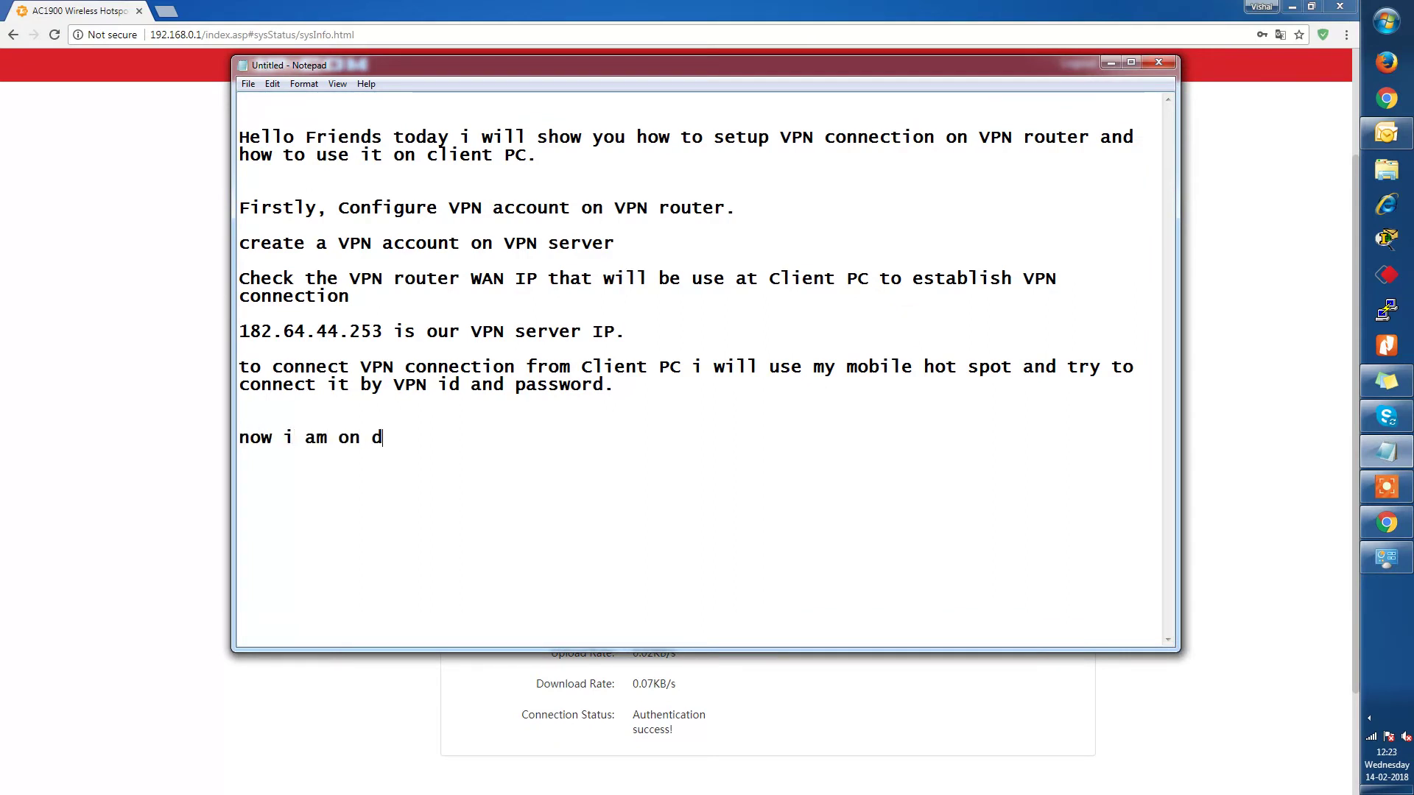
pyautogui.write('ifferent Network.')
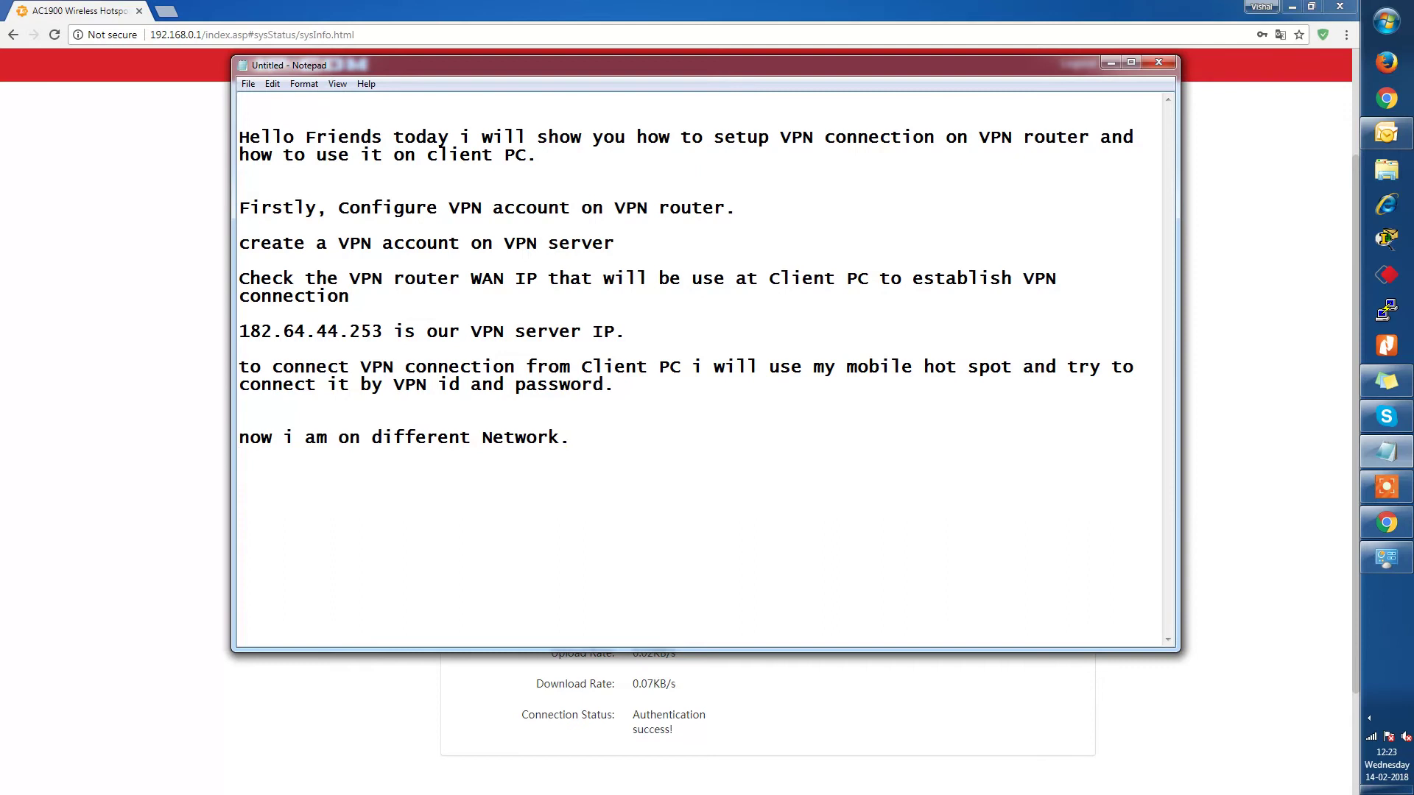
# Add the line 'lets establish VPN connection.', removing the stray letter and extra word.
pyautogui.write('lets')
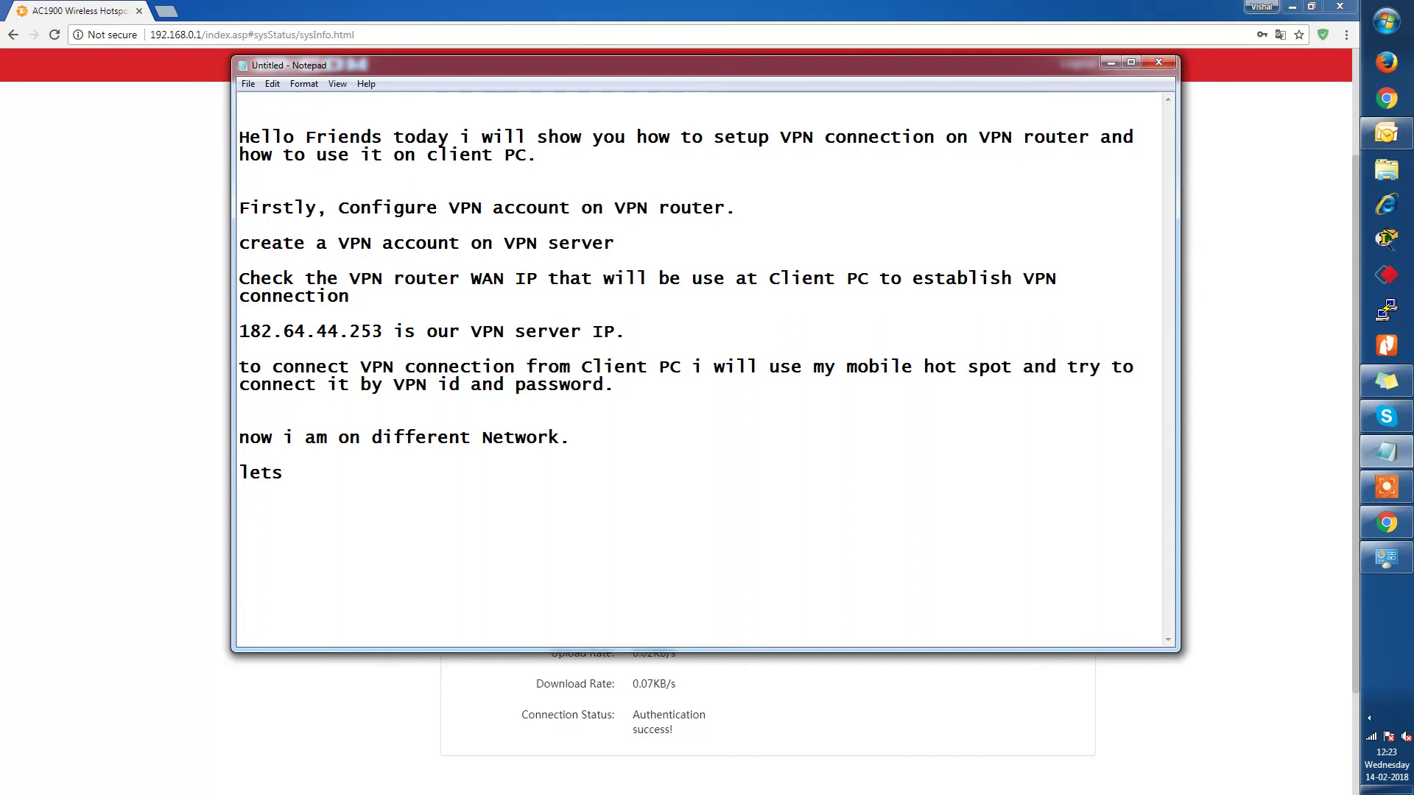
pyautogui.write('c')
pyautogui.press('BackSpace')
pyautogui.write('est')
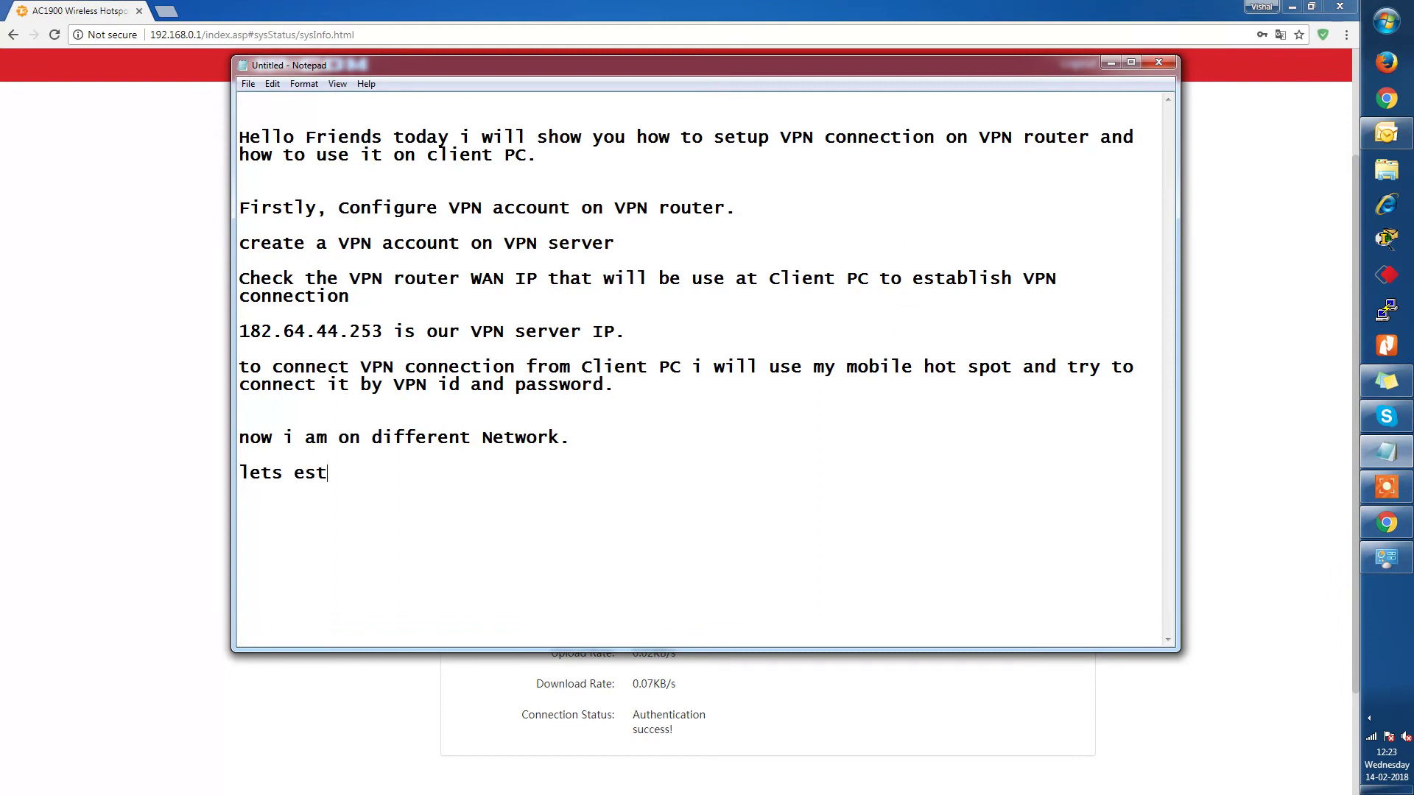
pyautogui.write('ablish VP')
pyautogui.write('N ')
pyautogui.write('conne')
pyautogui.write('ction on')
pyautogui.press('BackSpace')
pyautogui.press('BackSpace')
pyautogui.press('BackSpace')
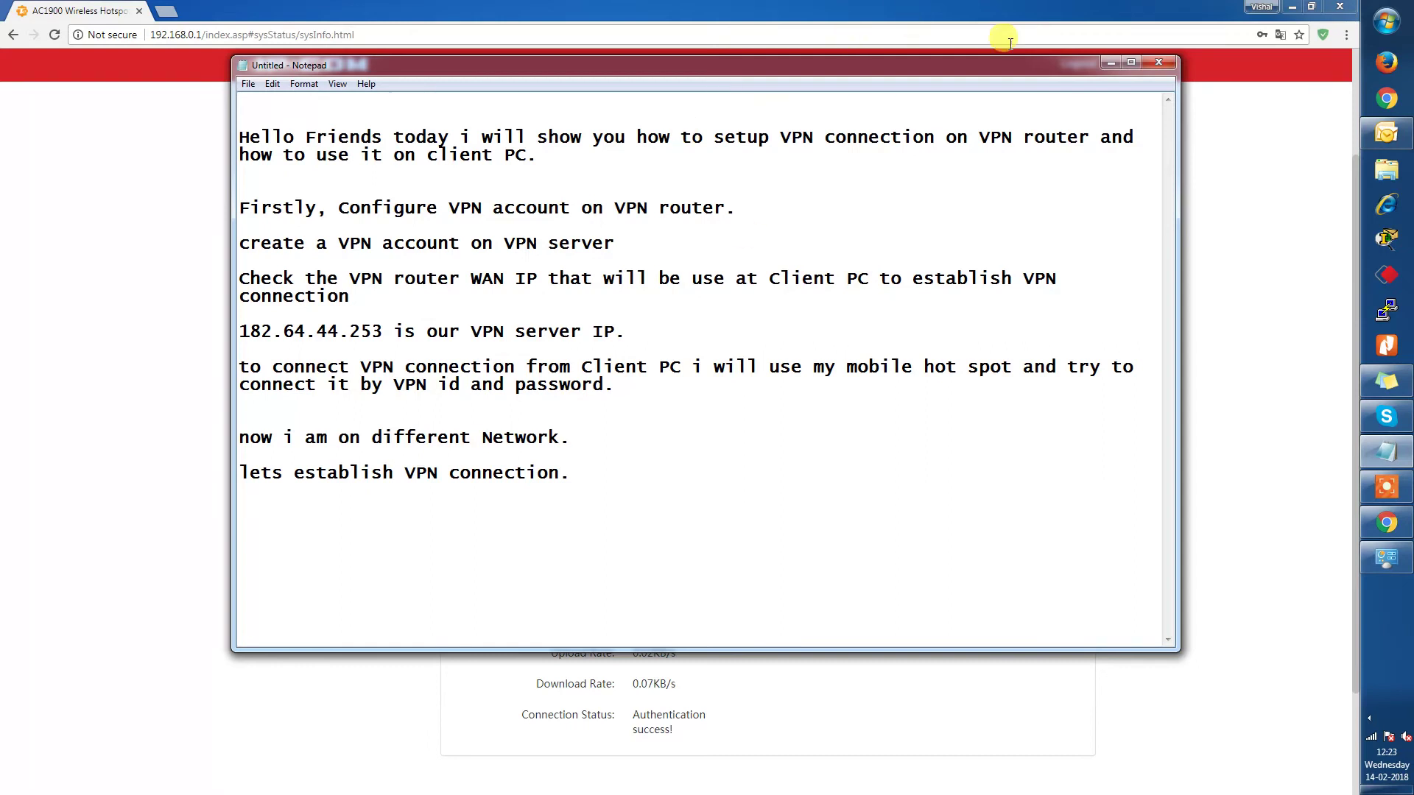
# Minimize the notes and browser windows and dismiss the Set Network Location prompt.
pyautogui.click(1101, 65)
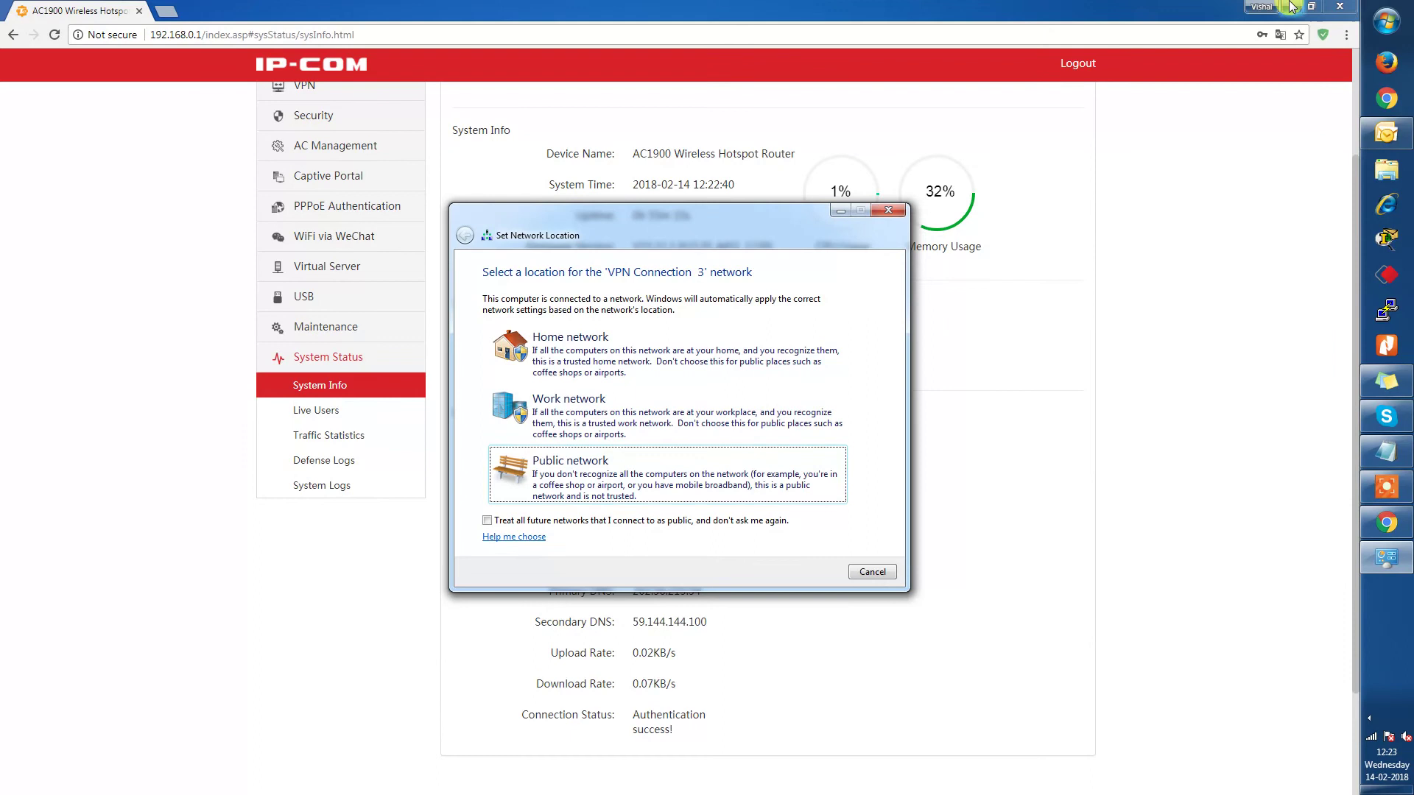
pyautogui.click(1292, 7)
pyautogui.click(1292, 7)
pyautogui.click(886, 210)
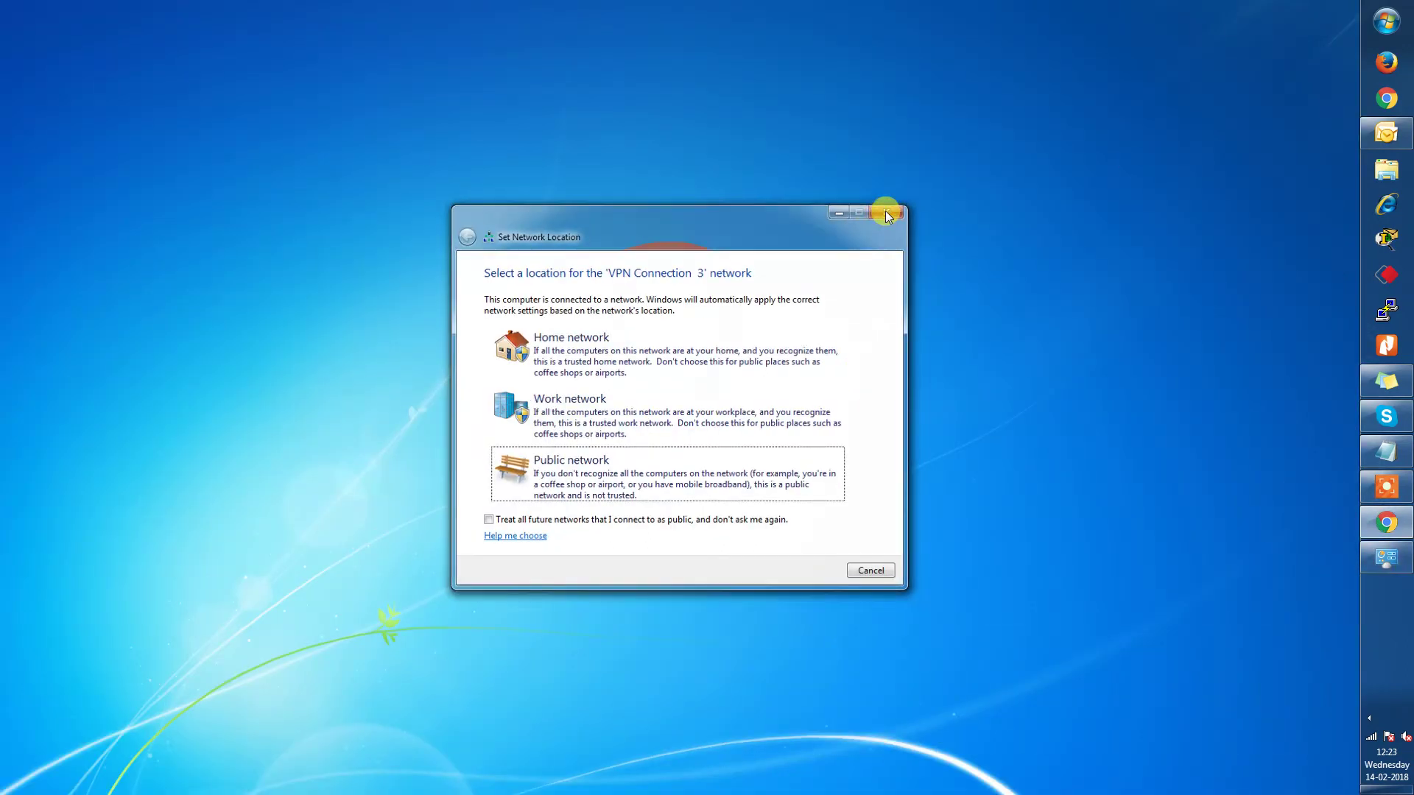
# From Control Panel's Network and Sharing Center, set up a new connection choosing Connect to a workplace.
pyautogui.click(1403, 19)
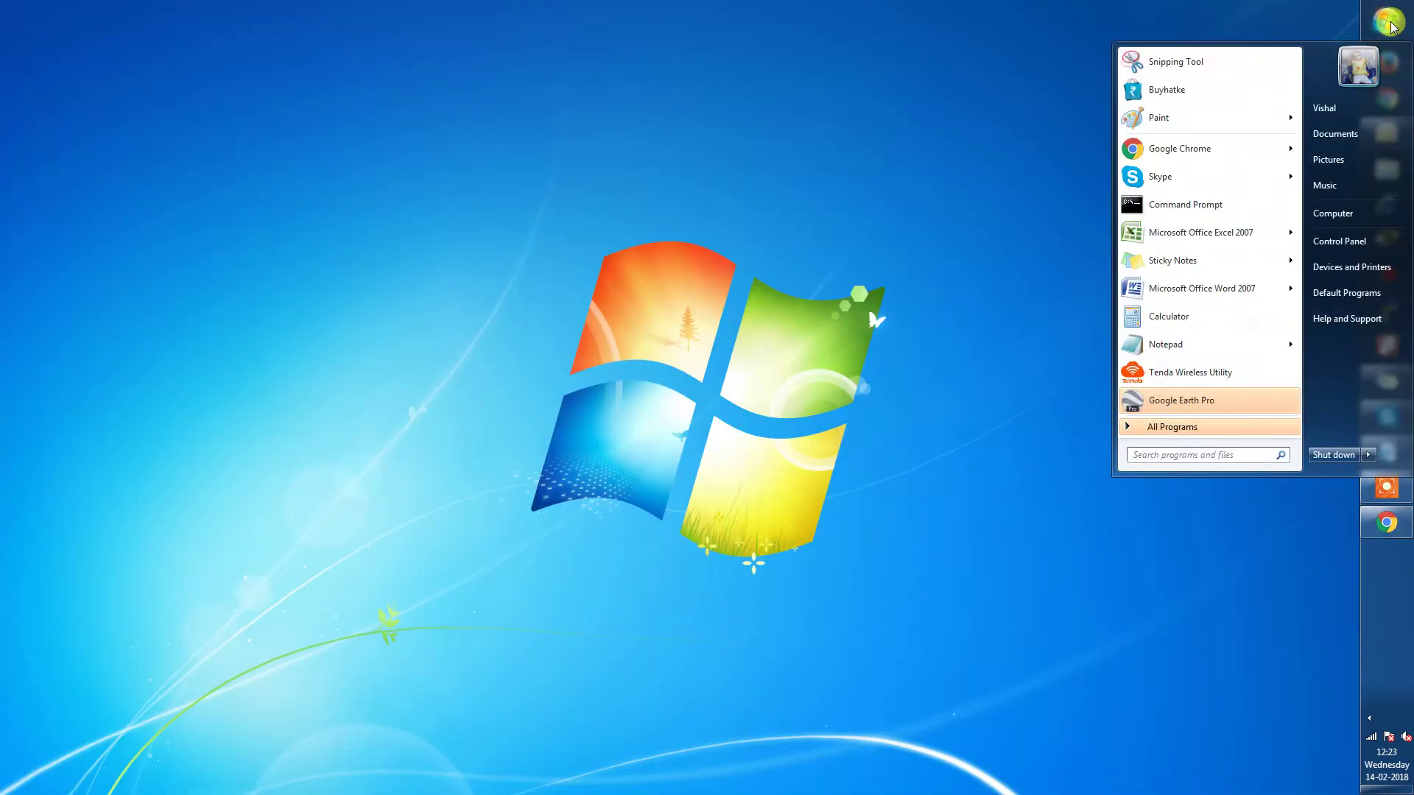
pyautogui.click(1342, 246)
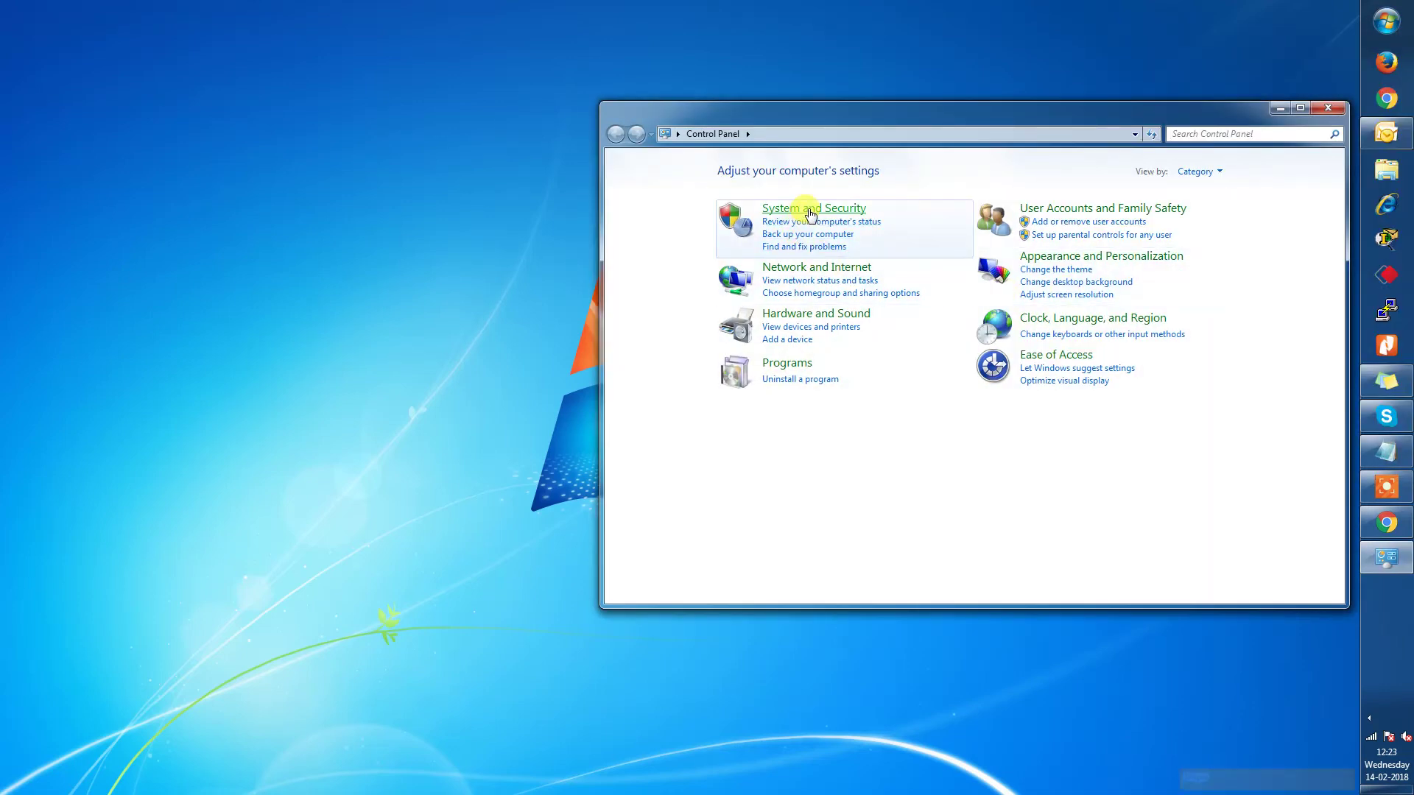
pyautogui.click(821, 273)
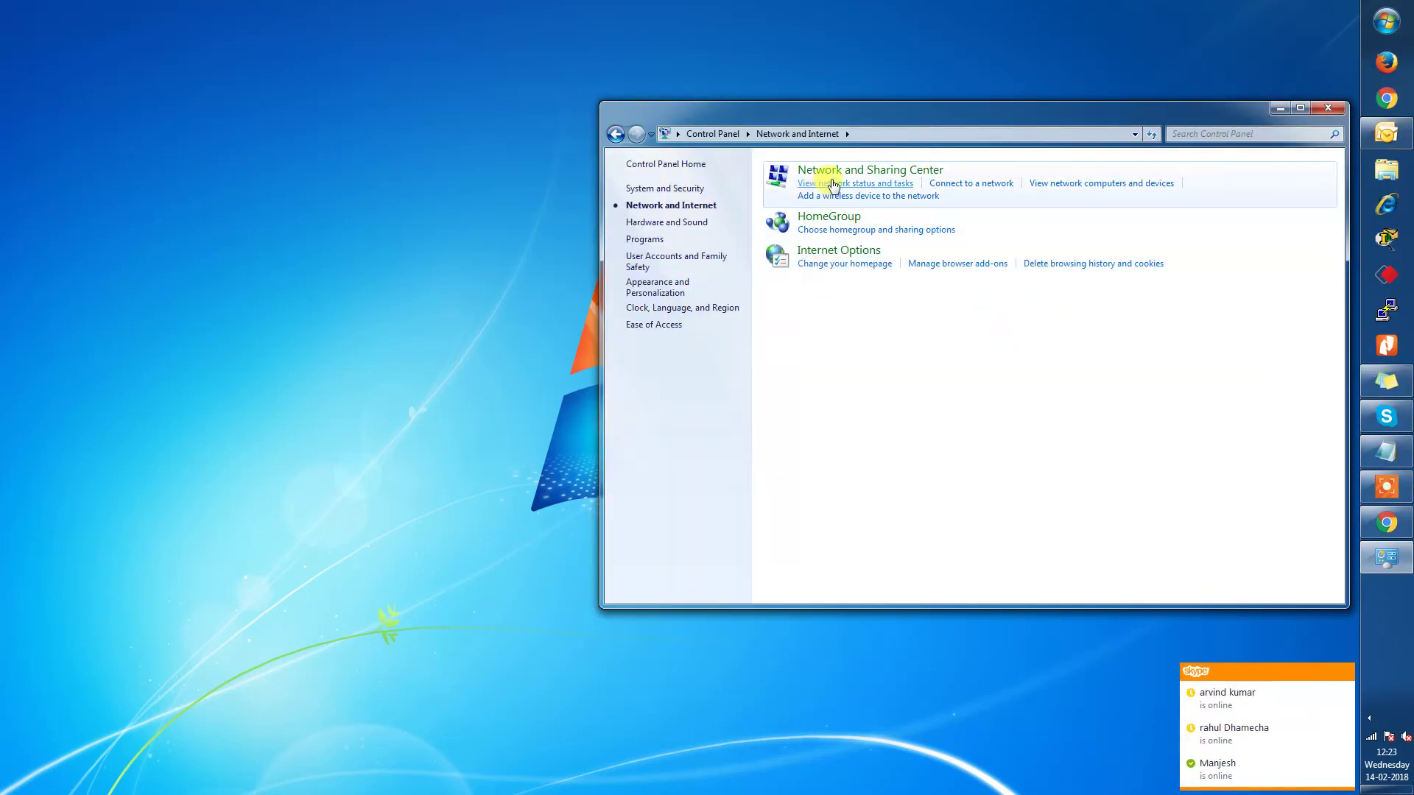
pyautogui.click(845, 174)
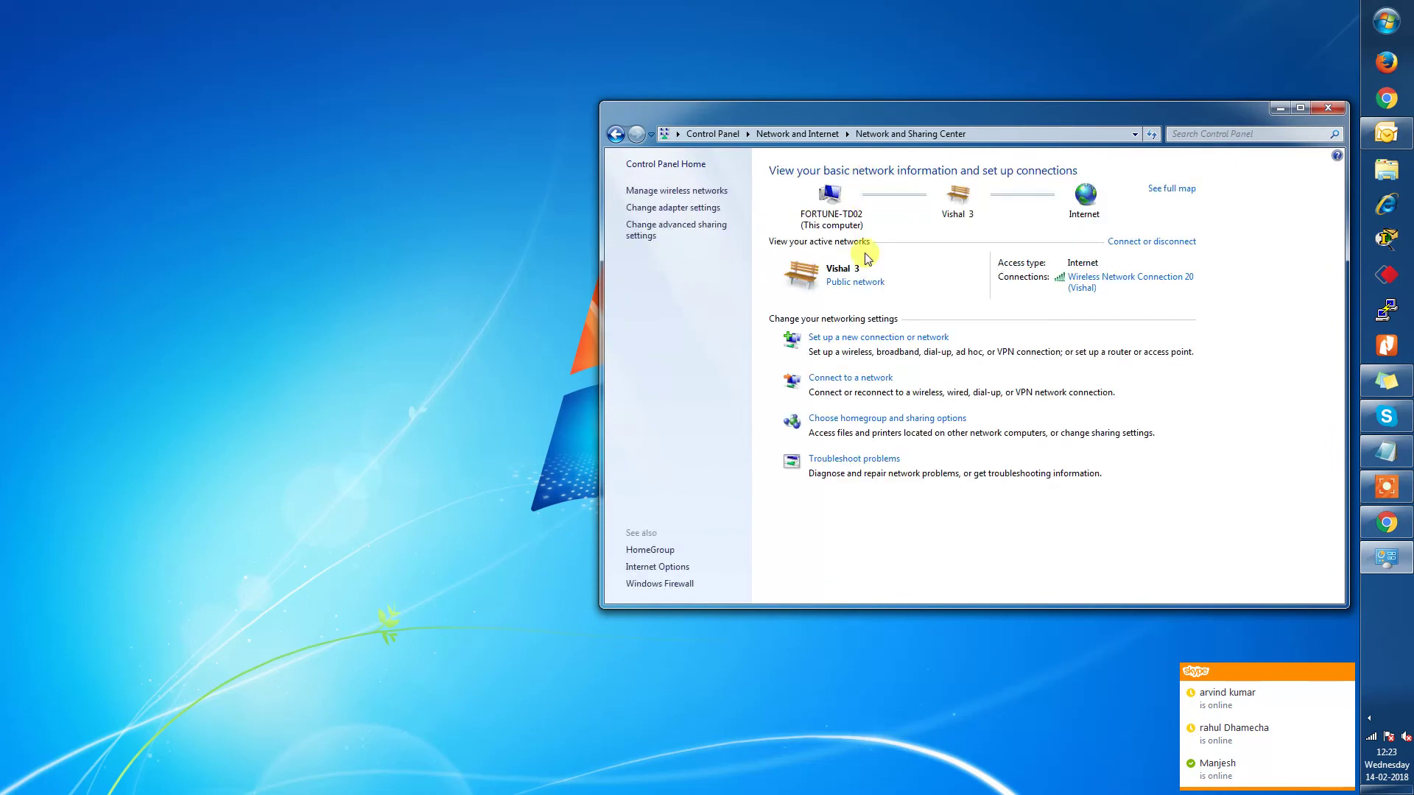
pyautogui.click(867, 340)
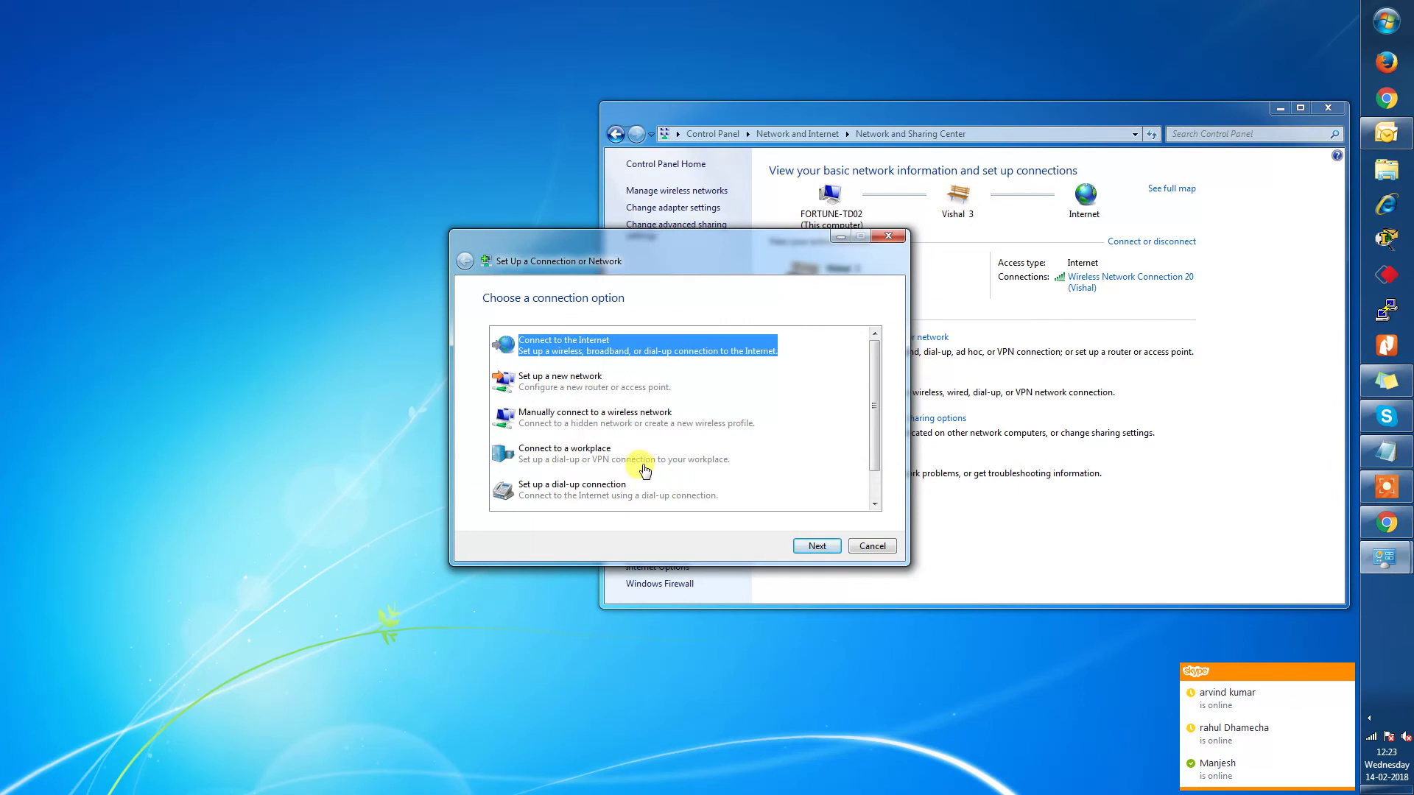
pyautogui.click(644, 467)
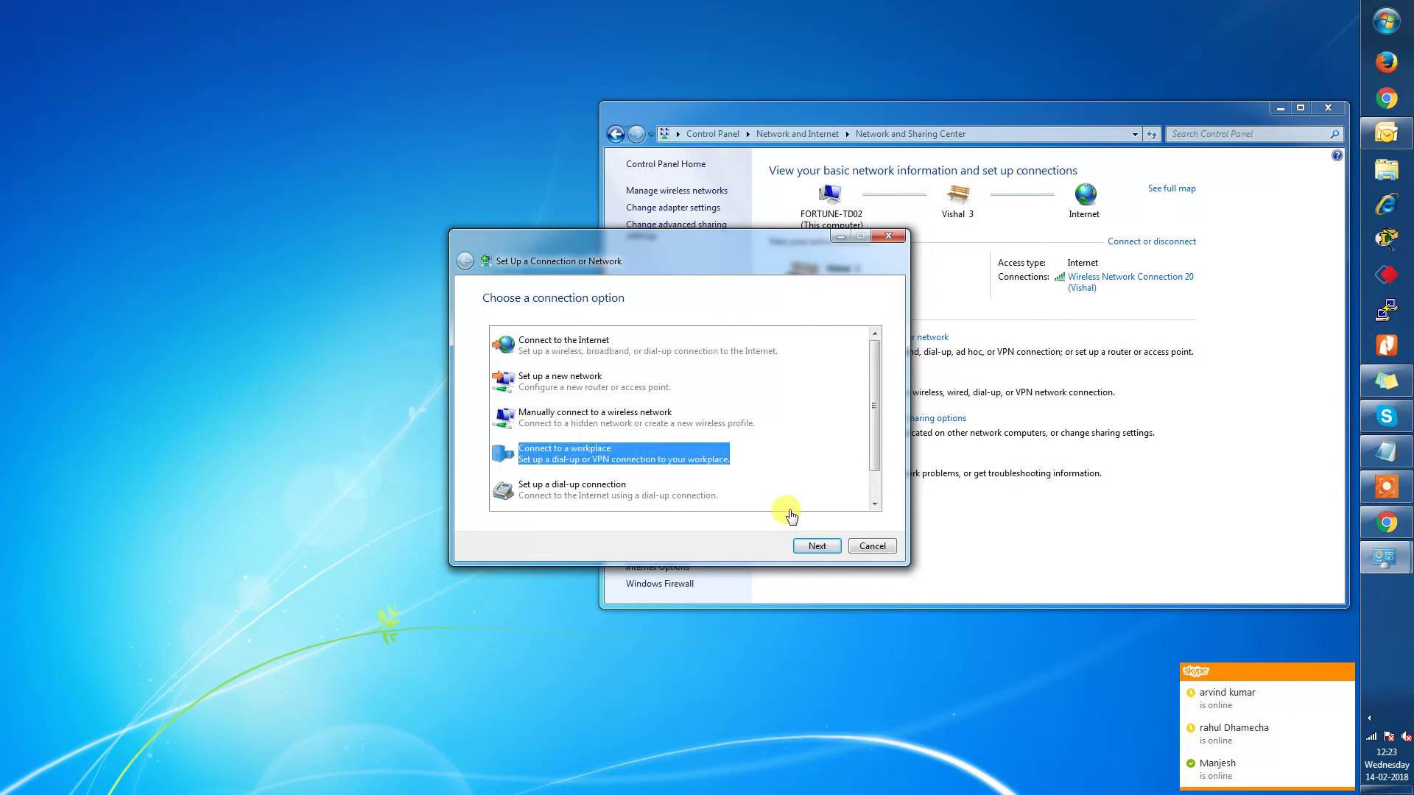
# Choose 'No, create a new connection' instead of reusing the existing VPN Connection, and continue.
pyautogui.click(818, 547)
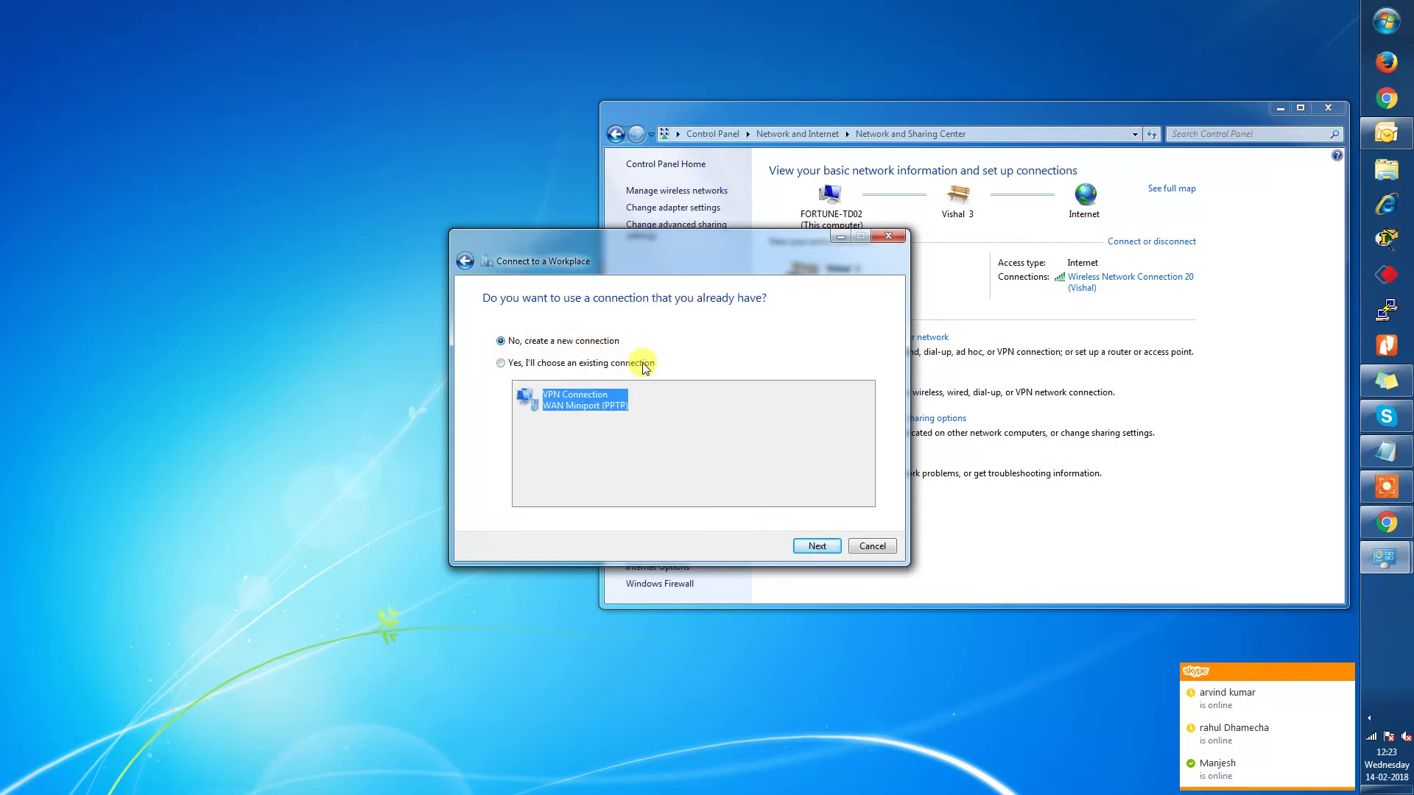
pyautogui.click(582, 363)
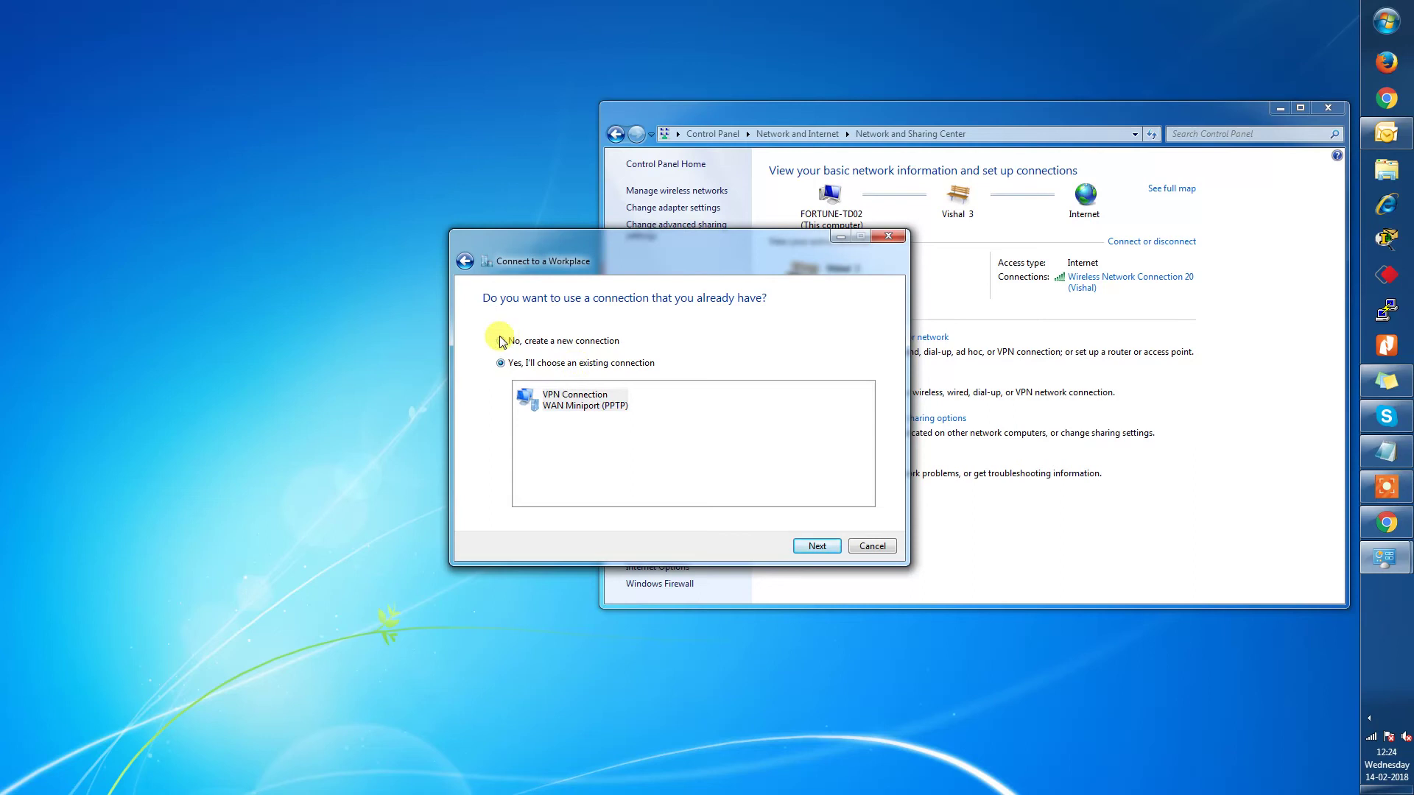
pyautogui.click(502, 341)
pyautogui.click(502, 364)
pyautogui.click(500, 341)
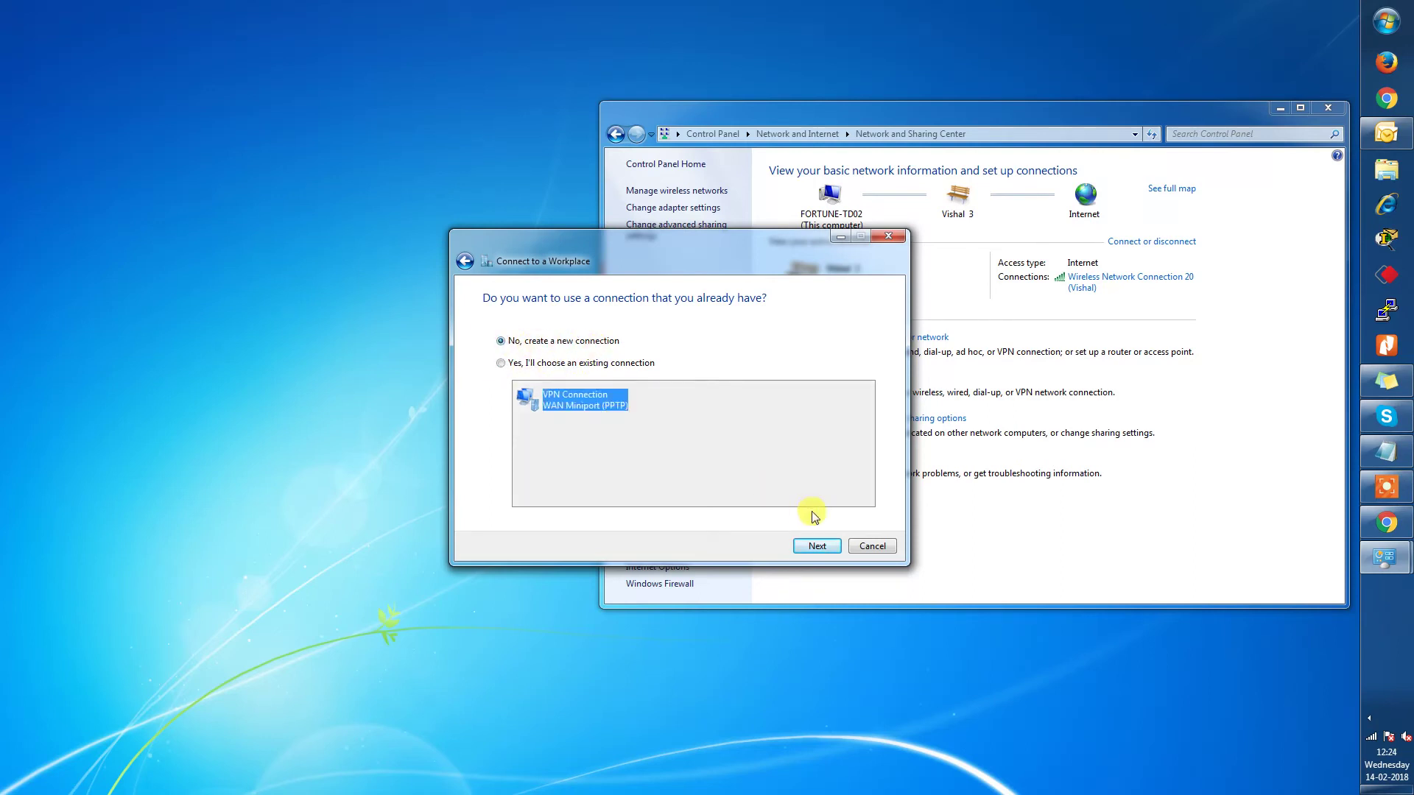
pyautogui.click(817, 545)
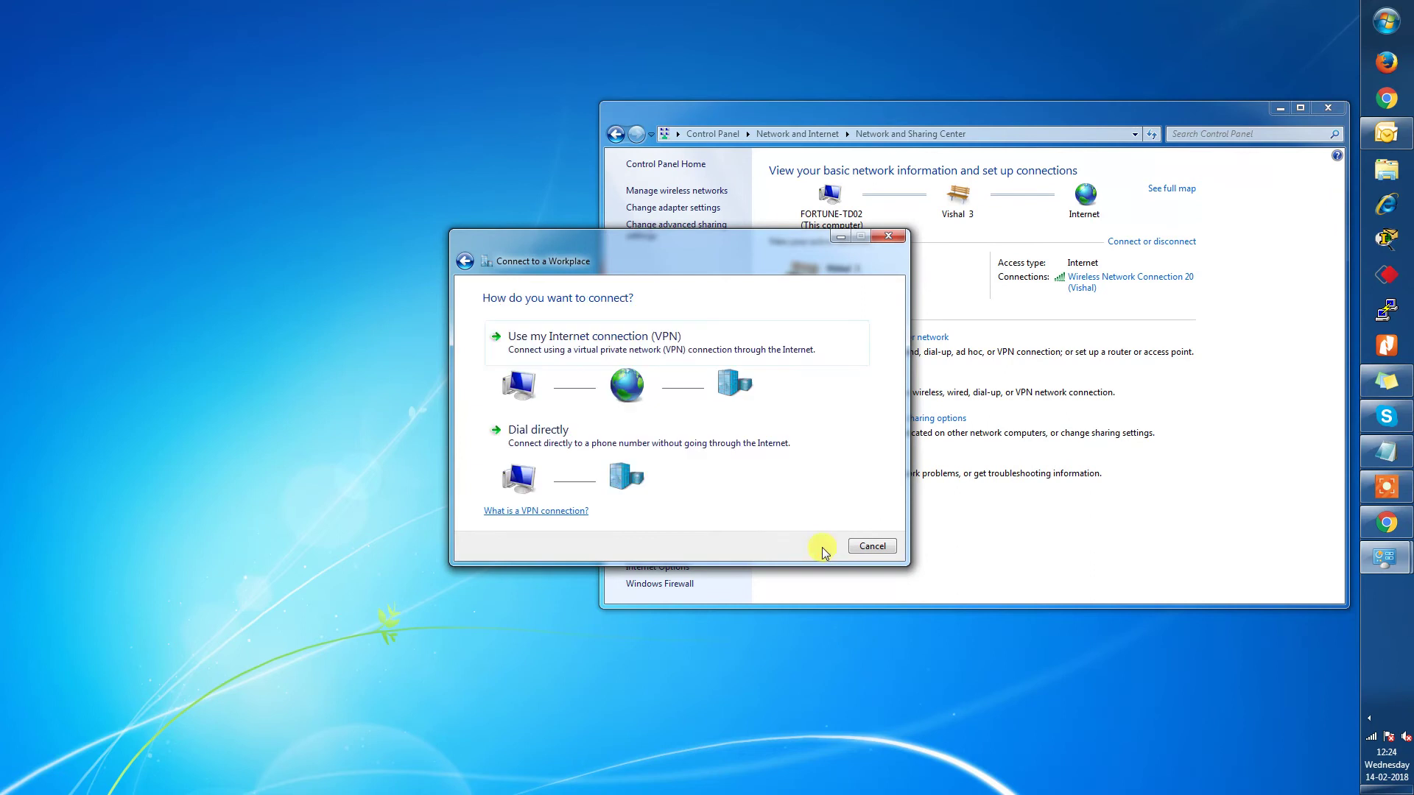
# Choose VPN, enter server address 182.64.44.253 and name the destination VPN test connection.
pyautogui.click(538, 349)
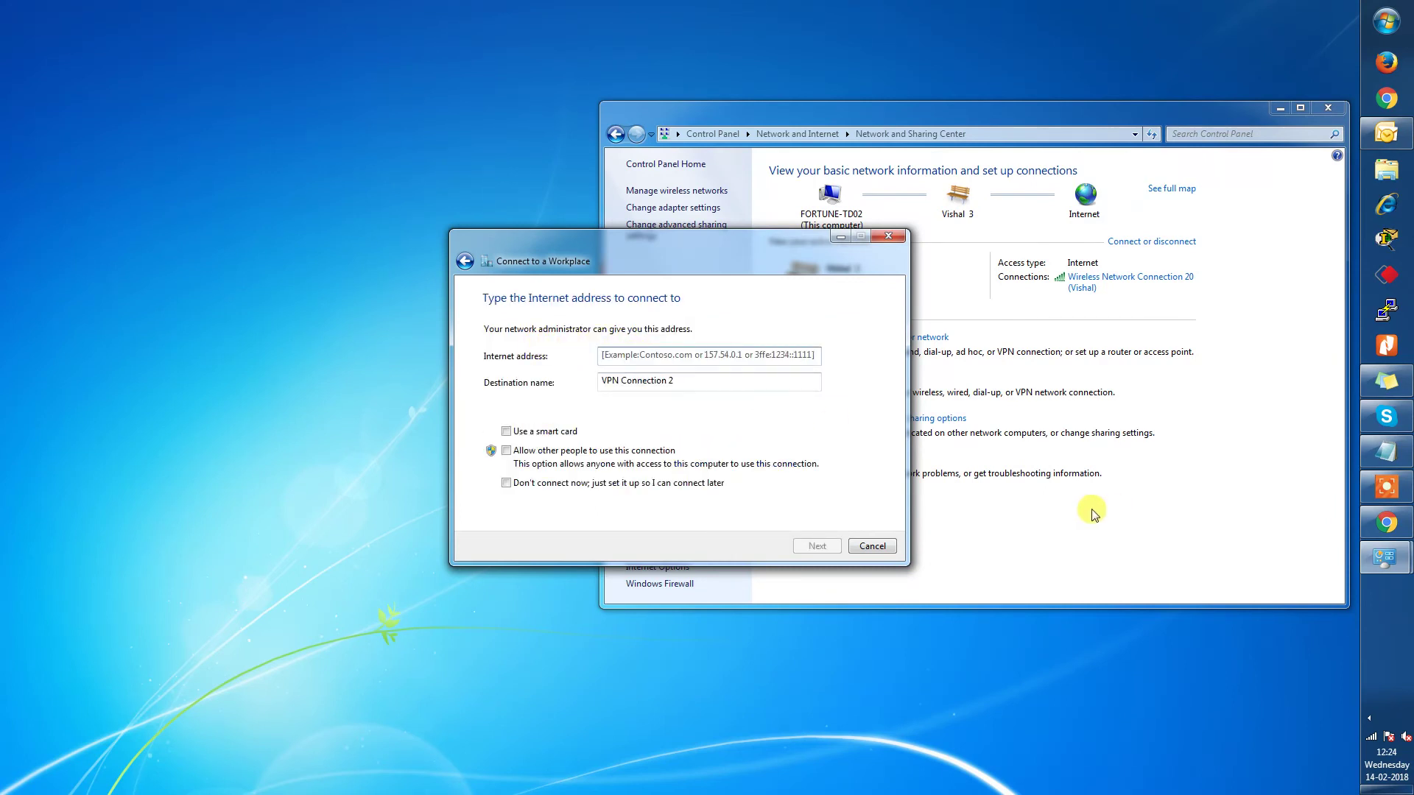
pyautogui.write('182.64.44.253')
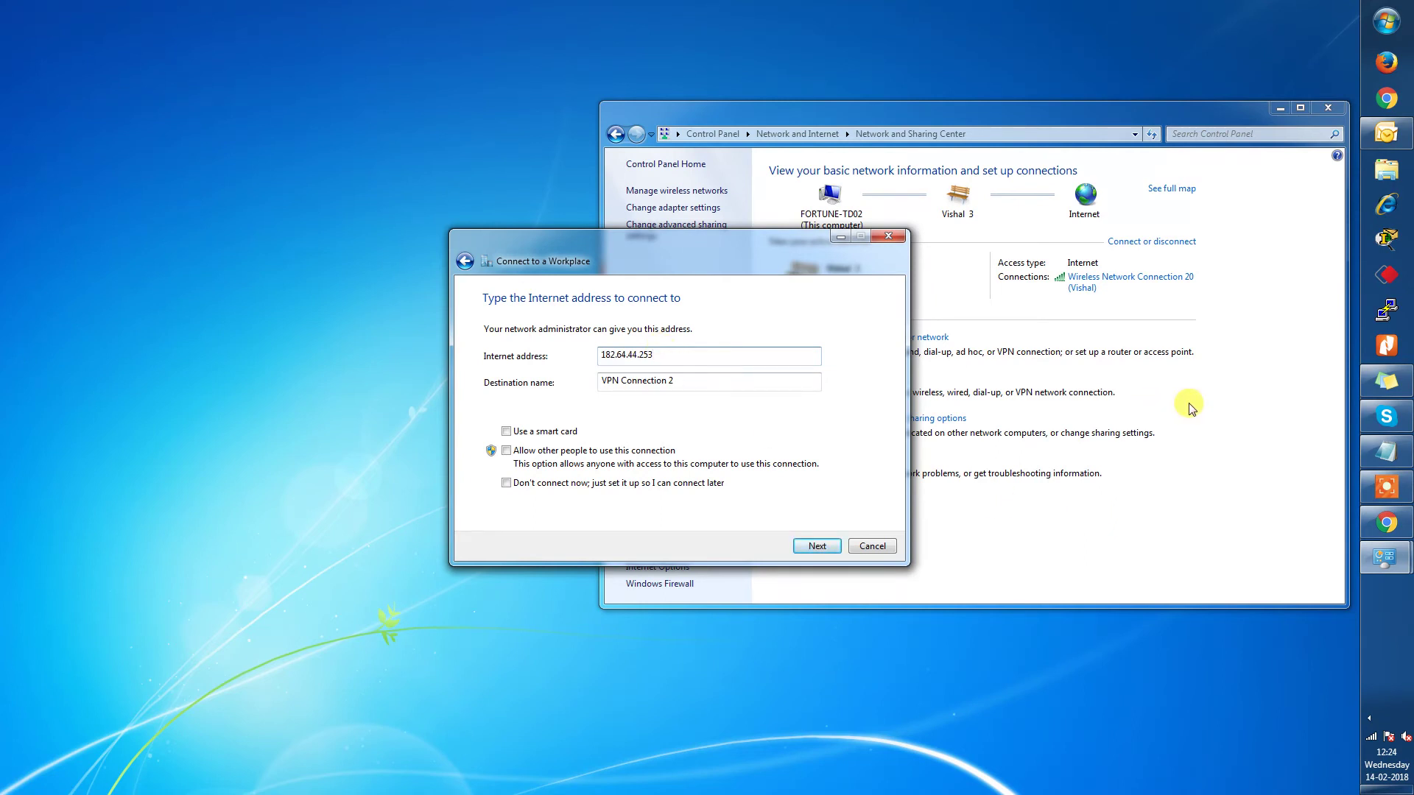
pyautogui.click(687, 381)
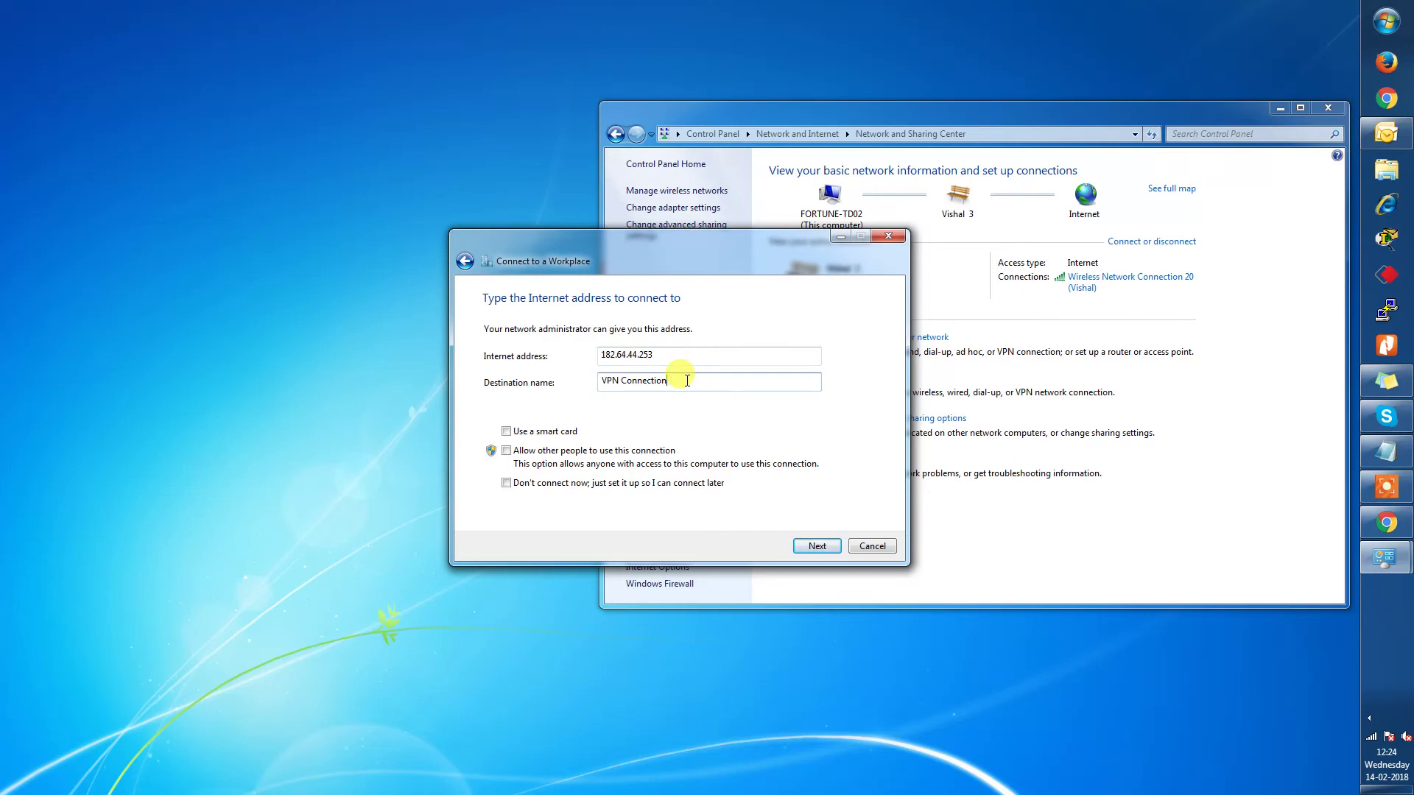
pyautogui.press('BackSpace')
pyautogui.write('est c')
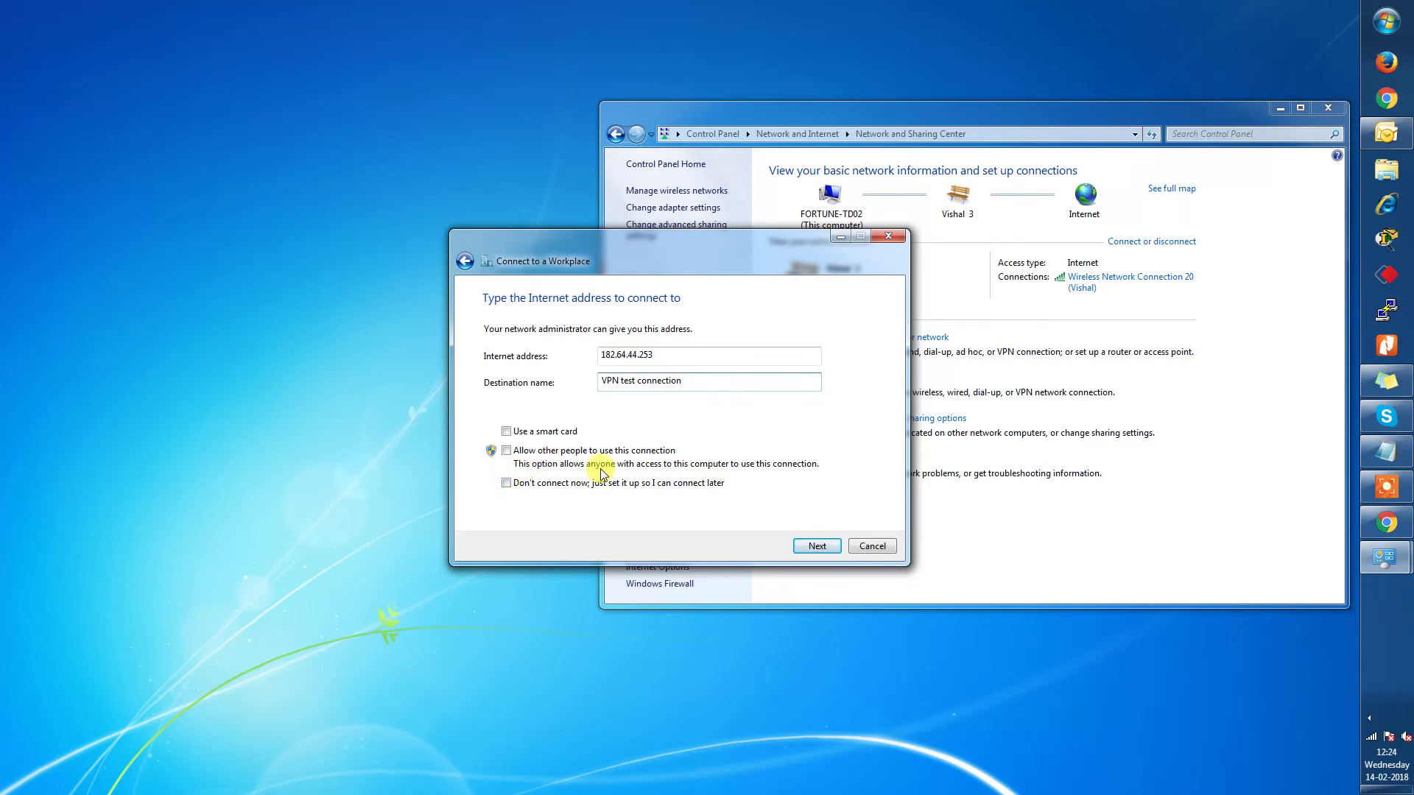
pyautogui.click(816, 547)
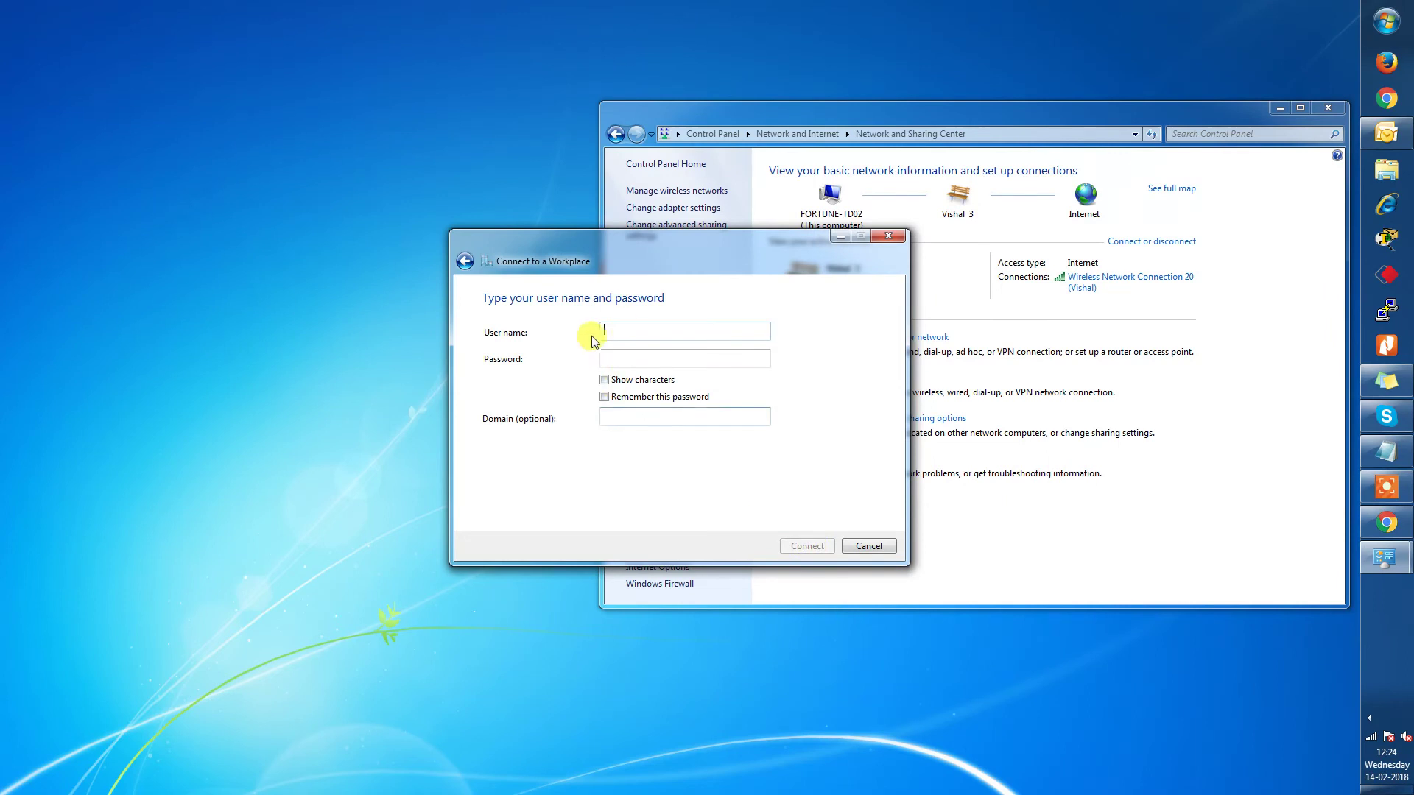
# Enter the VPN account's user name and password, show the characters, and connect.
pyautogui.write('vo')
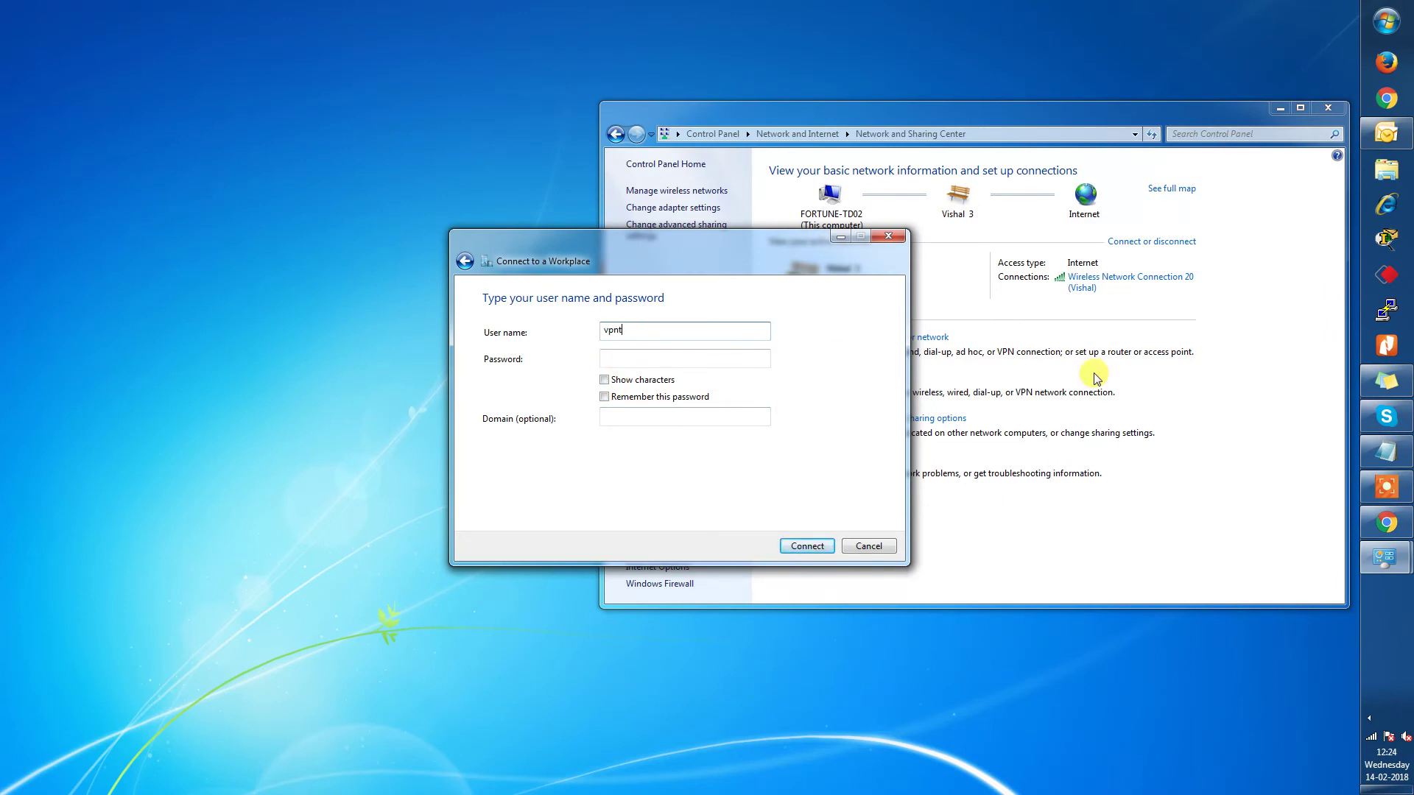
pyautogui.click(696, 360)
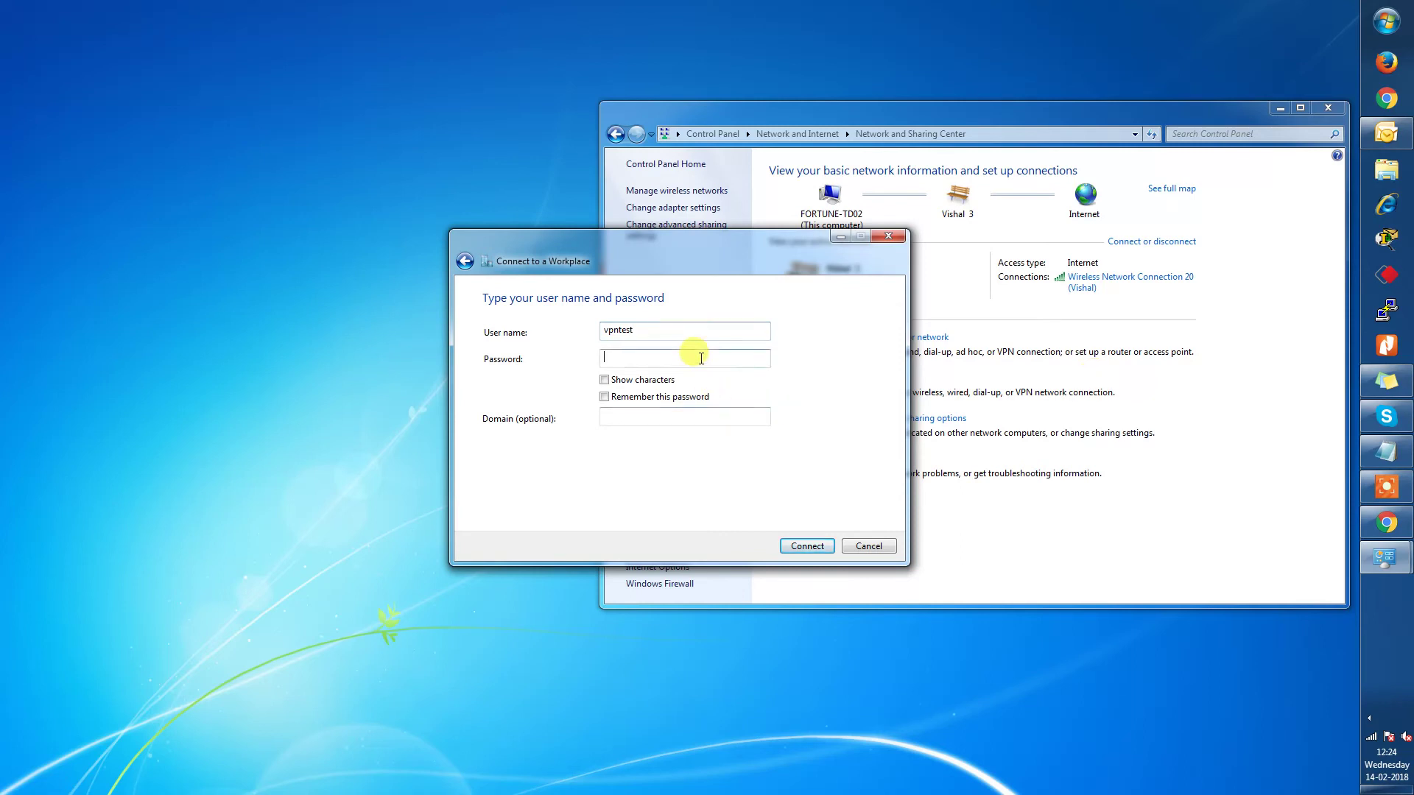
pyautogui.write('••')
pyautogui.write('3')
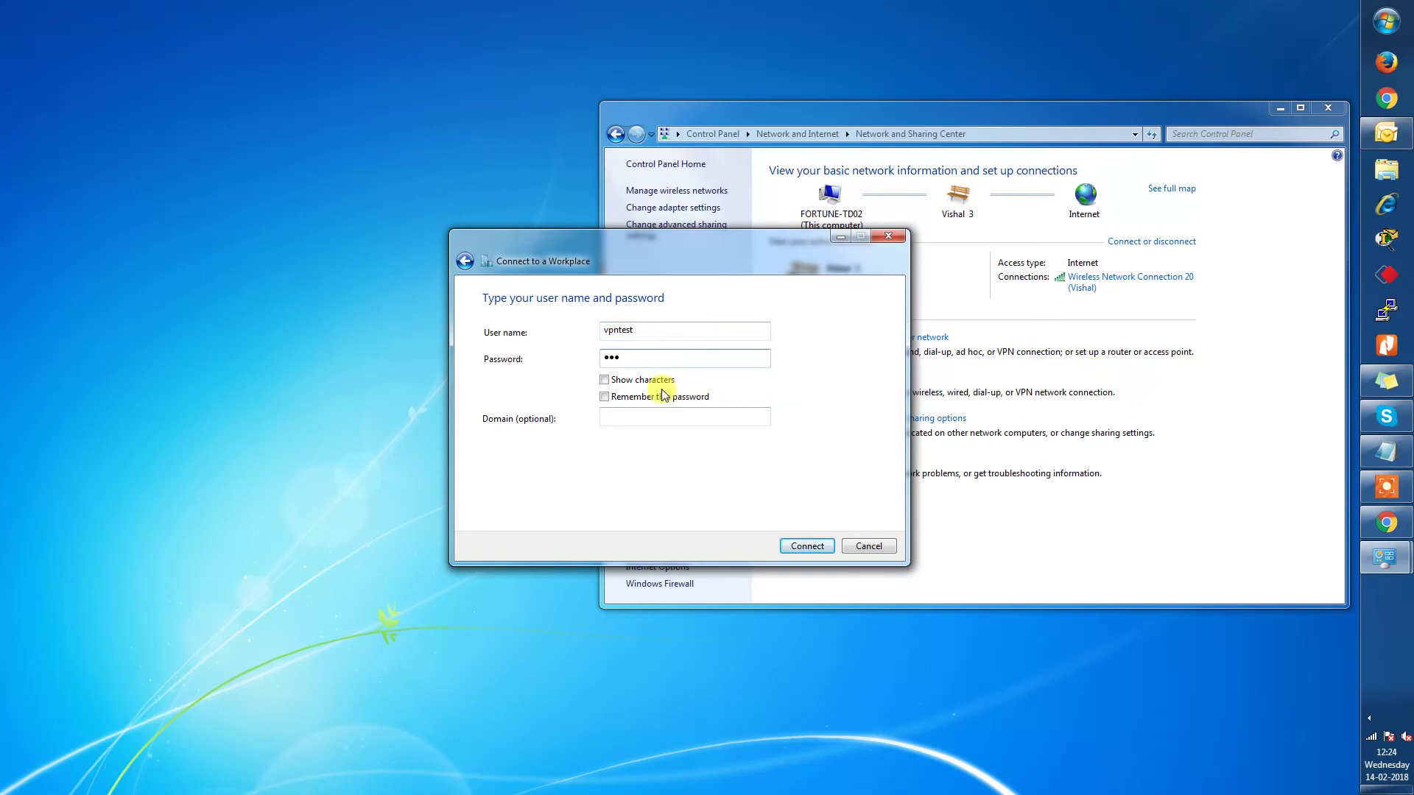
pyautogui.click(605, 380)
pyautogui.click(804, 547)
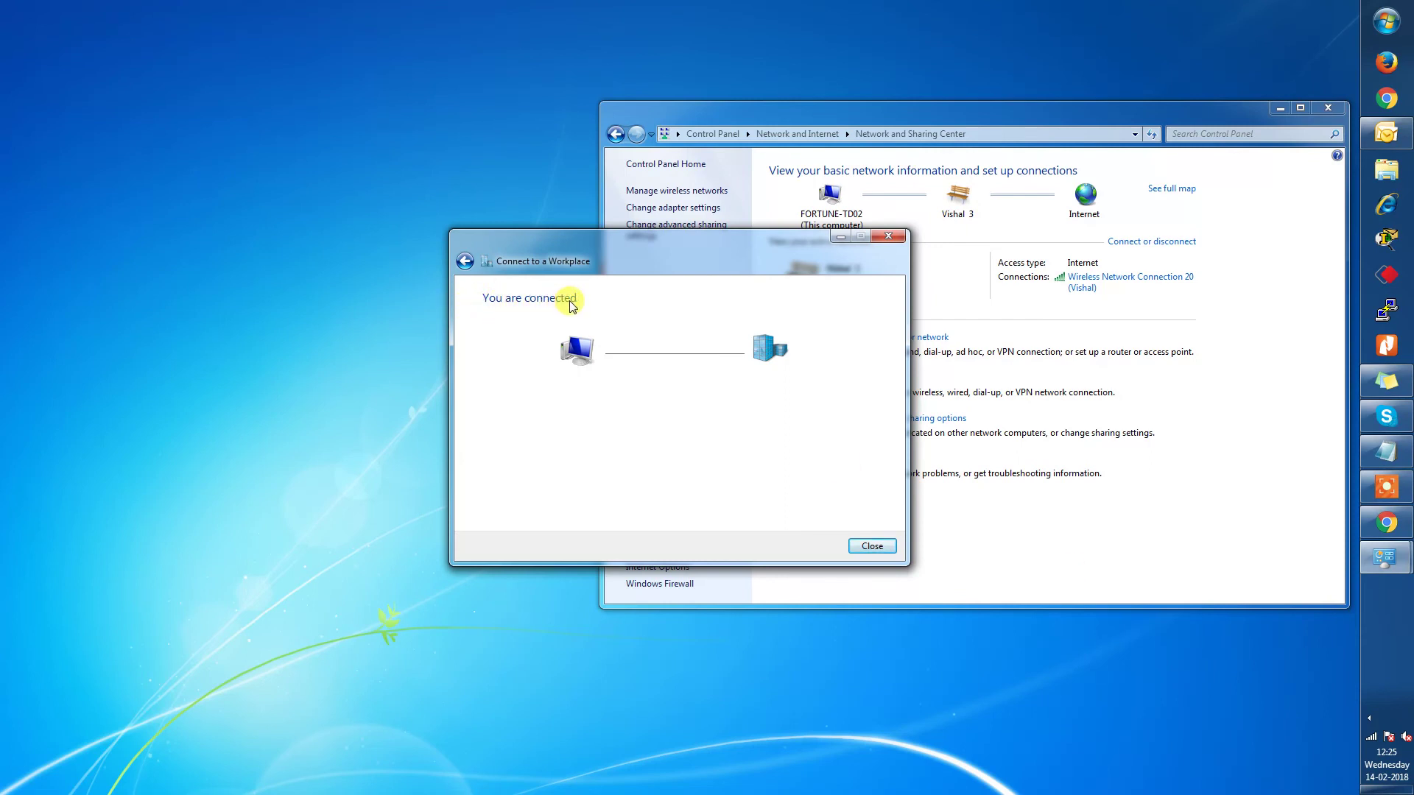
# Close the wizard, review the VPN test connection's IPv4 details, then return to the notes.
pyautogui.click(874, 546)
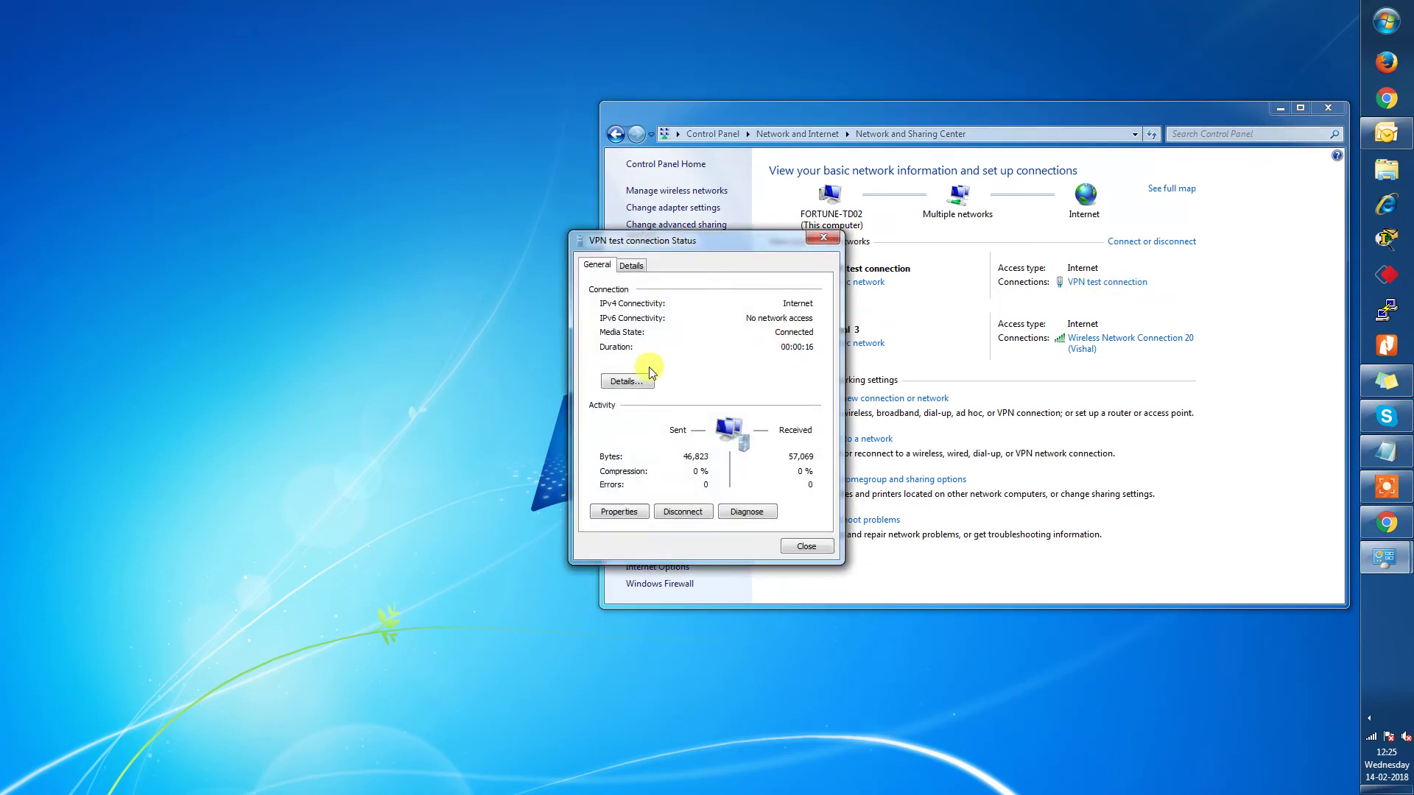
pyautogui.click(635, 381)
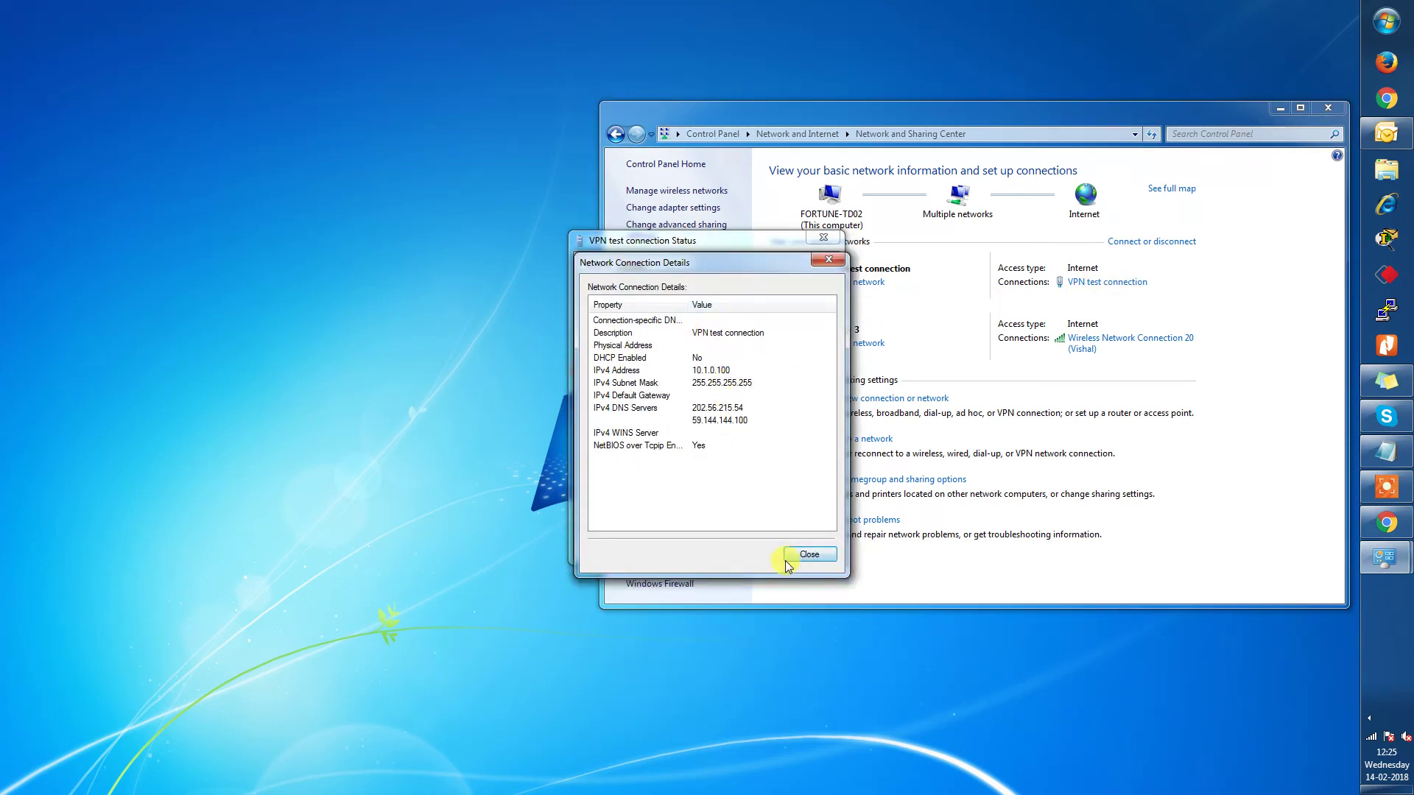
pyautogui.click(821, 555)
pyautogui.click(807, 546)
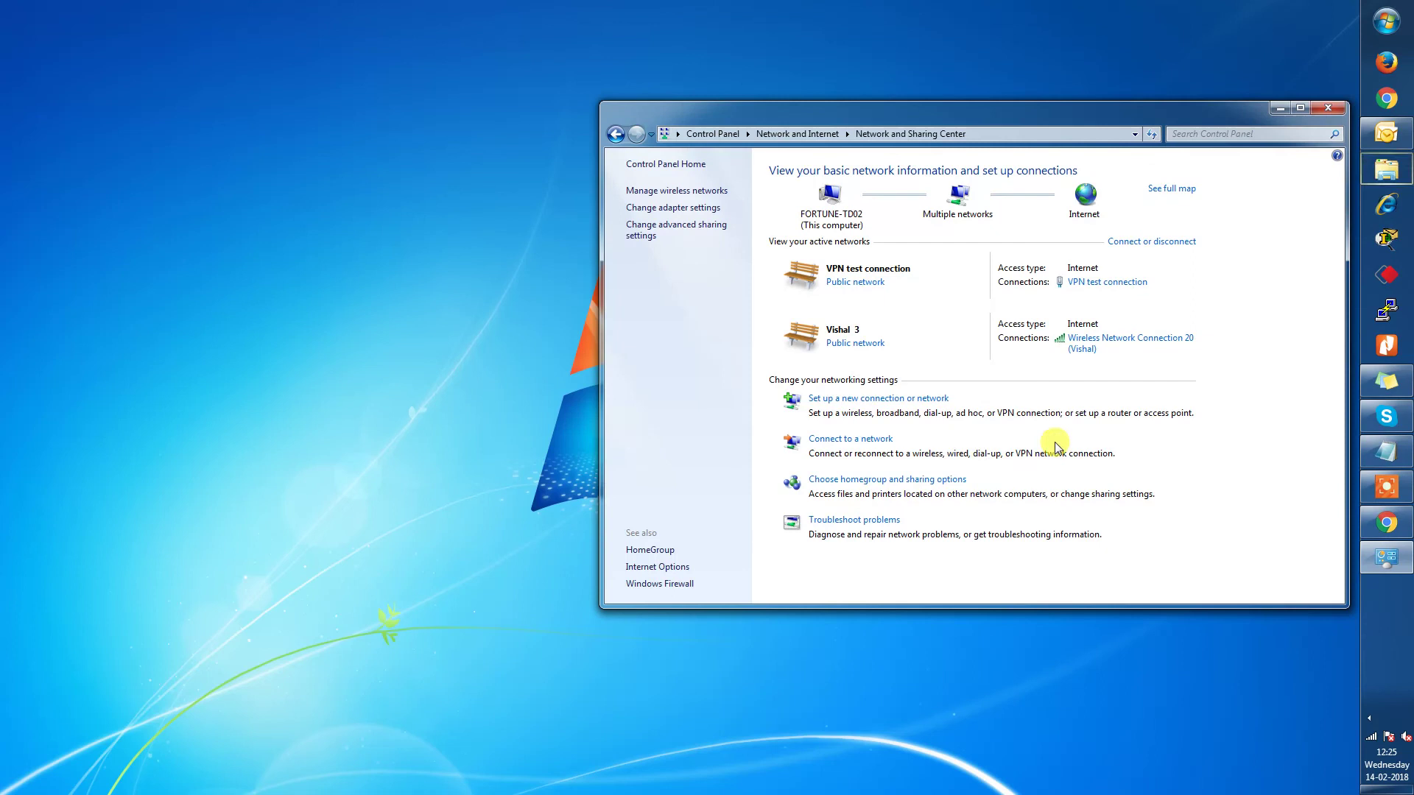
pyautogui.click(1405, 448)
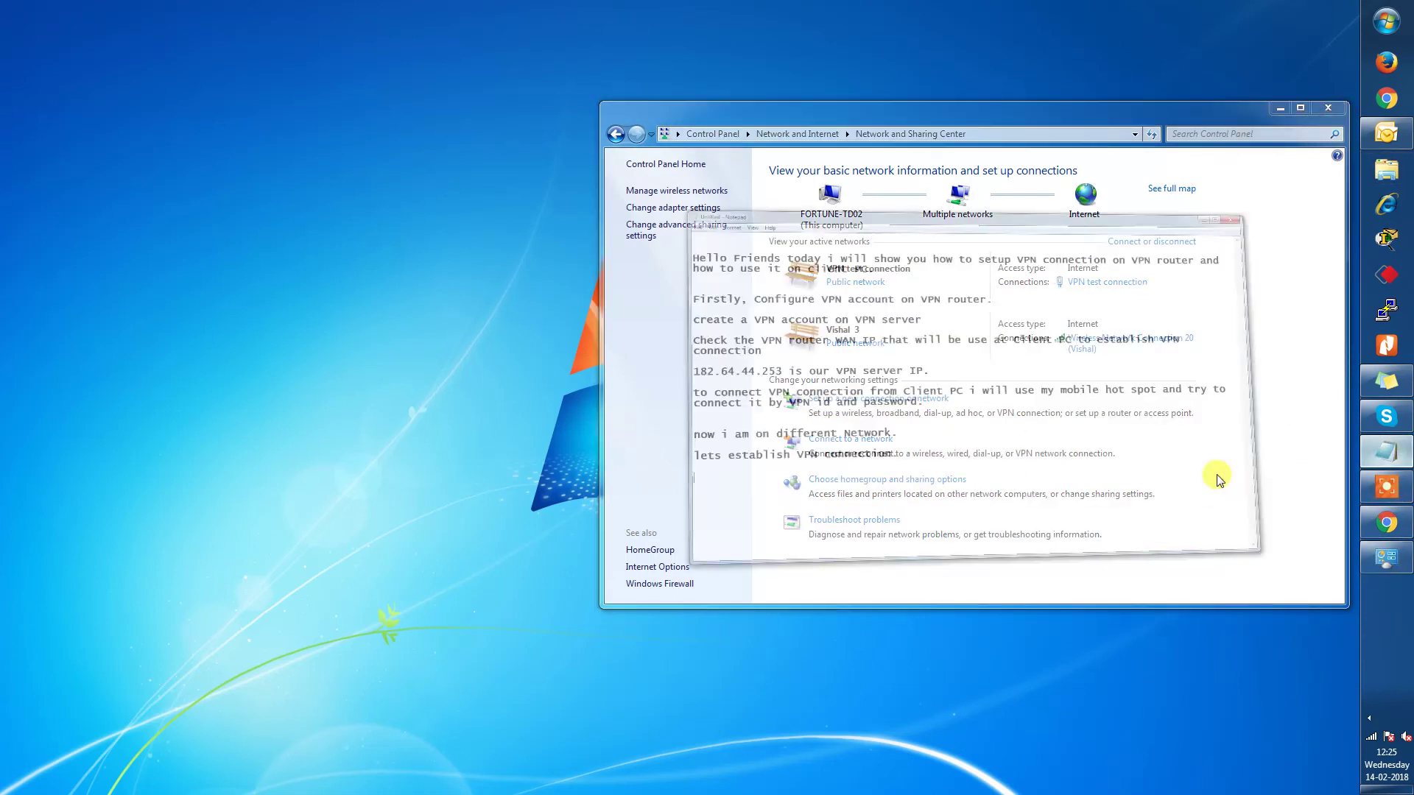
# Type the paragraph about connecting to the VPN server from another WAN network, then 'Thank you..'.
pyautogui.write('as you can see ')
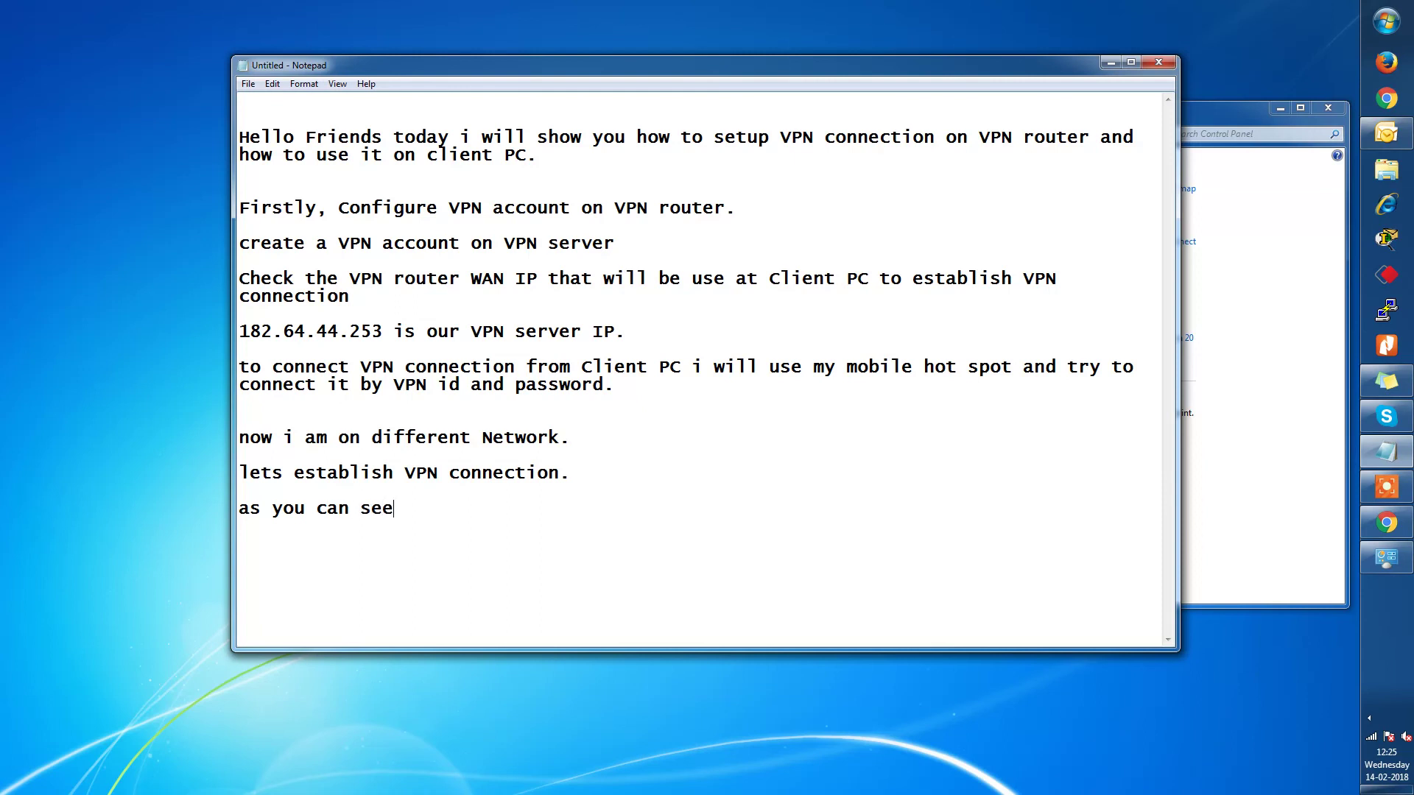
pyautogui.write('we have conne')
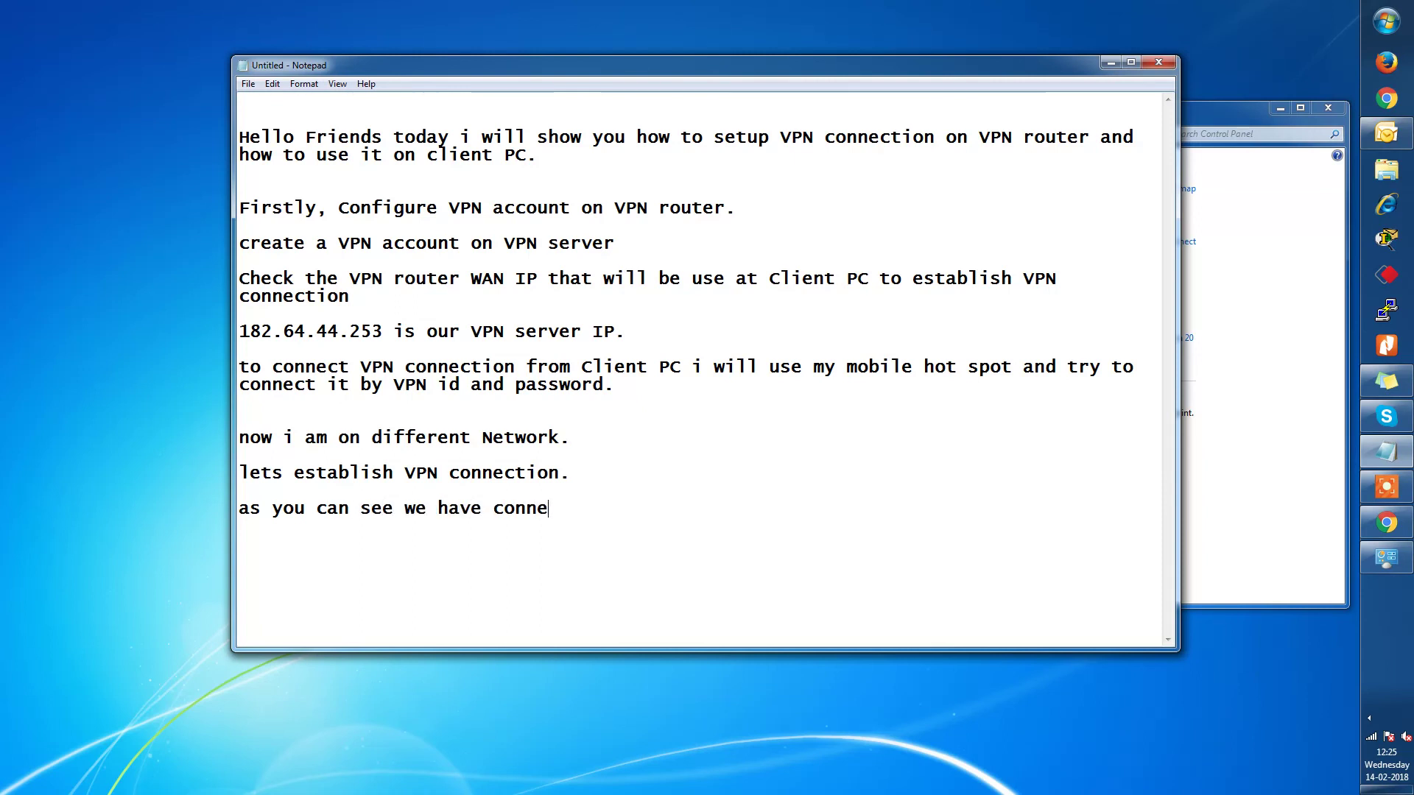
pyautogui.write('cted to our ')
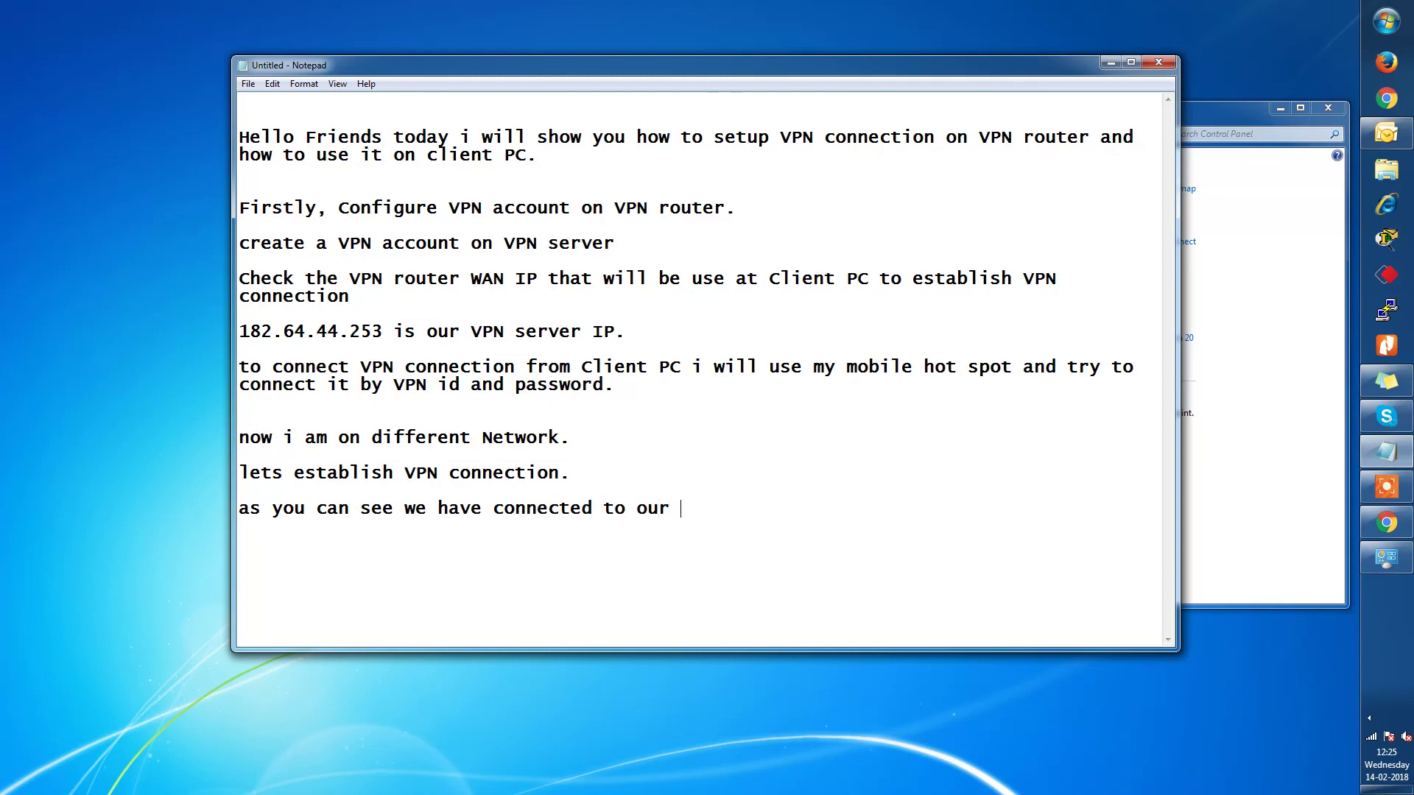
pyautogui.write('VPN server and')
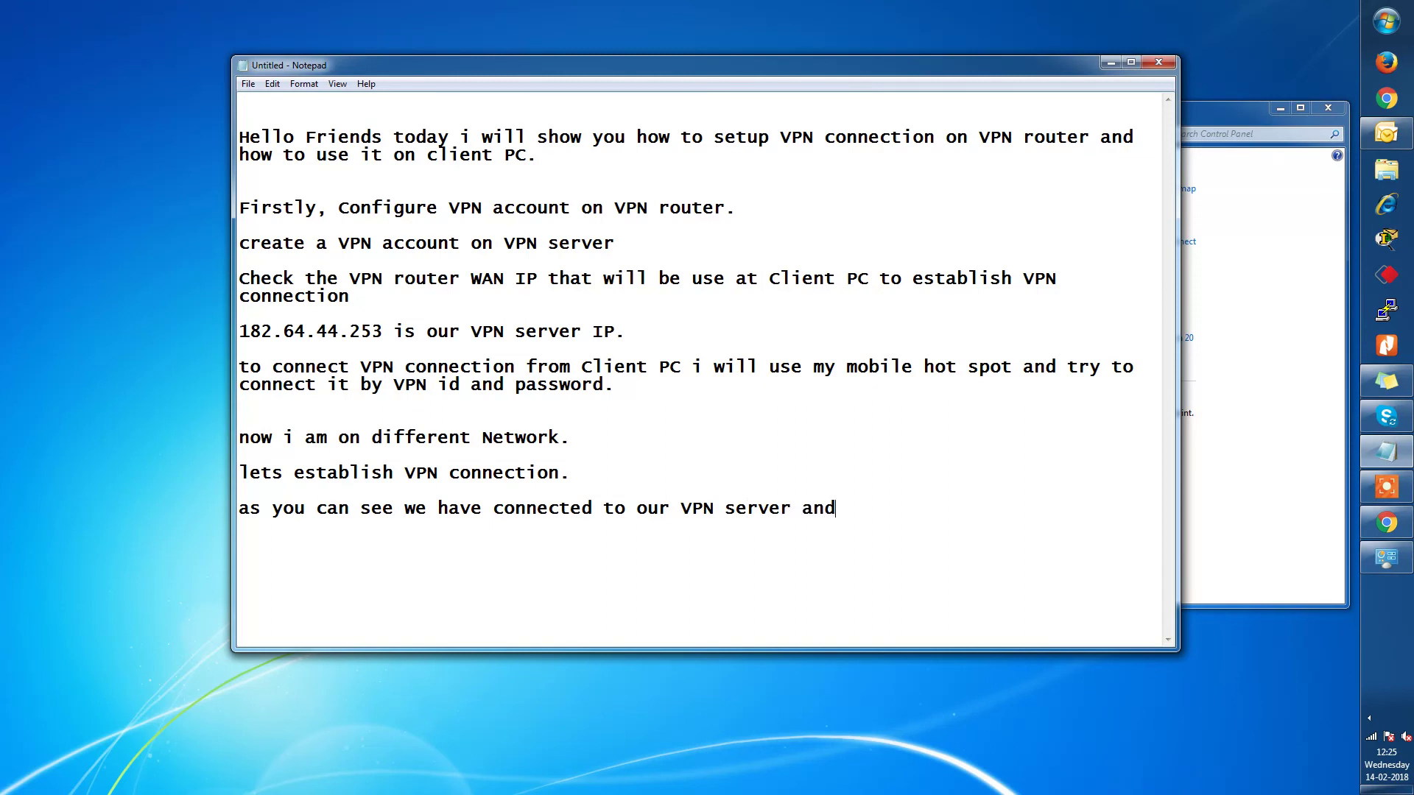
pyautogui.press('BackSpace')
pyautogui.press('BackSpace')
pyautogui.press('BackSpace')
pyautogui.write('from oth')
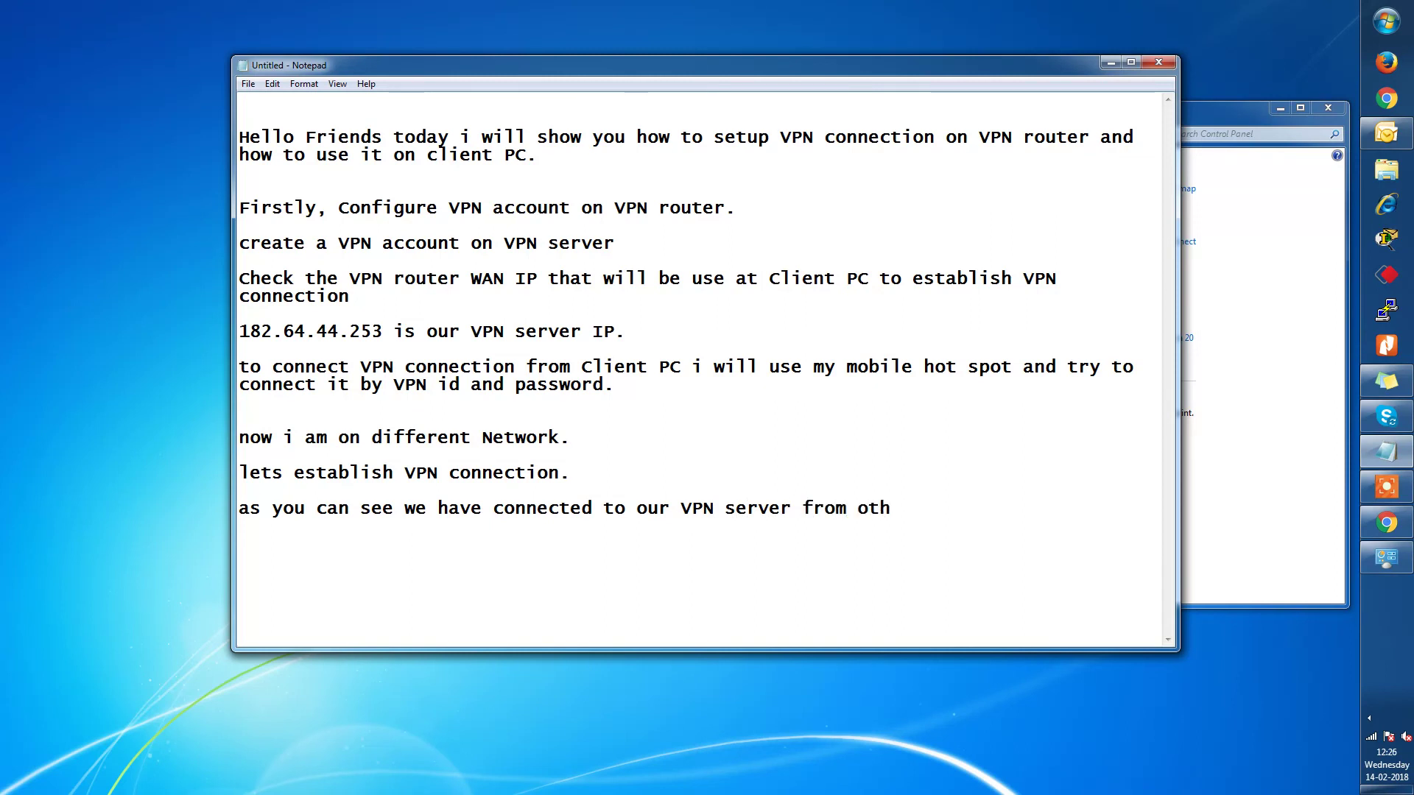
pyautogui.write('er WAN network')
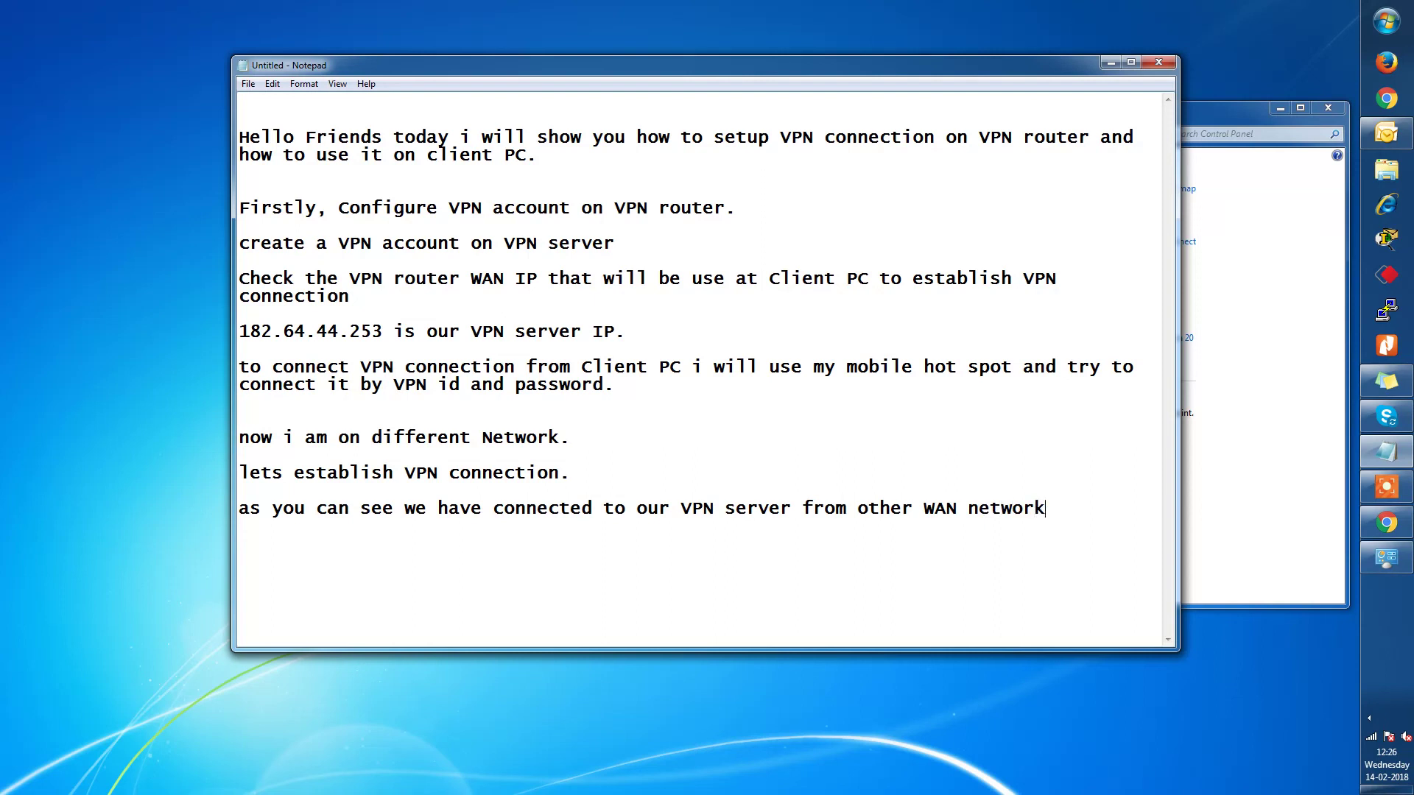
pyautogui.write(' now you can start')
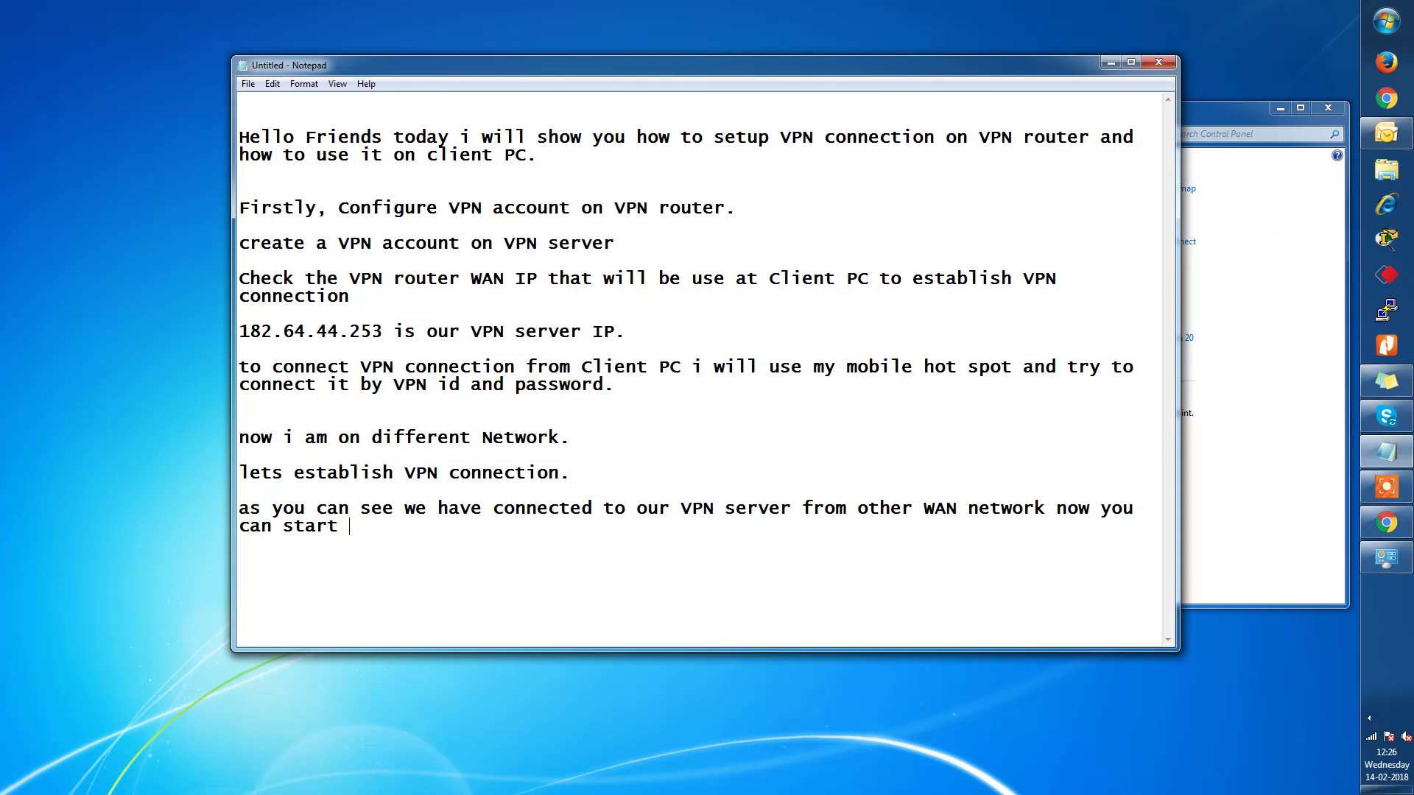
pyautogui.press('BackSpace')
pyautogui.press('BackSpace')
pyautogui.press('BackSpace')
pyautogui.press('BackSpace')
pyautogui.press('BackSpace')
pyautogui.write('communicate with your')
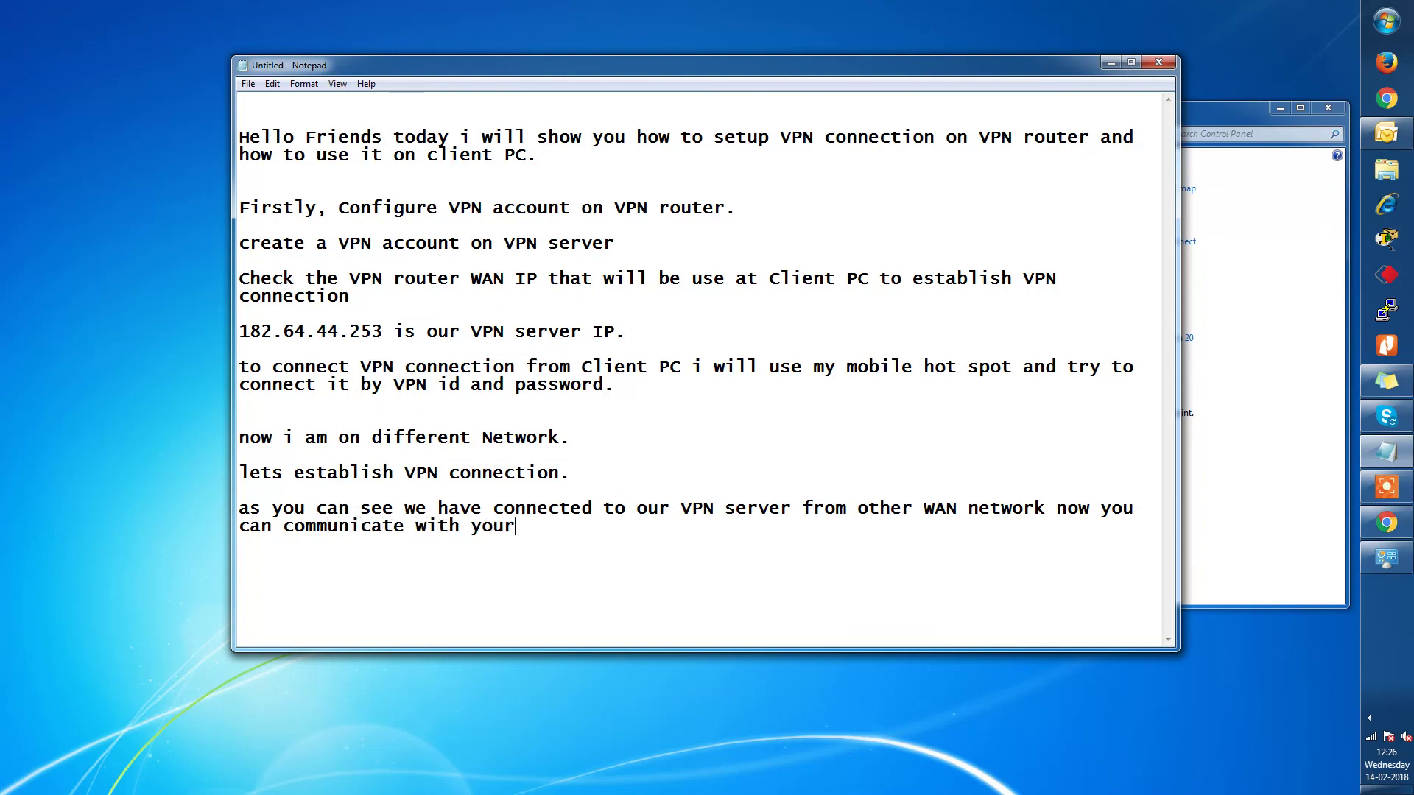
pyautogui.write(' VPN server side Network')
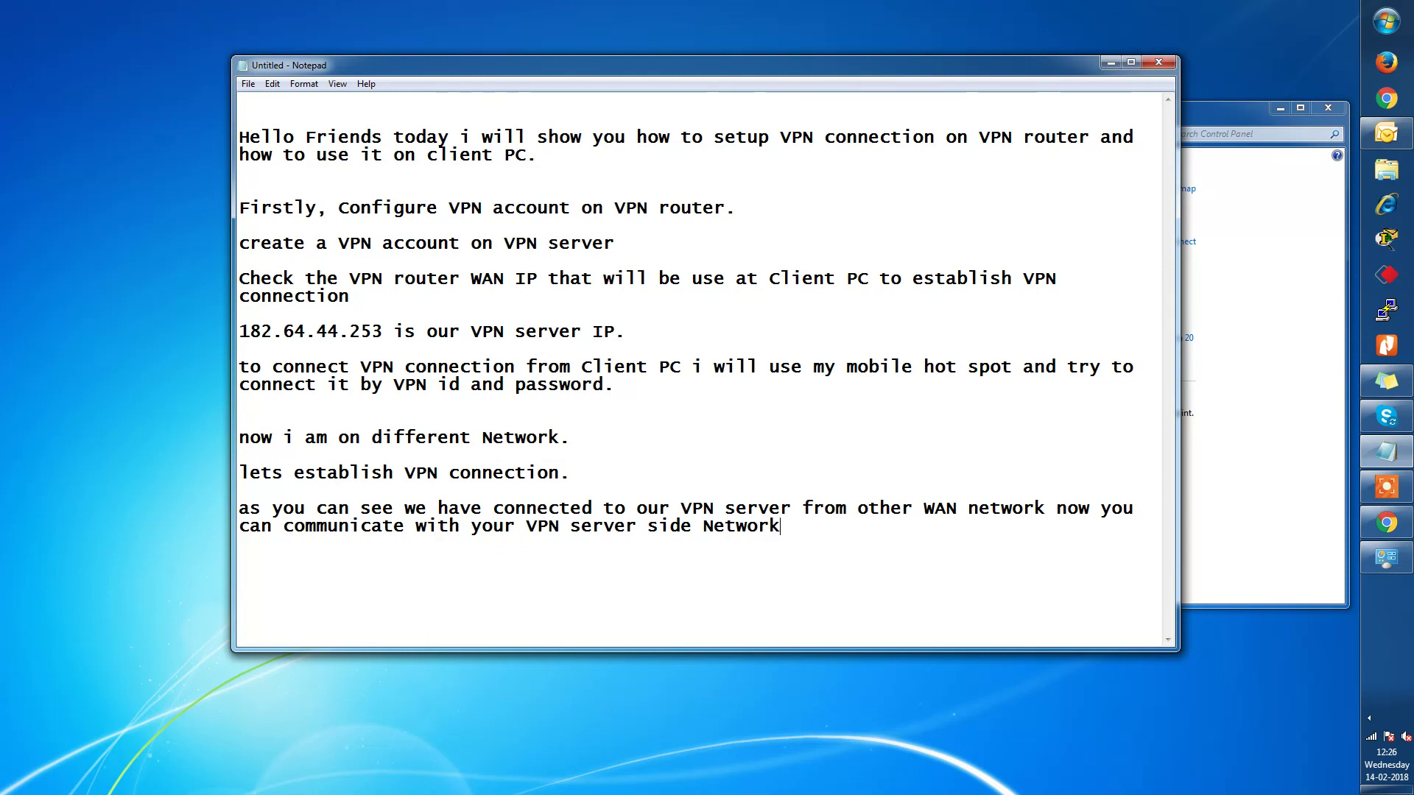
pyautogui.write(' by using VPN connection')
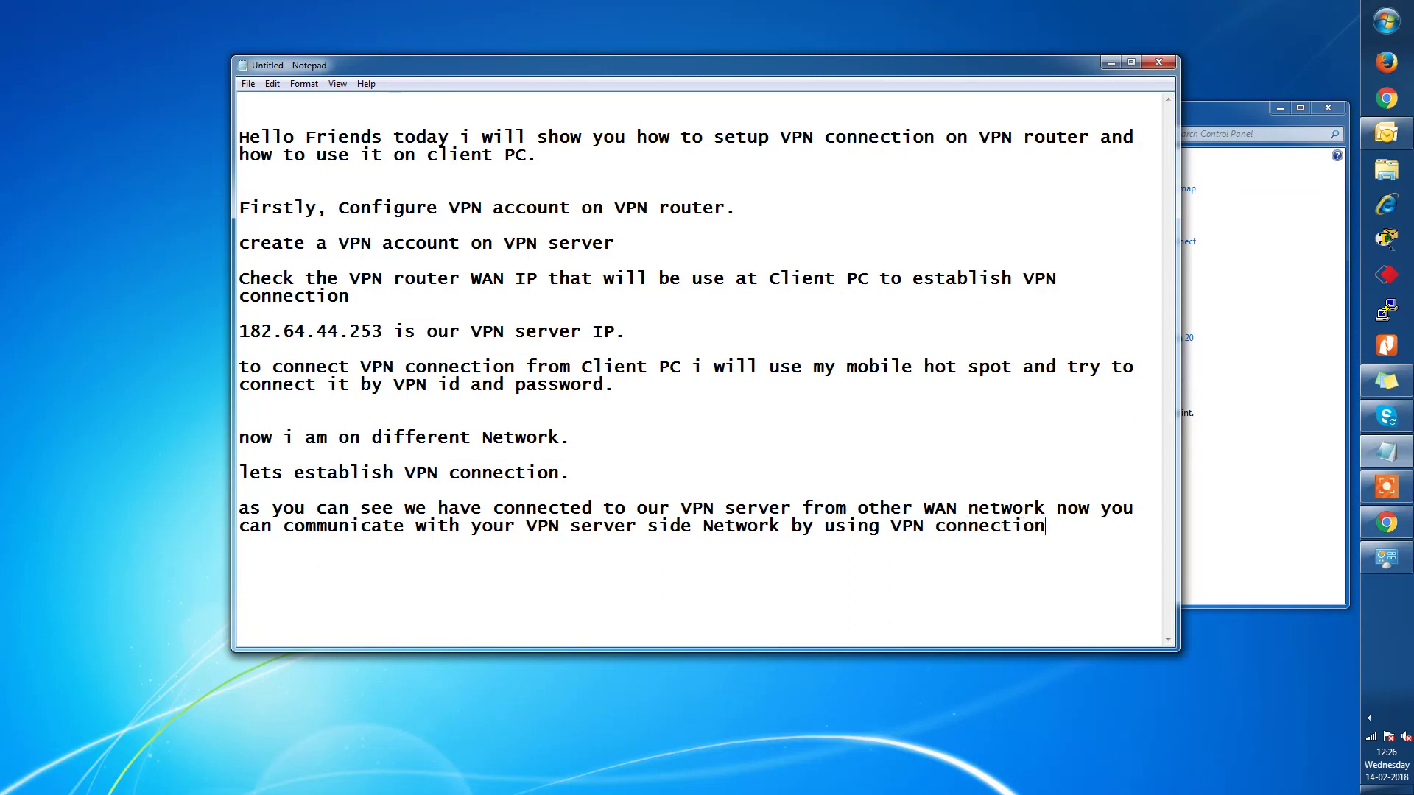
pyautogui.write(', this i')
pyautogui.write('s the wa')
pyautogui.press('BackSpace')
pyautogui.press('BackSpace')
pyautogui.write('use of ')
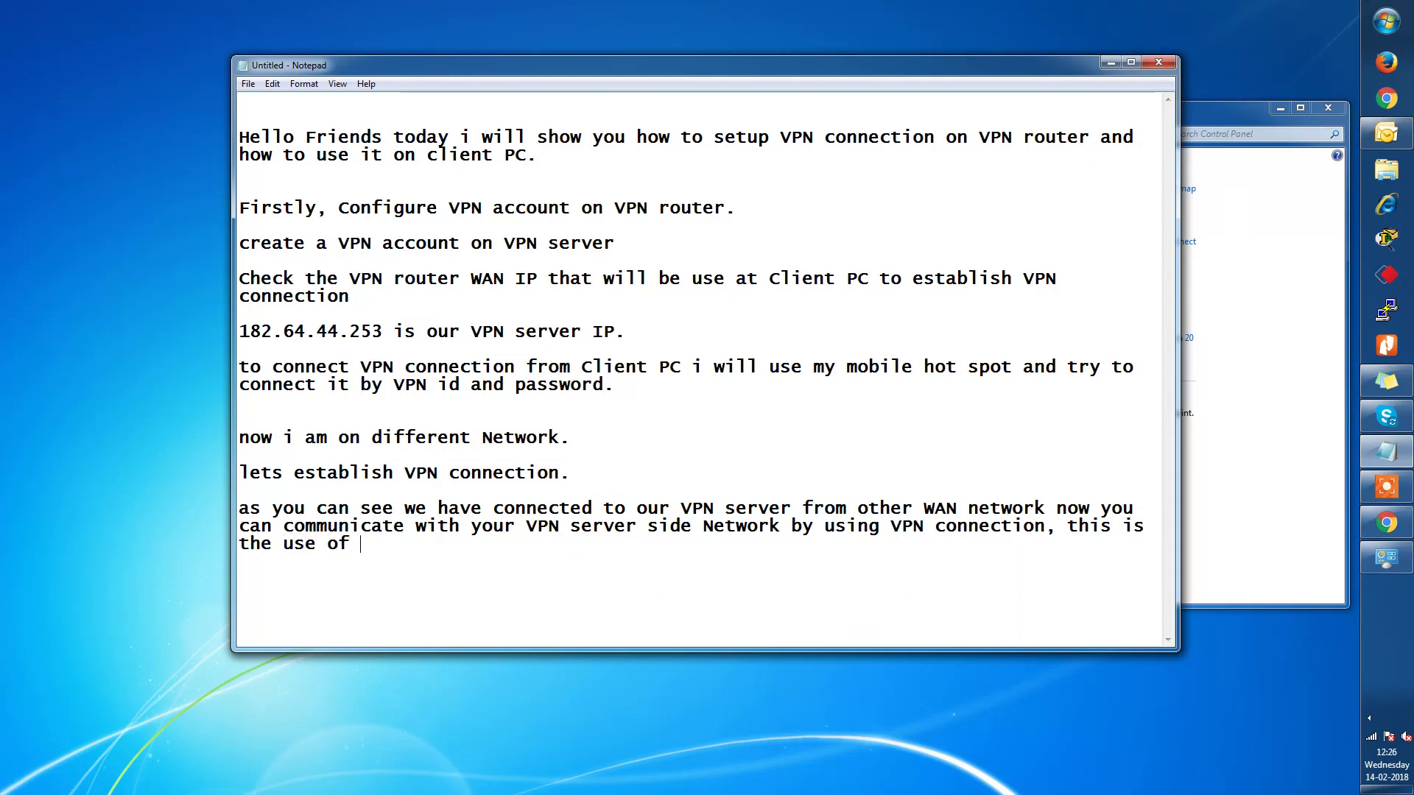
pyautogui.write('VPN...')
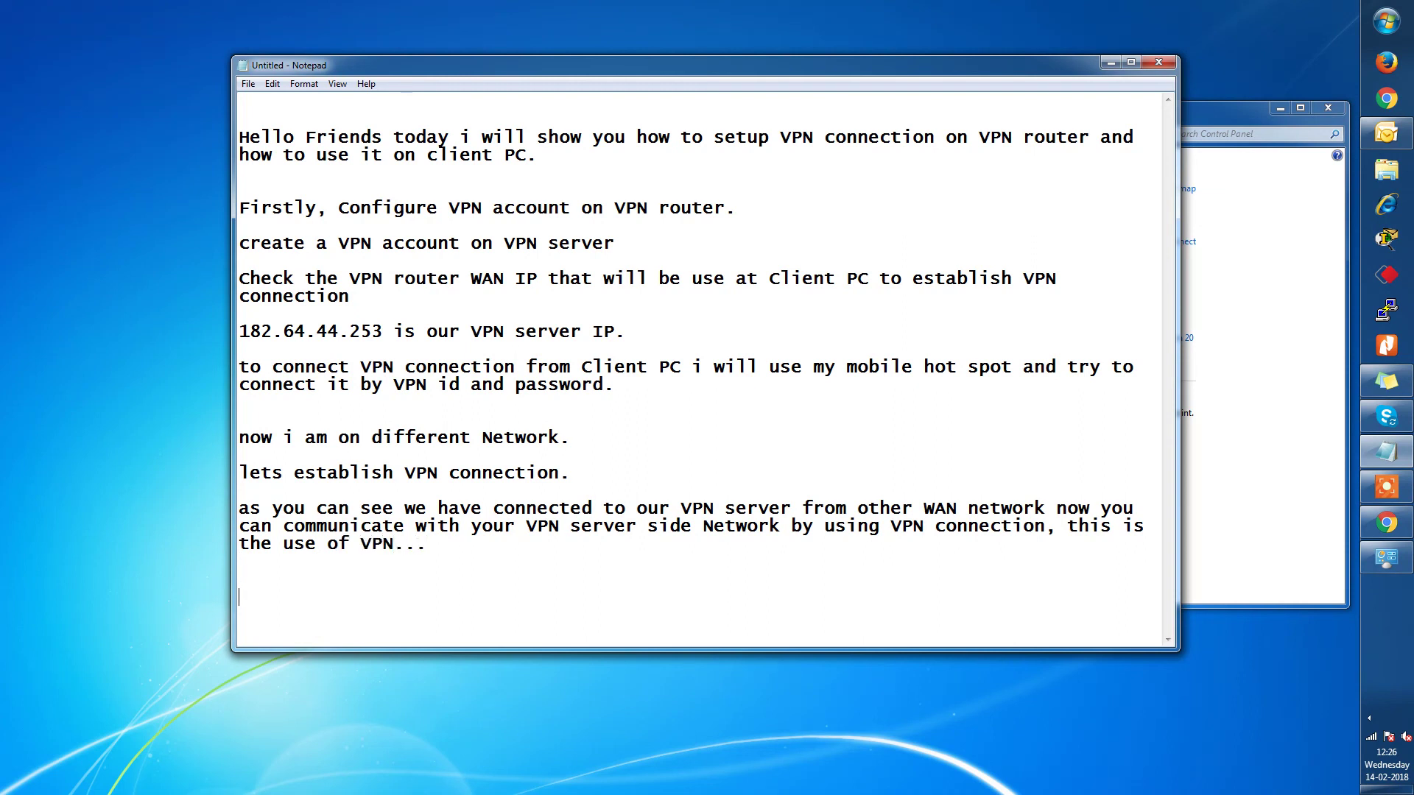
pyautogui.write('hank you..')
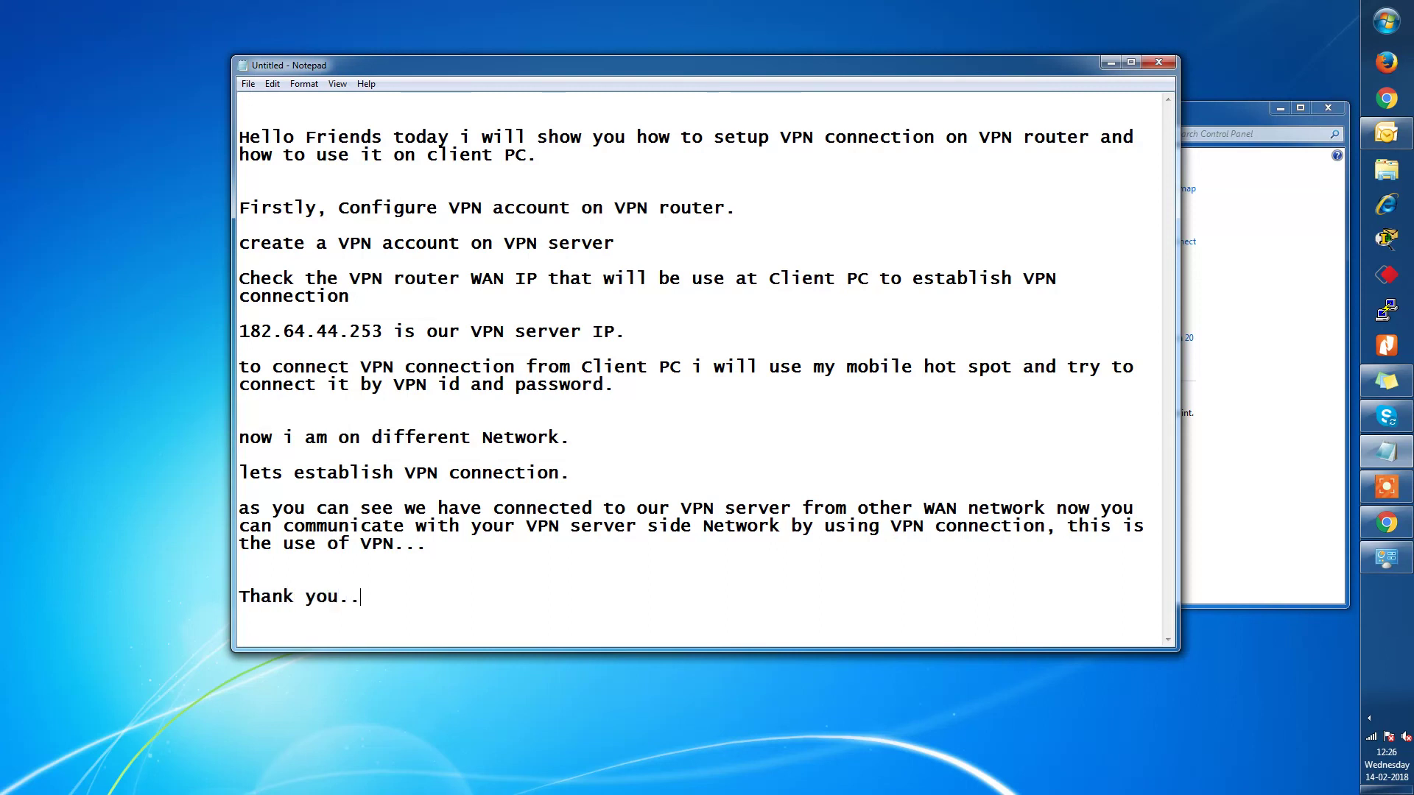
pyautogui.write('do not forgo')
pyautogui.write('t to subs')
pyautogui.write('ci')
pyautogui.write('ribe my')
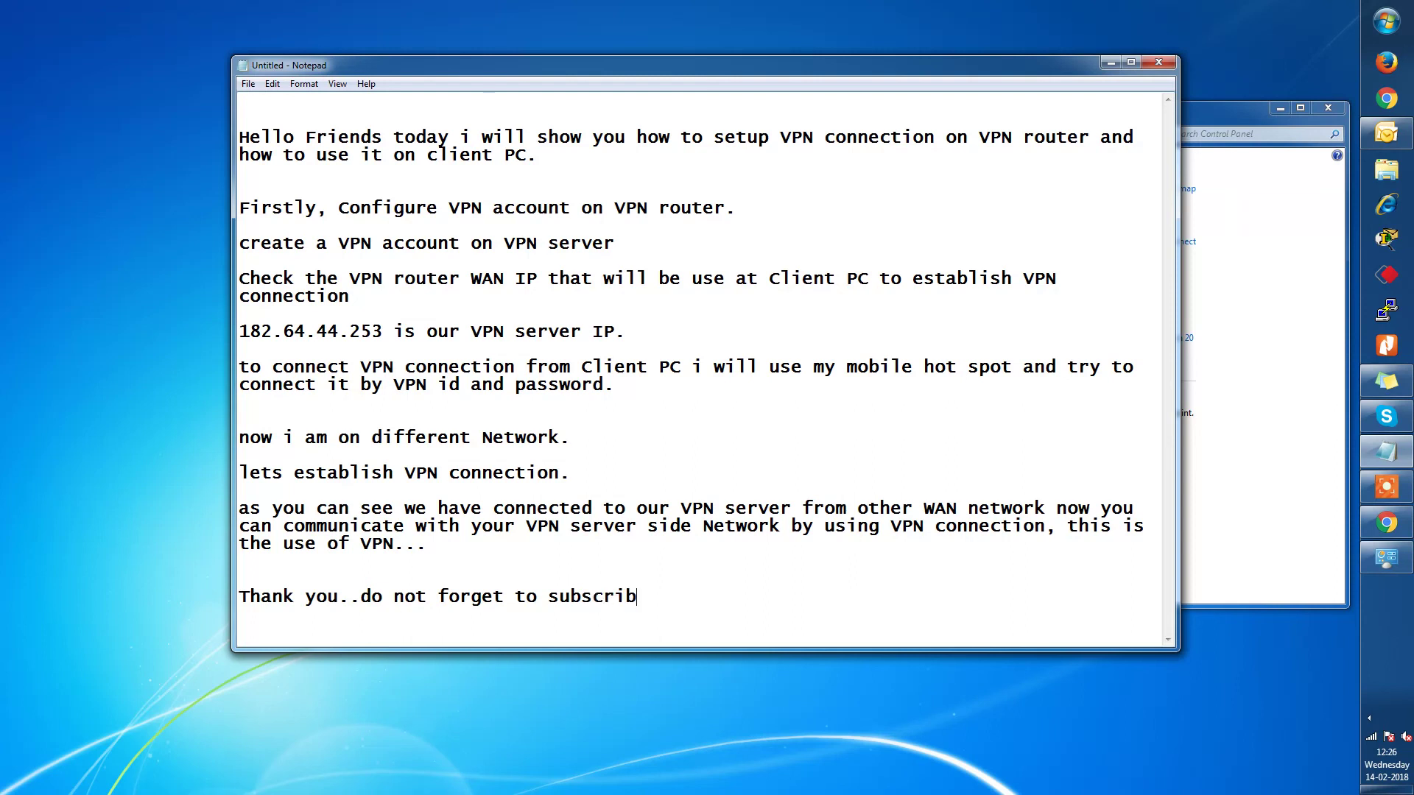